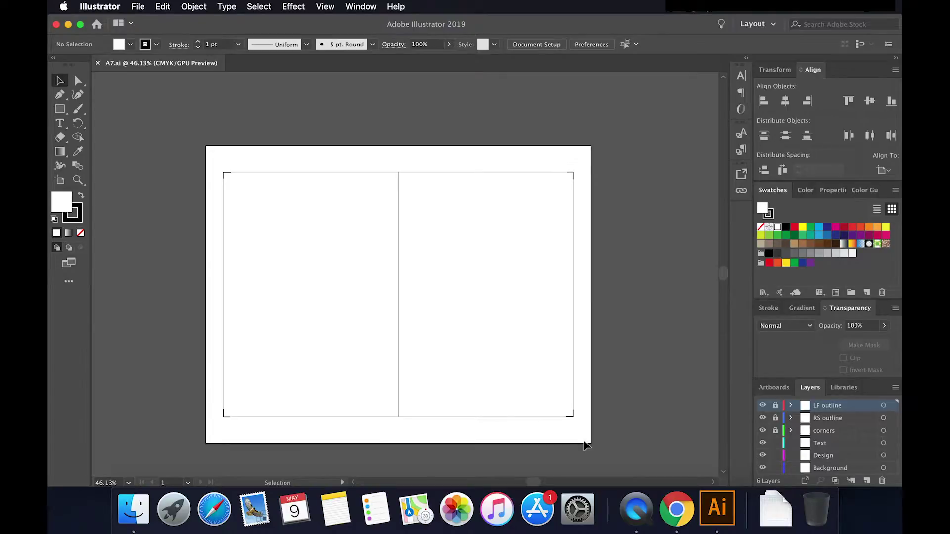
Step: Switch the workspace to Essentials and return it to Layout
left_click(767, 26)
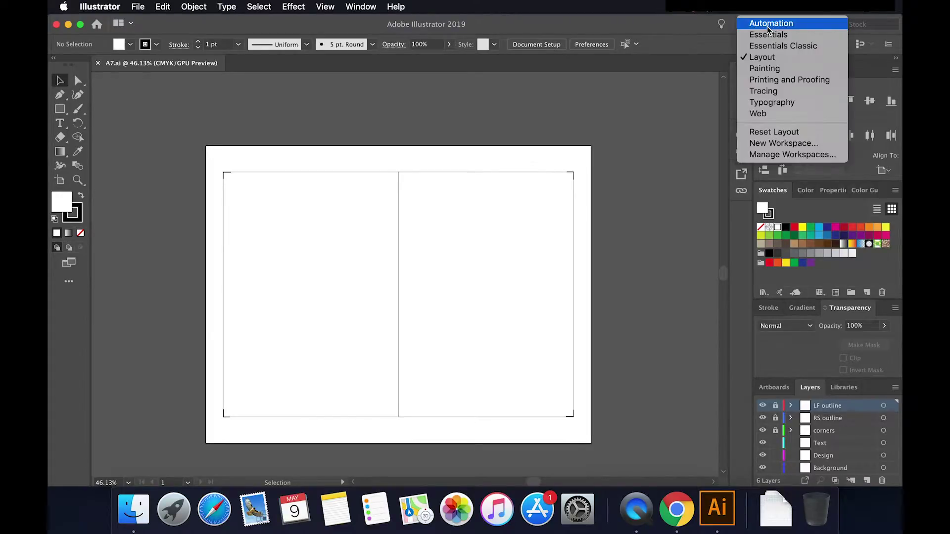
left_click(767, 35)
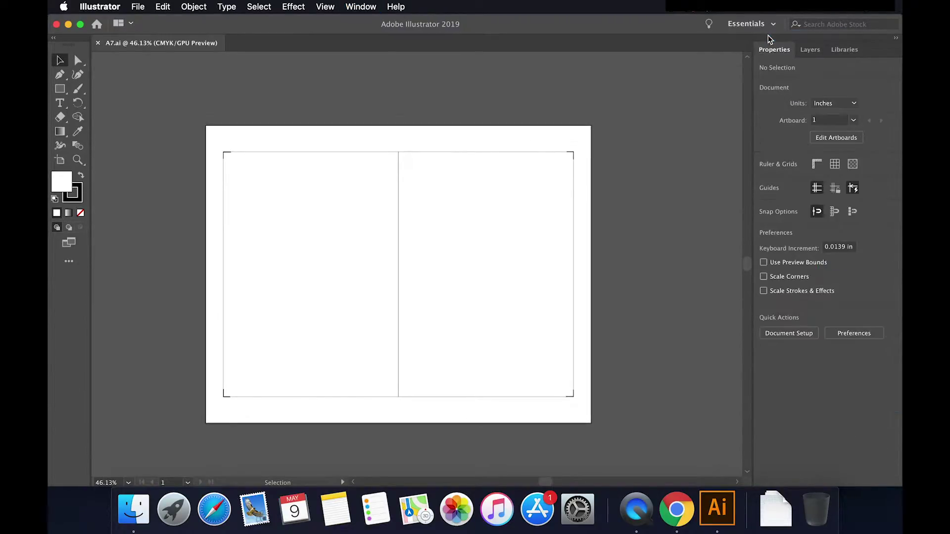
left_click(764, 25)
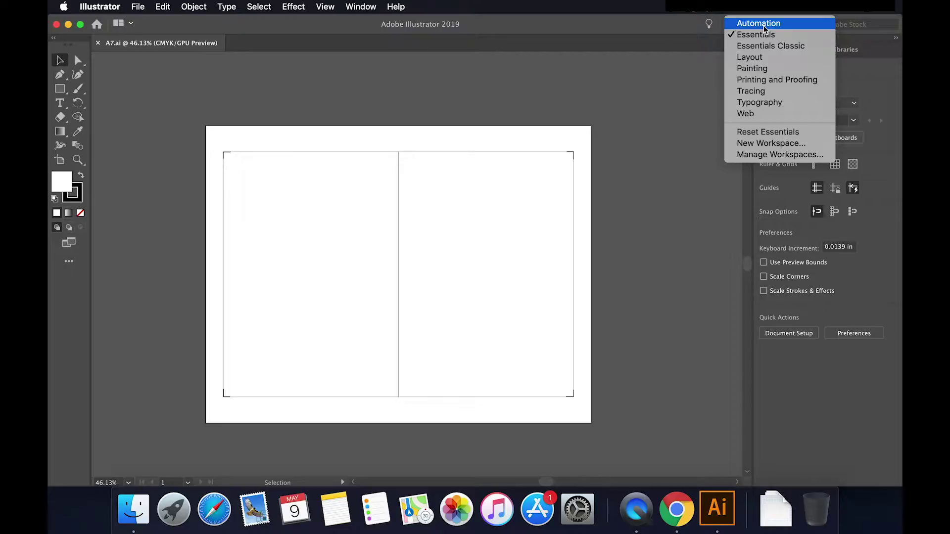
left_click(768, 56)
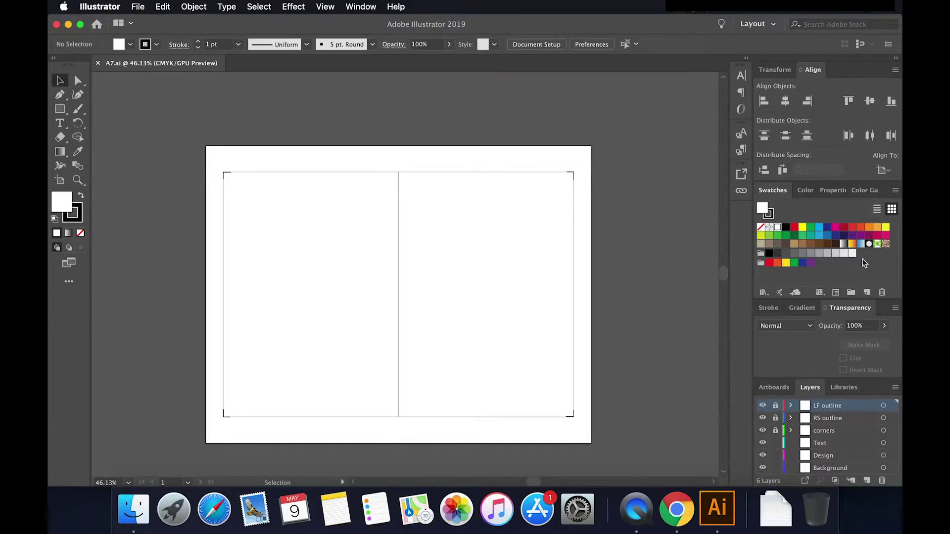
Step: Hide the LF outline layer to check what it contains and show it again
left_click(361, 7)
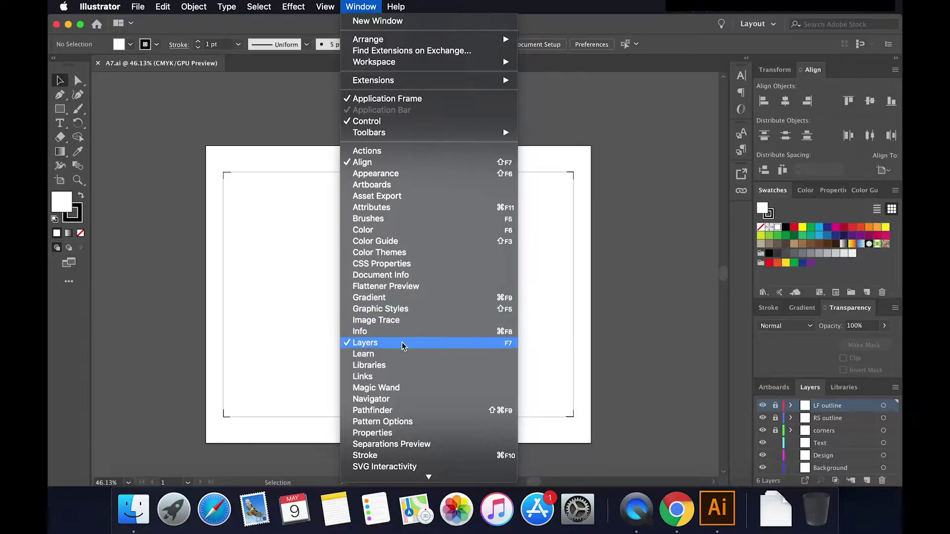
left_click(808, 393)
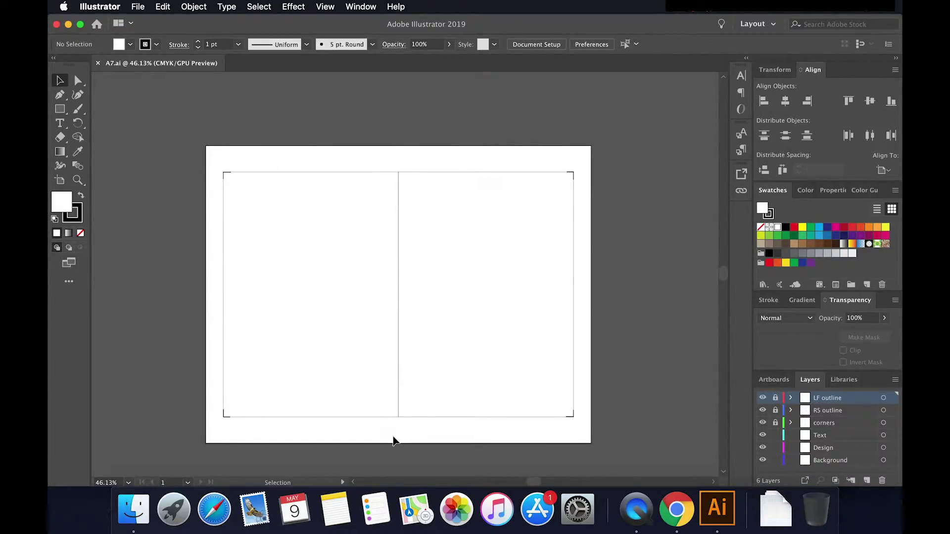
left_click(762, 399)
left_click(763, 399)
left_click(763, 398)
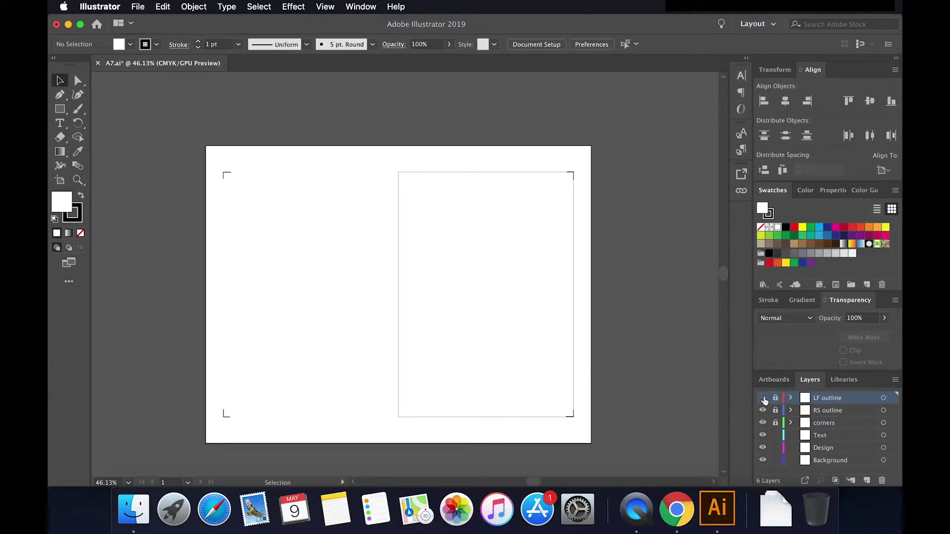
left_click(762, 398)
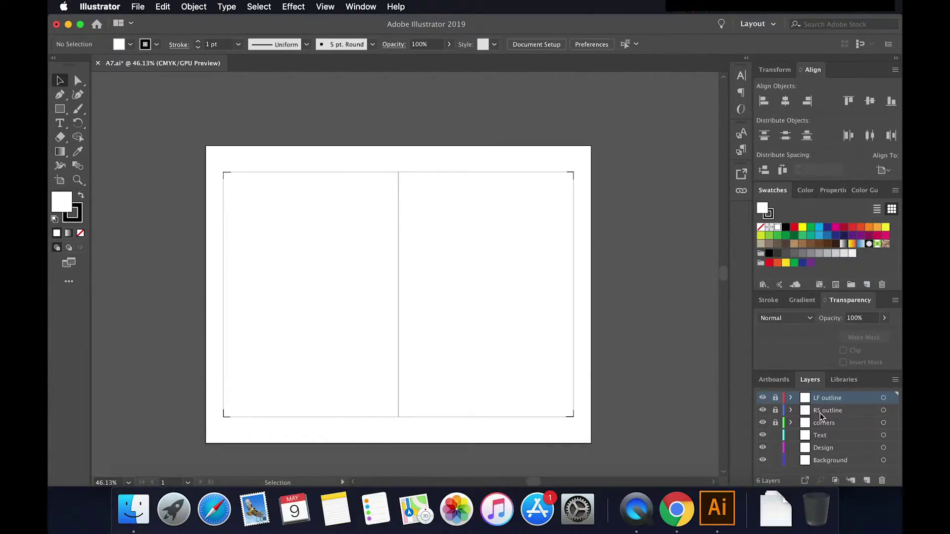
Step: Hide the RS outline, LF outline and corners layers and make all three visible again
left_click(763, 410)
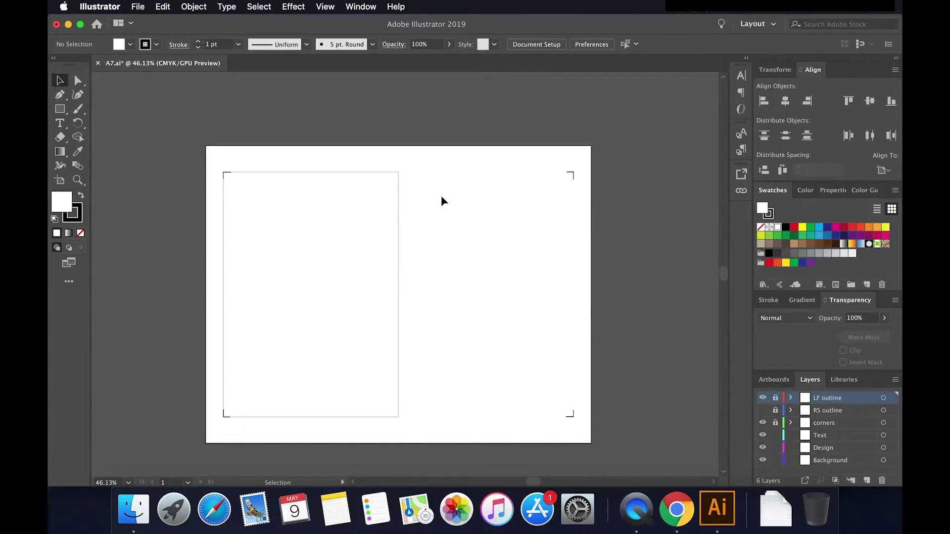
left_click(762, 410)
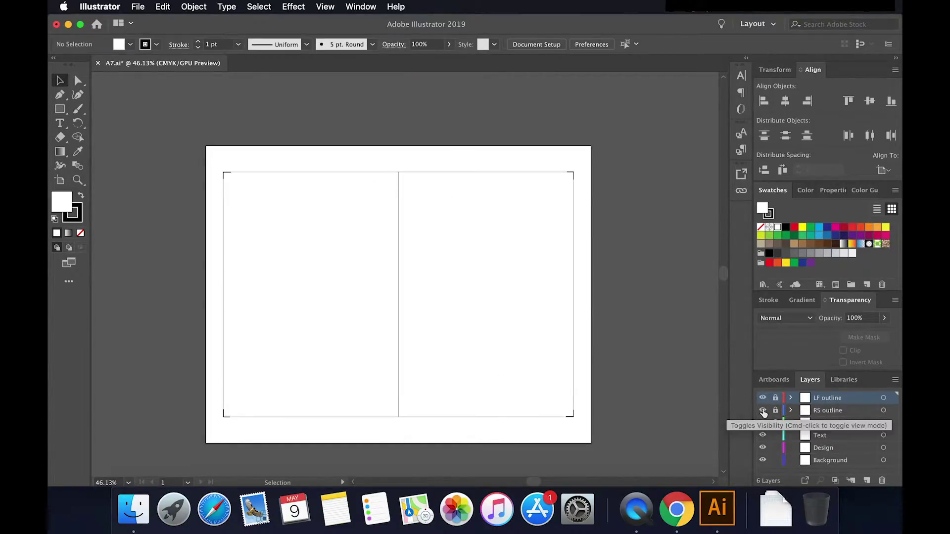
left_click(762, 410)
left_click(762, 398)
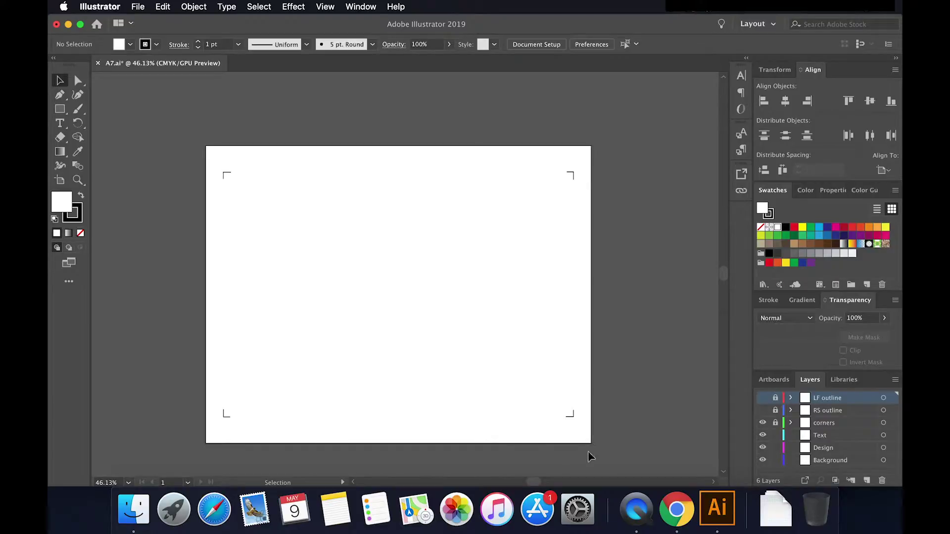
left_click(762, 423)
left_click(762, 422)
left_click(762, 410)
left_click(763, 398)
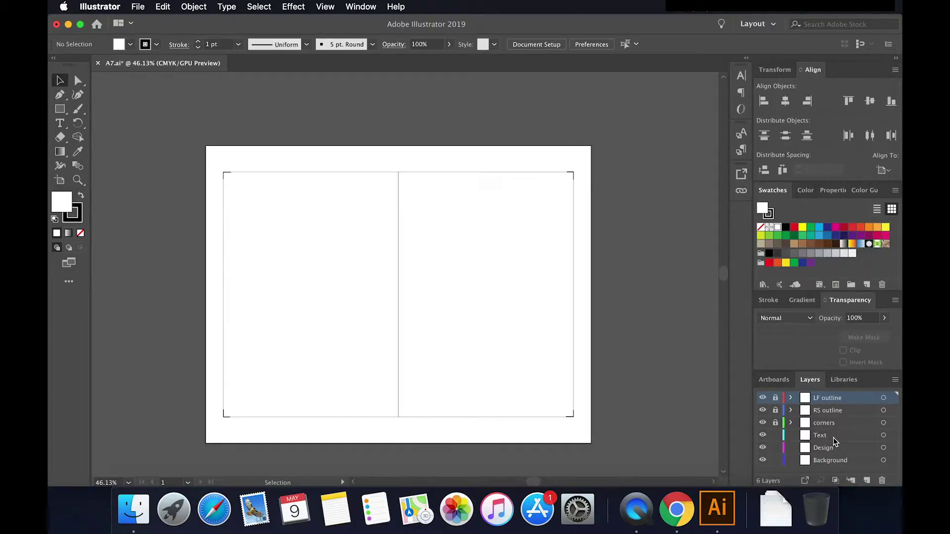
Step: Make Background the active layer and open Vector Designs.ai from the DEMO folder
left_click(835, 463)
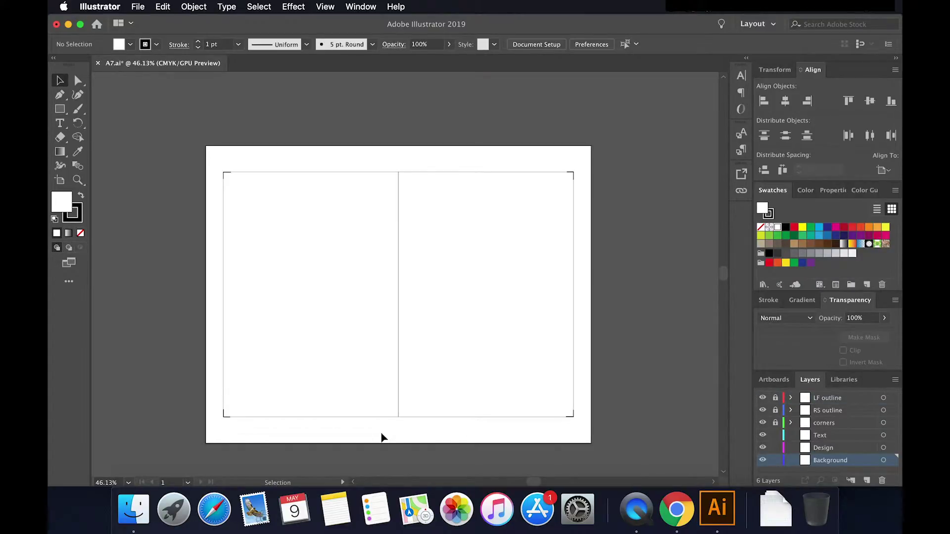
left_click(129, 515)
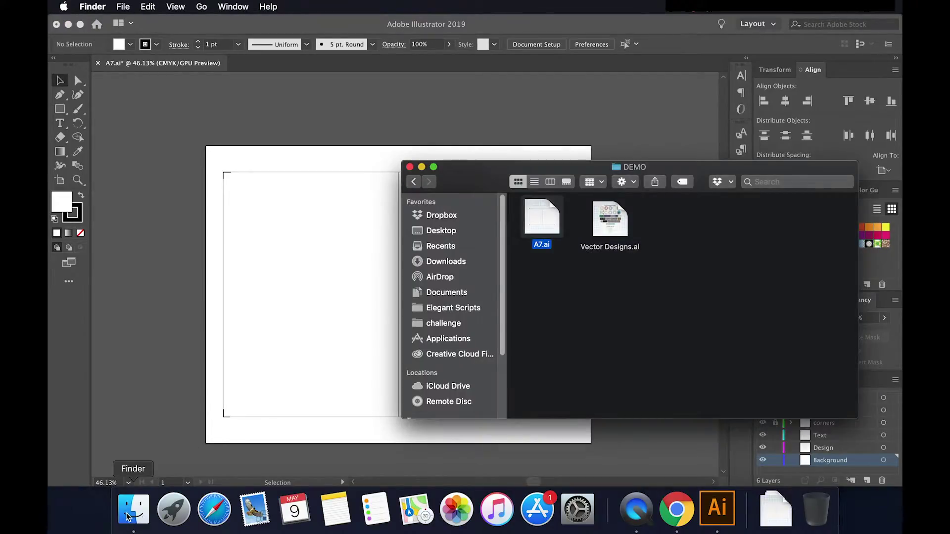
double_click(608, 246)
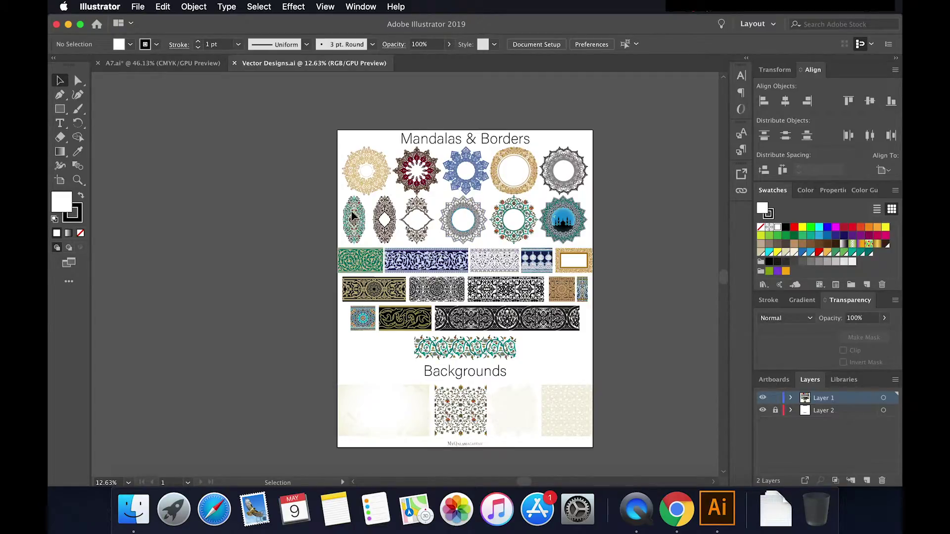
Step: Examine the fine detail of the teal oval floral ornament at high magnification for edge sharpness
scroll(352, 216, "up", 5)
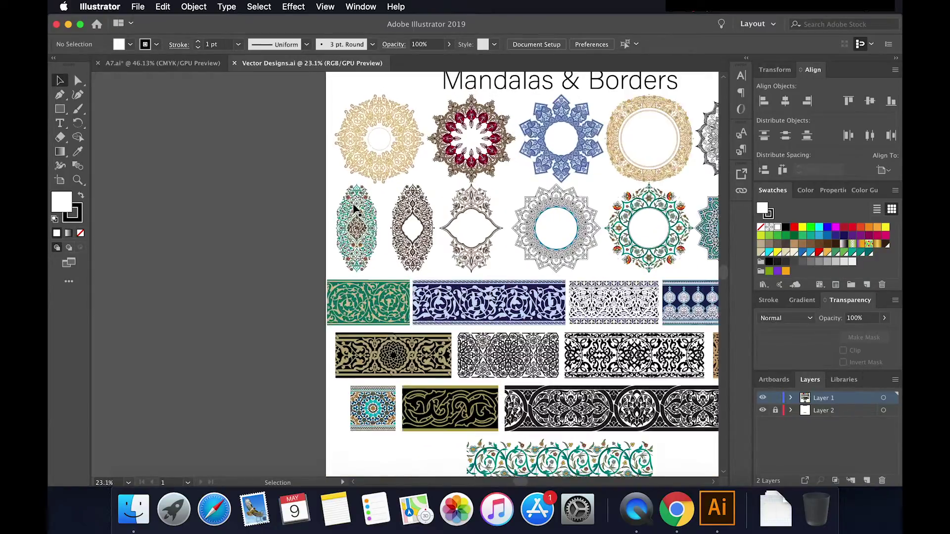
scroll(355, 205, "up", 5)
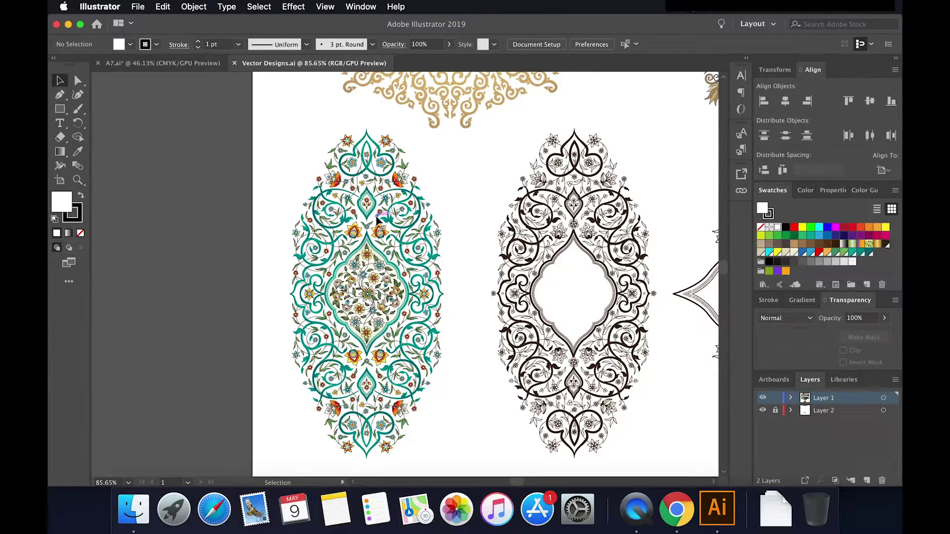
scroll(376, 217, "up", 10)
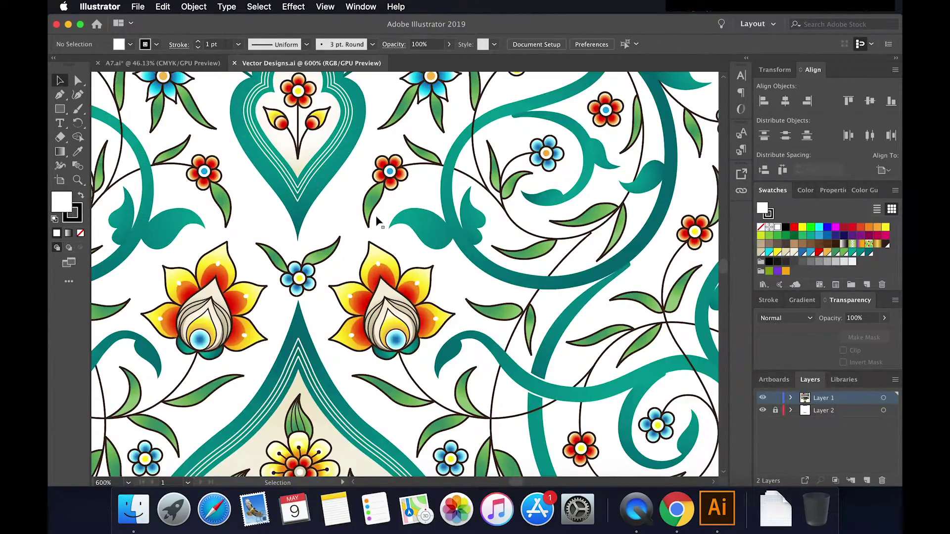
scroll(377, 218, "up", 6)
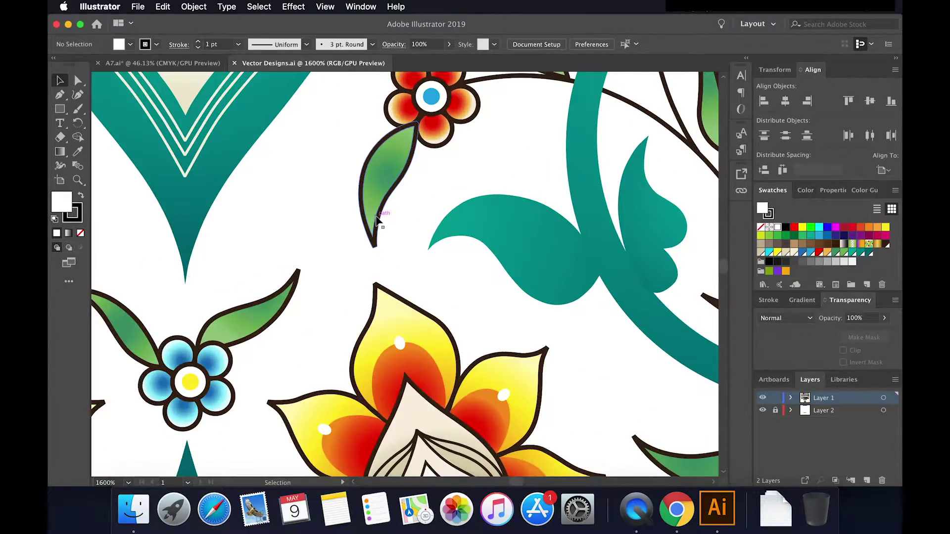
scroll(376, 215, "down", 3)
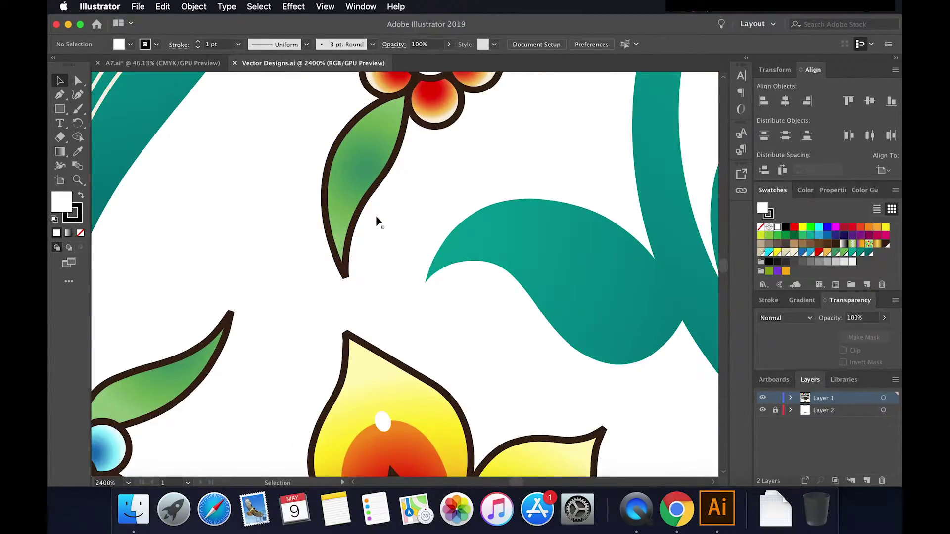
scroll(376, 215, "down", 5)
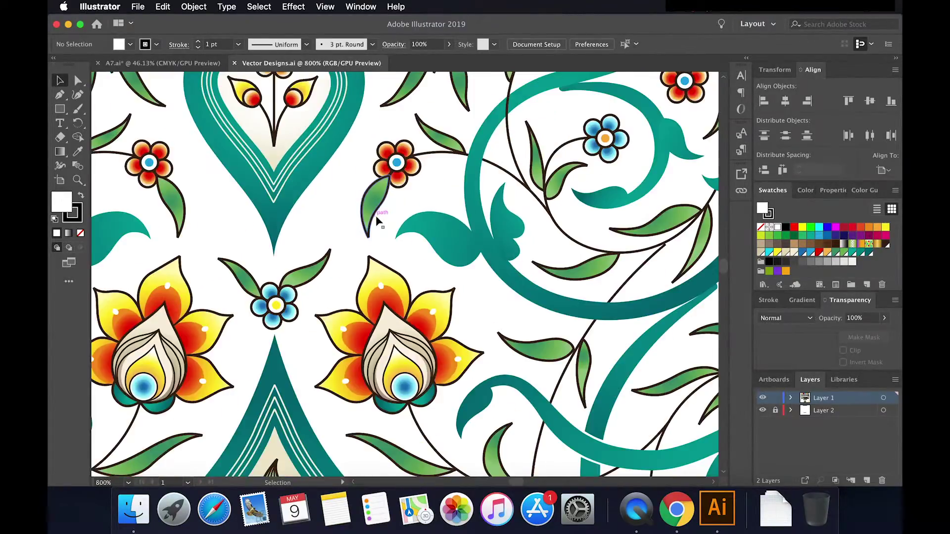
scroll(376, 216, "up", 8)
scroll(375, 215, "up", 2)
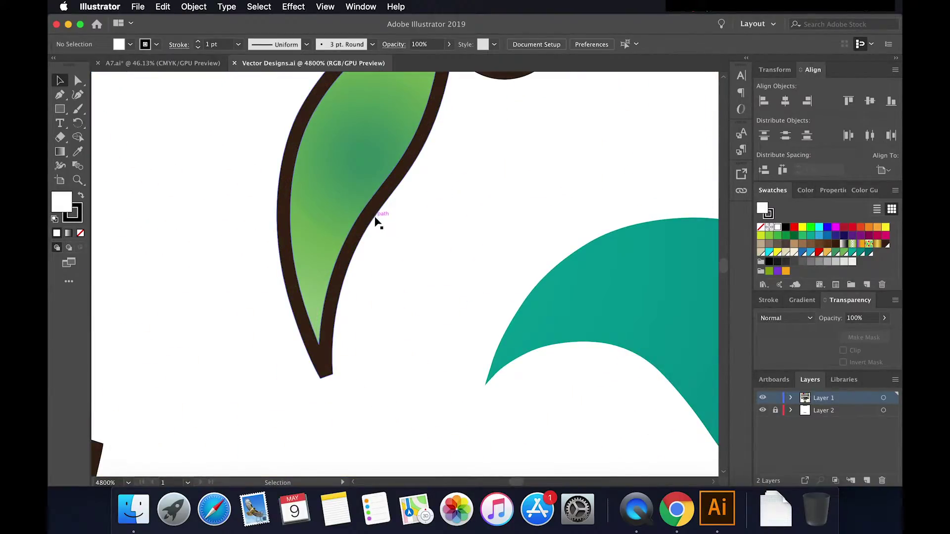
scroll(365, 227, "down", 4)
scroll(363, 228, "down", 8)
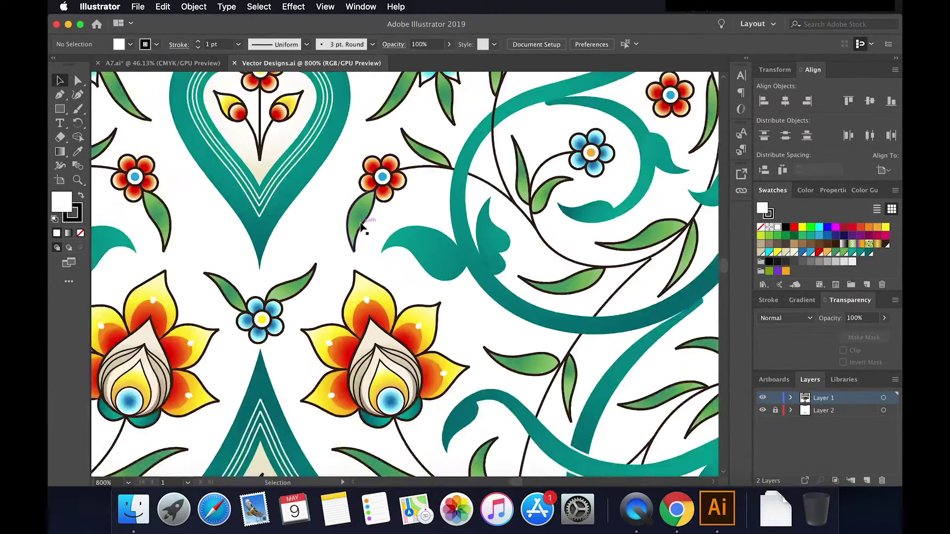
scroll(361, 227, "down", 6)
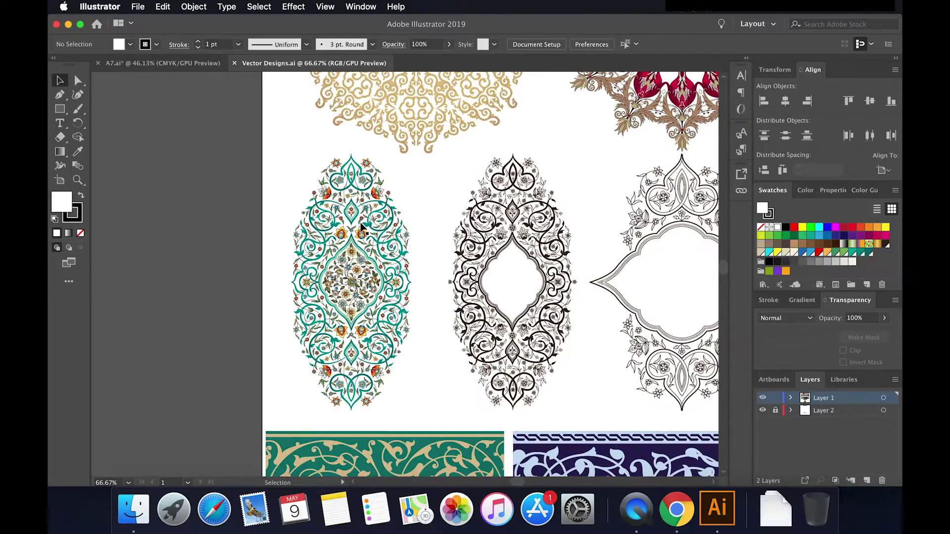
scroll(362, 227, "up", 1)
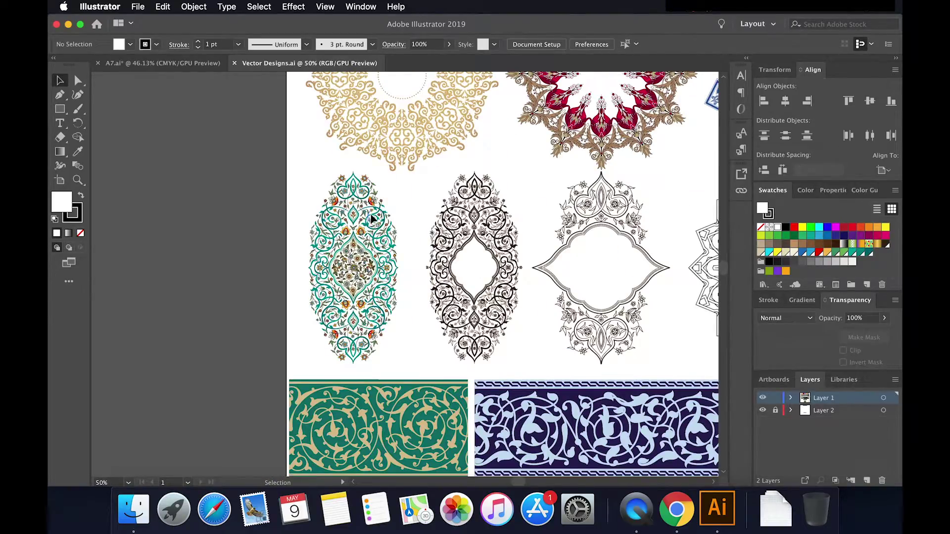
Step: Move the teal oval floral ornament off the artboard into the empty canvas beside it and enlarge it to about the artboard's height
left_click(371, 217)
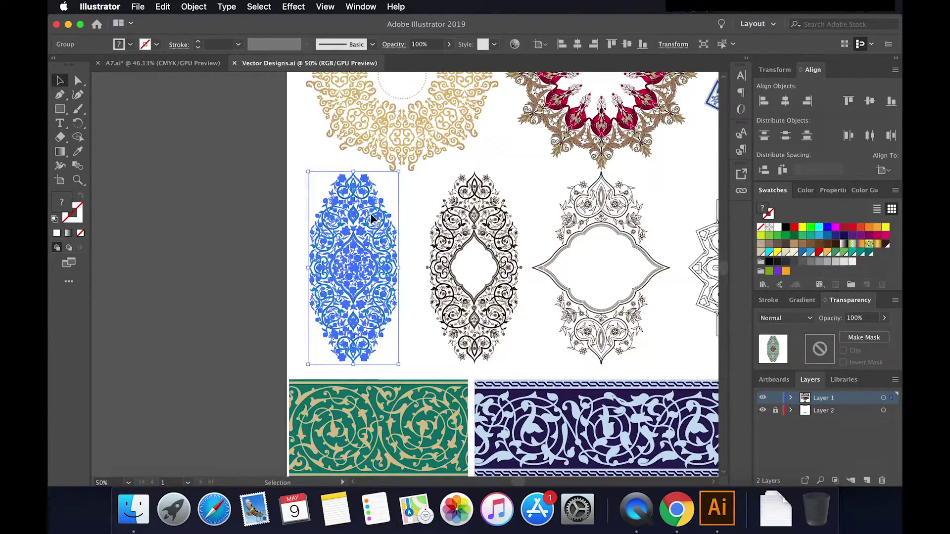
scroll(372, 218, "down", 3)
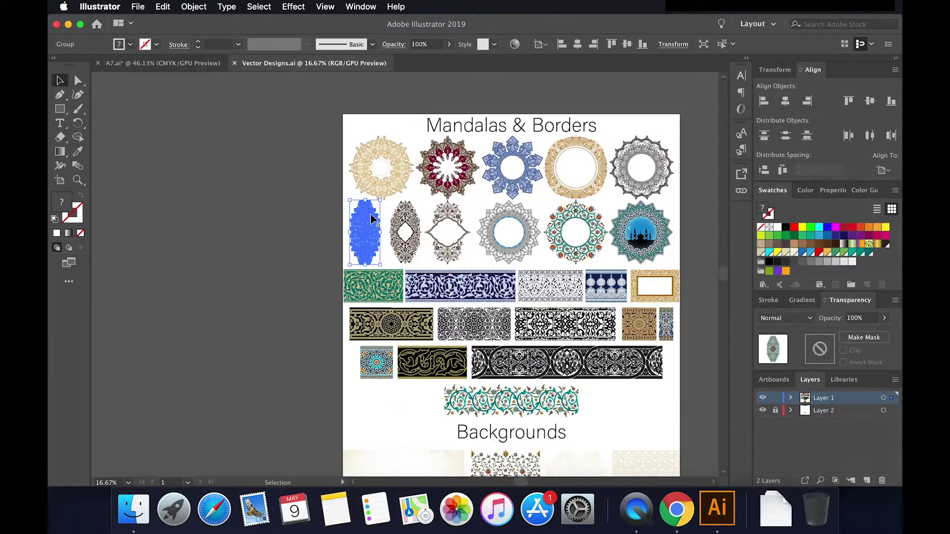
left_click_drag(370, 215, 234, 215)
scroll(233, 248, "down", 1)
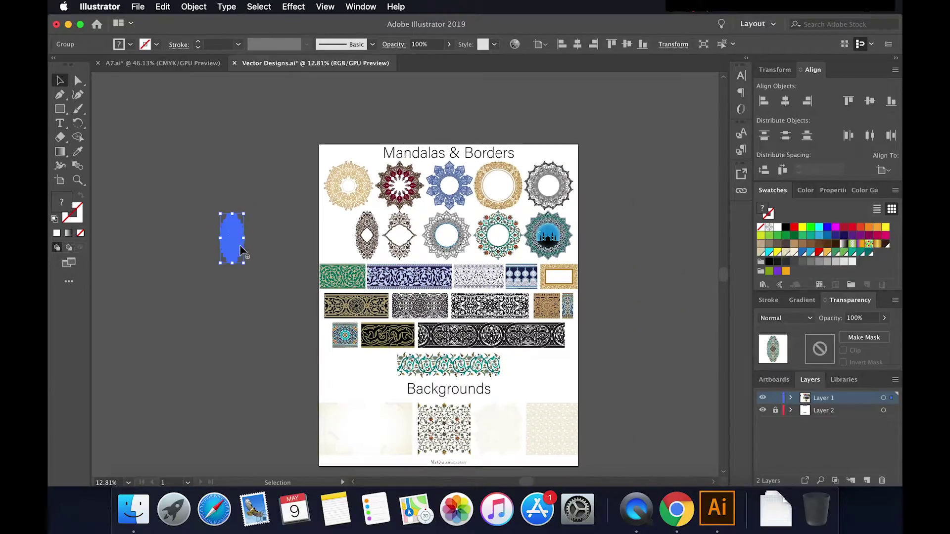
scroll(234, 253, "down", 1)
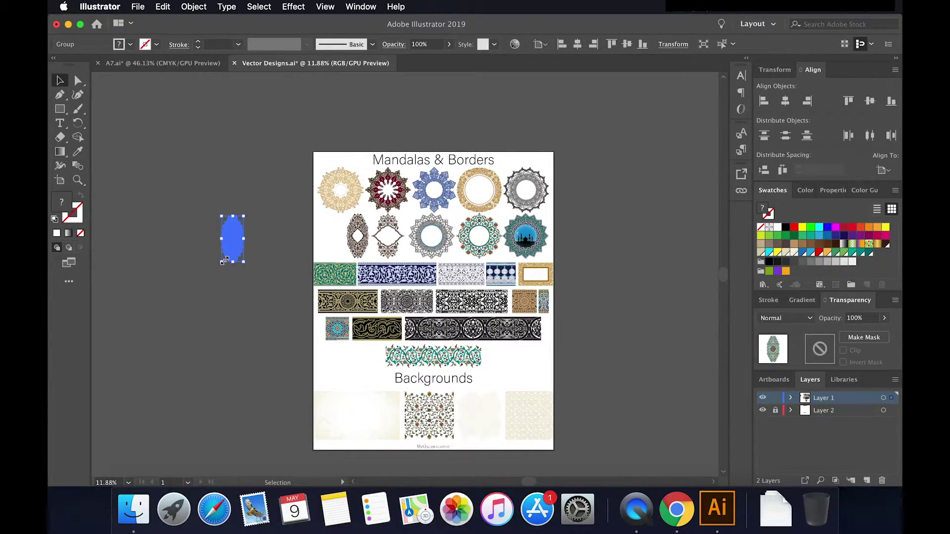
left_click_drag(224, 261, 168, 340)
left_click_drag(243, 216, 348, 113)
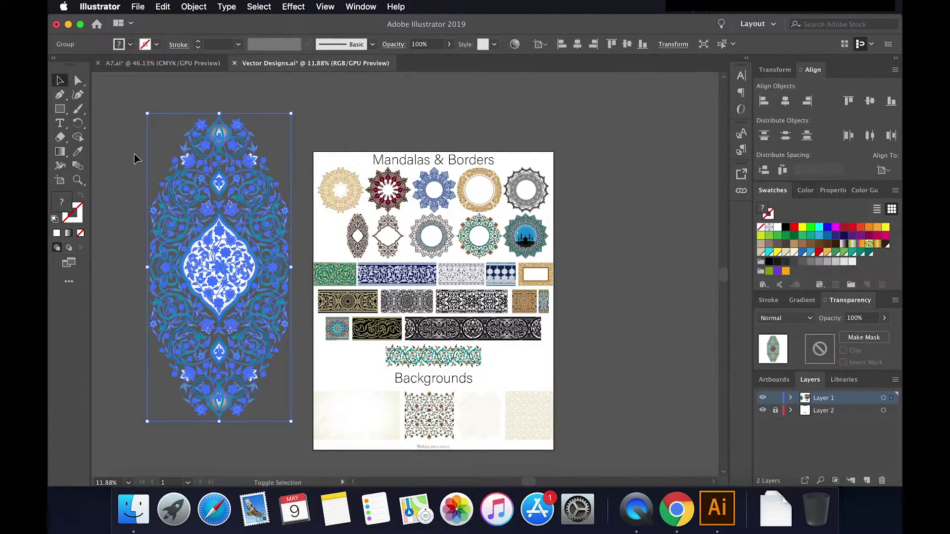
left_click(136, 159)
Step: Inspect the enlarged oval ornament's detail up close and undo its enlargement and move
scroll(200, 195, "up", 4)
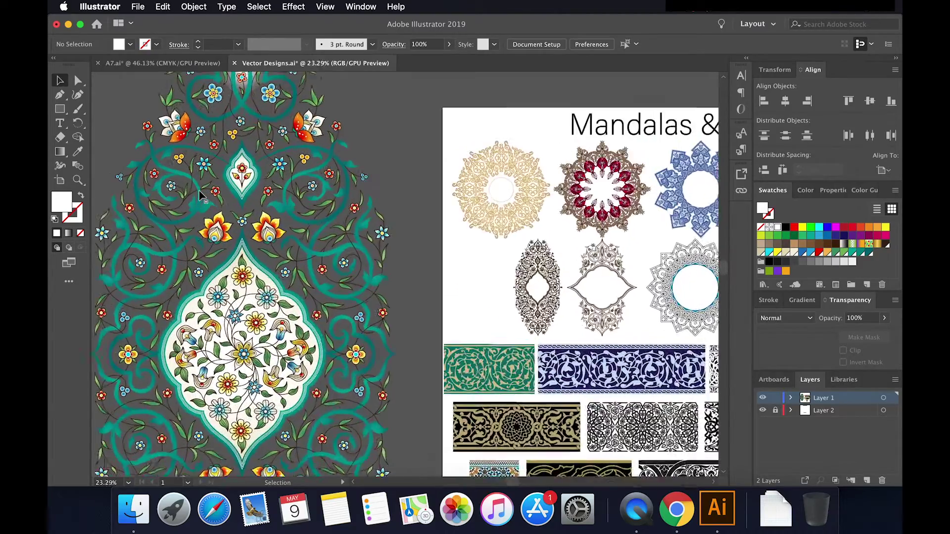
scroll(200, 196, "up", 8)
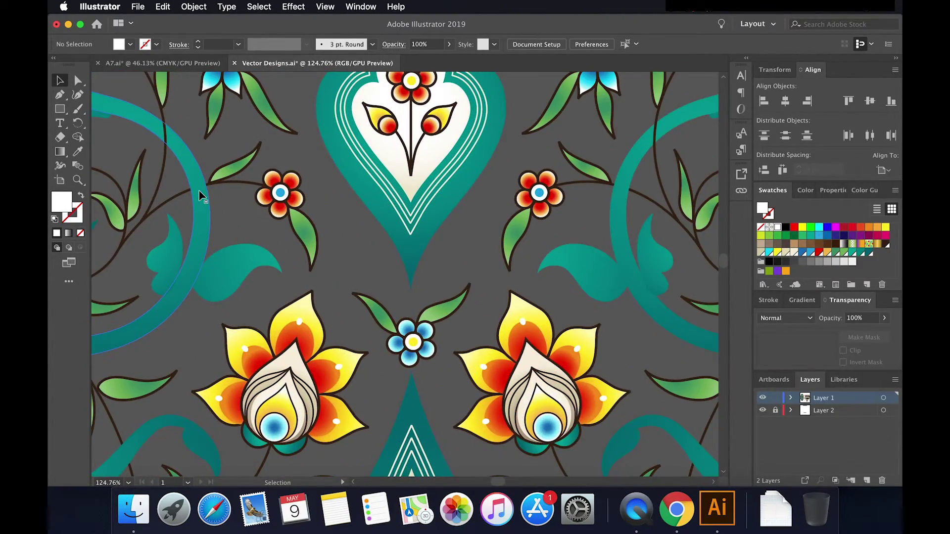
scroll(201, 195, "down", 10)
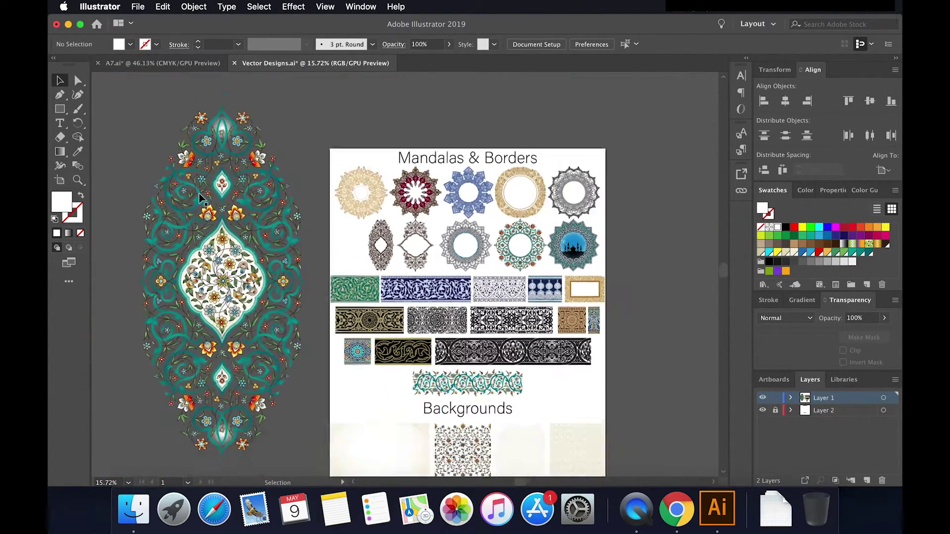
scroll(199, 194, "down", 2)
key("super+z")
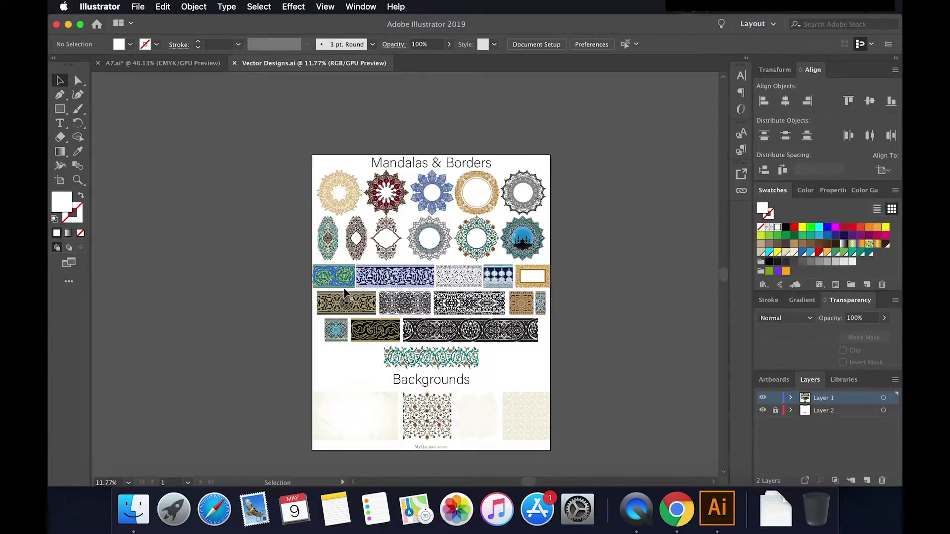
scroll(318, 336, "up", 1)
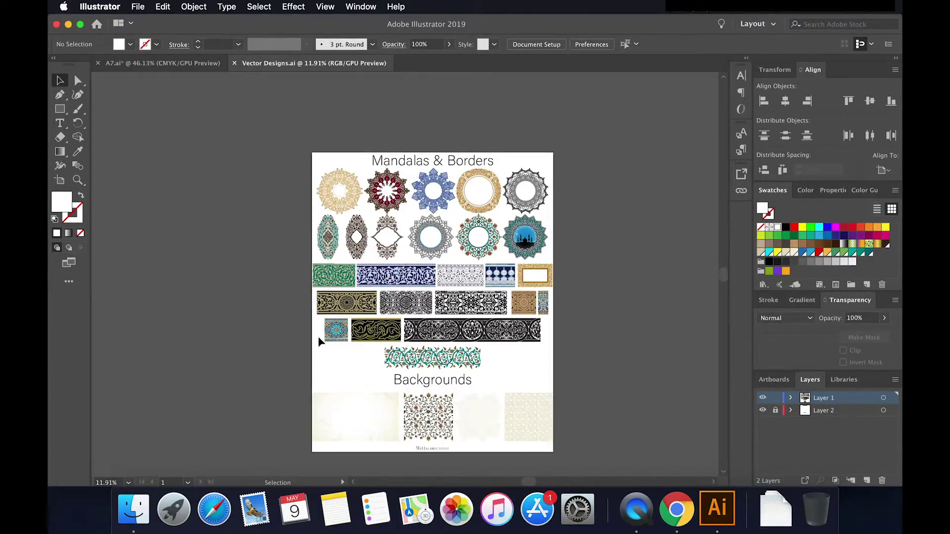
left_click(332, 331)
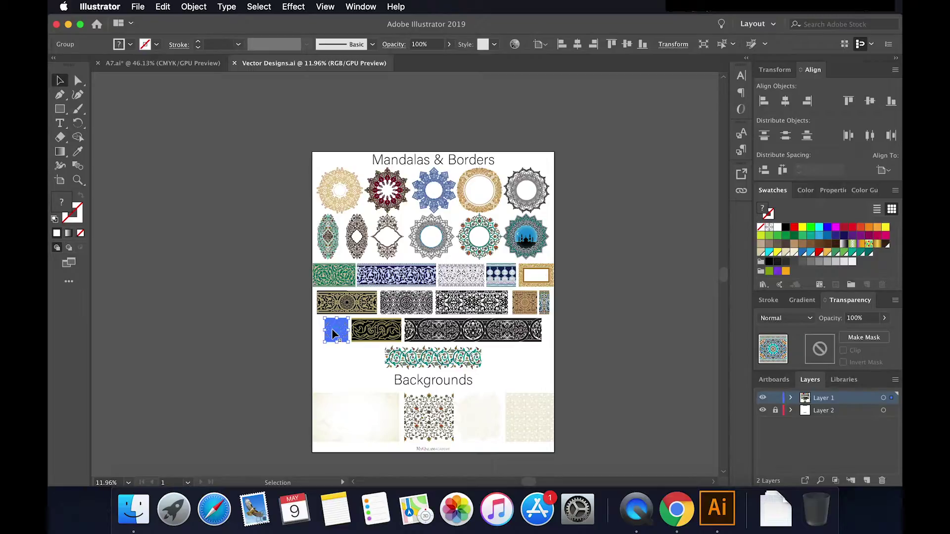
left_click_drag(332, 329, 212, 231)
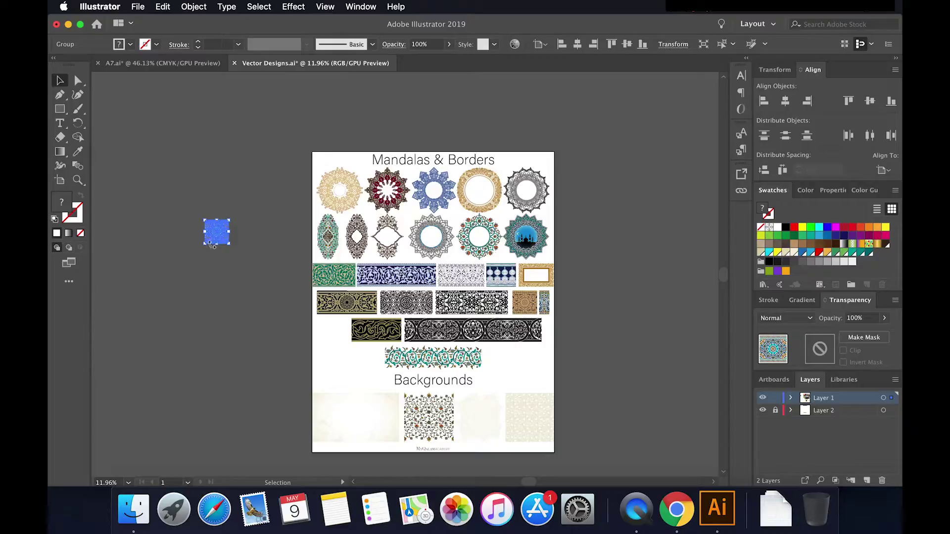
key("super")
key("super+z")
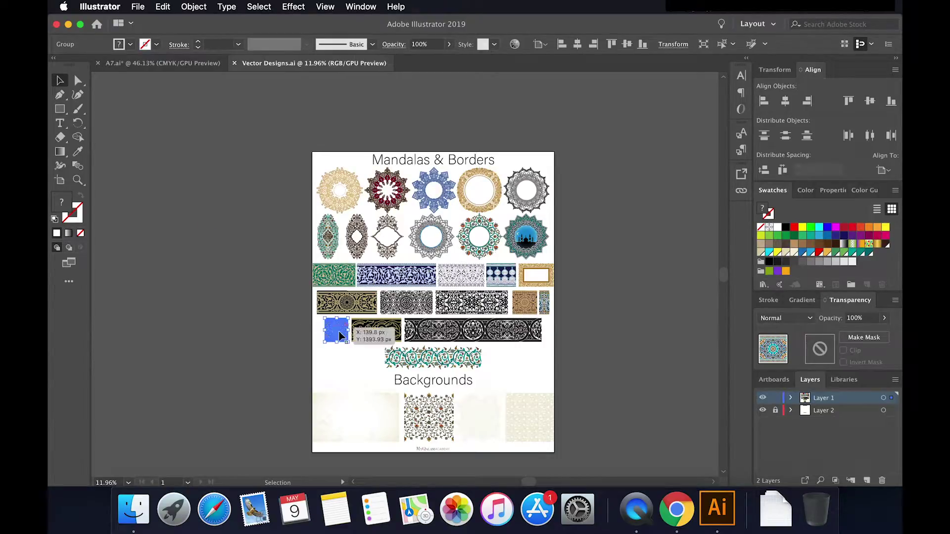
left_click_drag(330, 337, 331, 337)
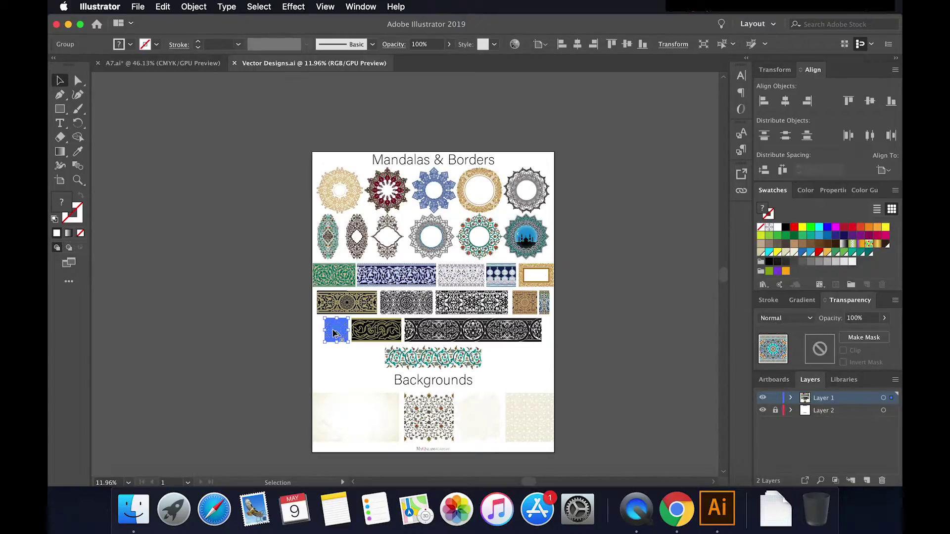
Step: Duplicate the square blue-and-teal geometric tile onto the empty canvas above the artboard and enlarge the copy proportionally to about five times its size
left_click_drag(334, 334, 233, 107)
scroll(198, 115, "up", 2)
scroll(198, 116, "right", 2)
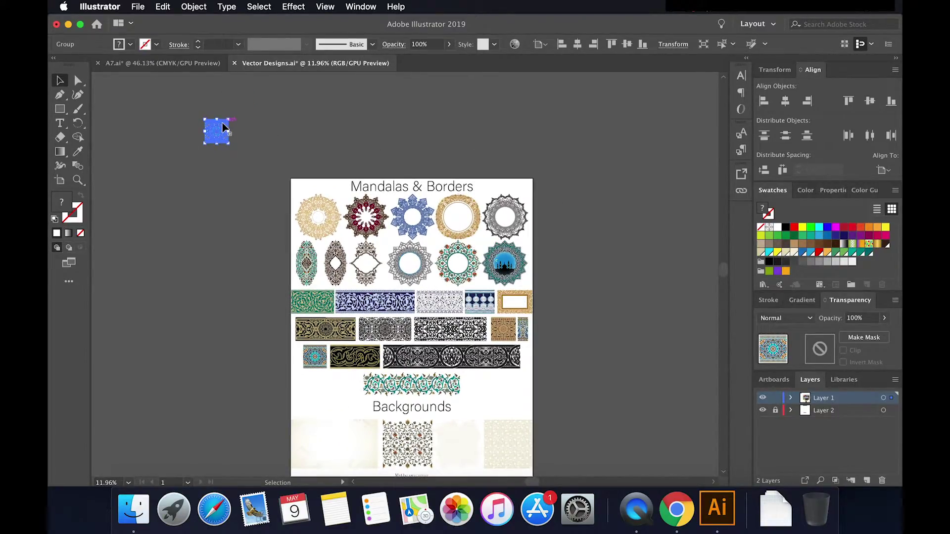
left_click_drag(229, 121, 268, 120)
left_click_drag(267, 186, 294, 209)
left_click_drag(294, 120, 323, 90)
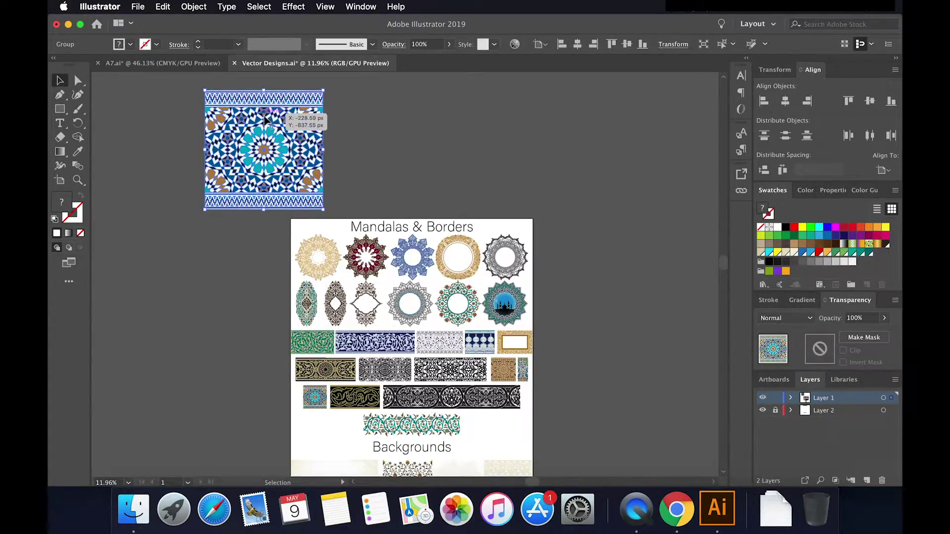
scroll(327, 156, "up", 3)
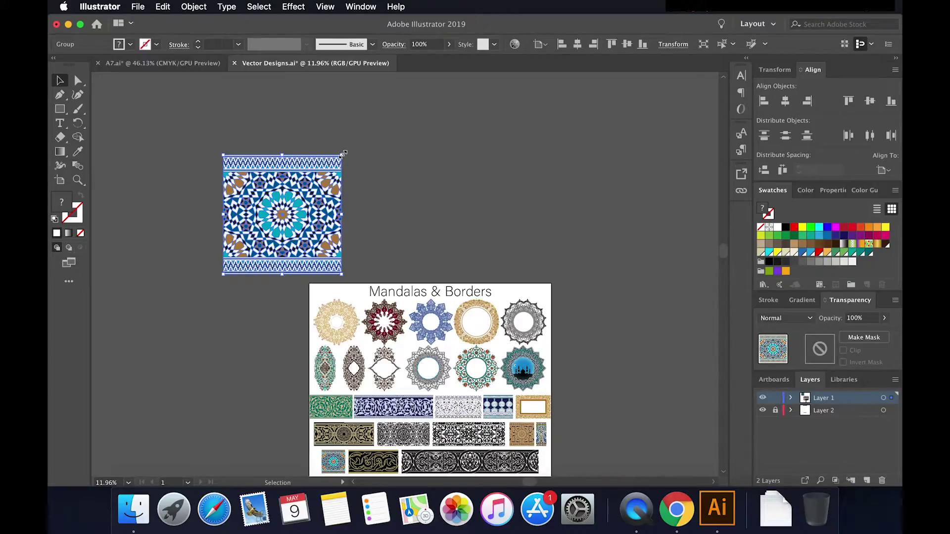
Step: Enlarge the geometric tile copy proportionally to about 1.4 times its size, undoing any stretch that distorts it
left_click_drag(343, 154, 306, 101)
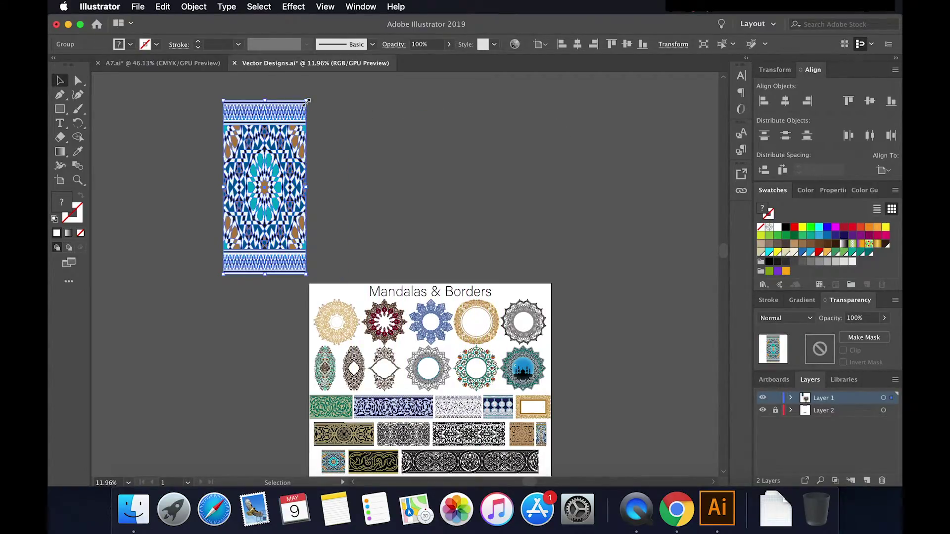
key("super+z")
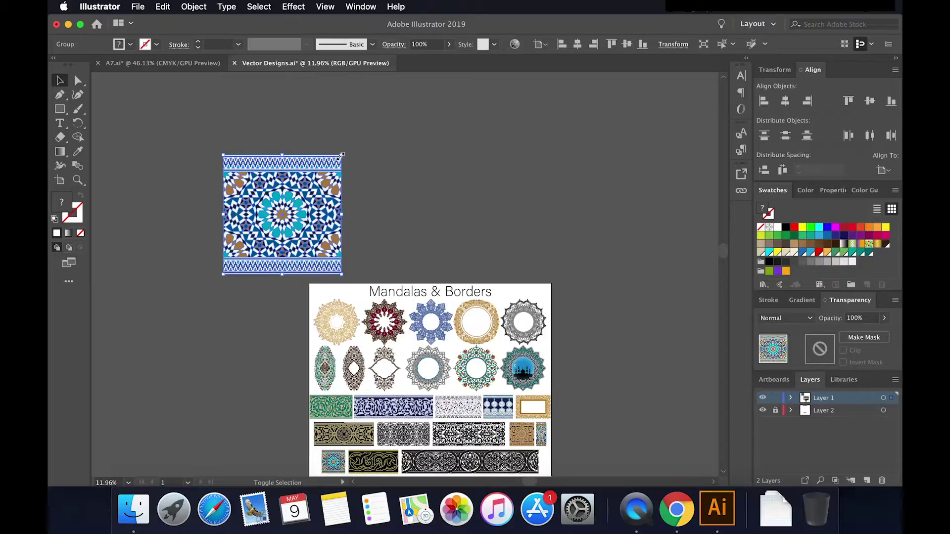
left_click_drag(341, 155, 391, 104)
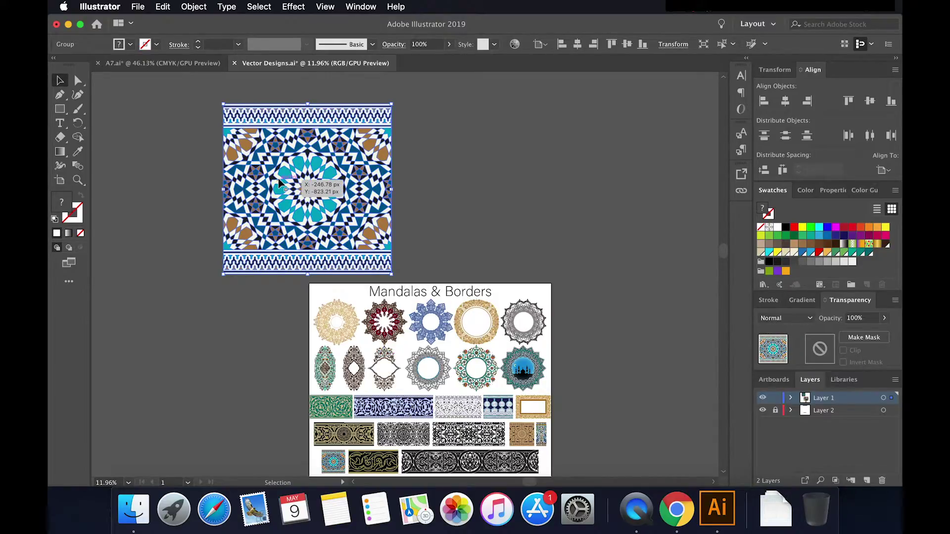
scroll(280, 183, "up", 2)
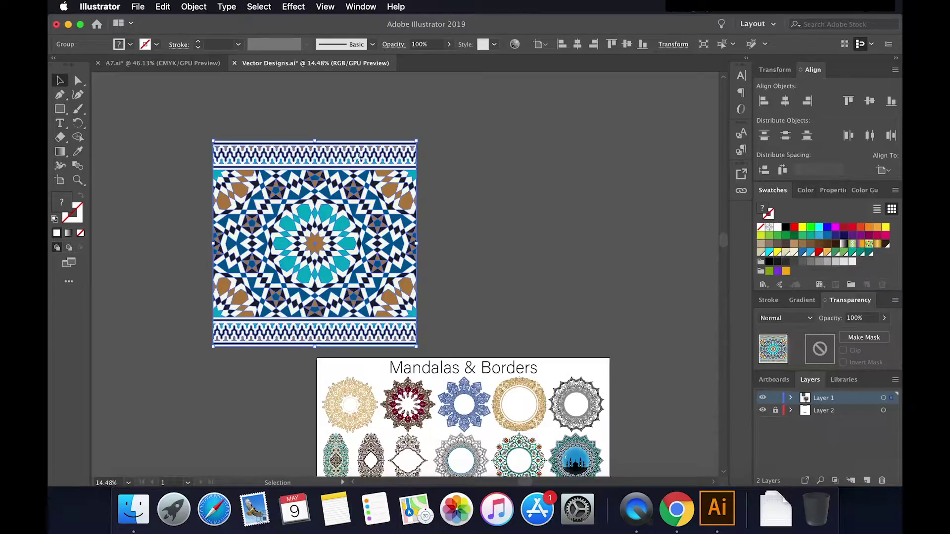
Step: Duplicate the enlarged geometric tile to its right and butt the copy against the original's edge so the pattern continues seamlessly
left_click_drag(358, 159, 584, 157)
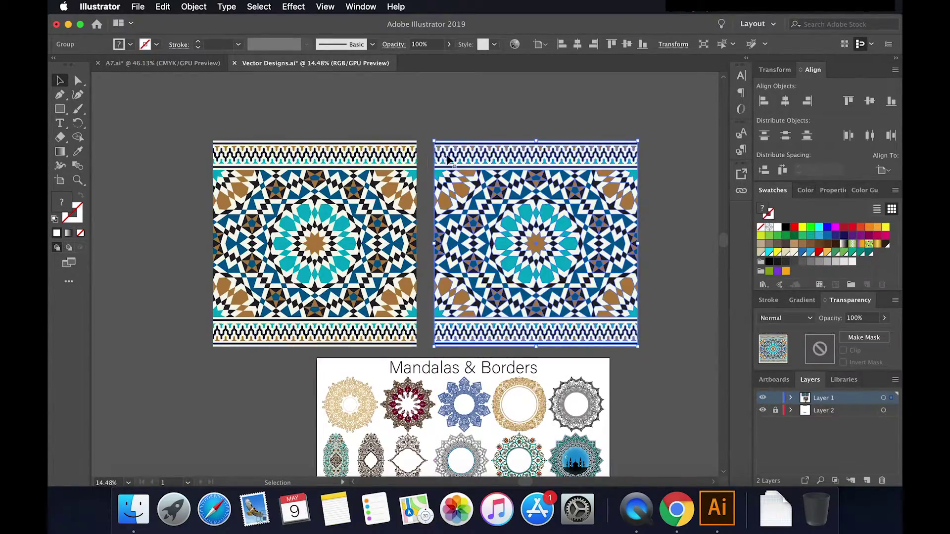
left_click(422, 154)
scroll(420, 149, "up", 3)
scroll(422, 148, "up", 9)
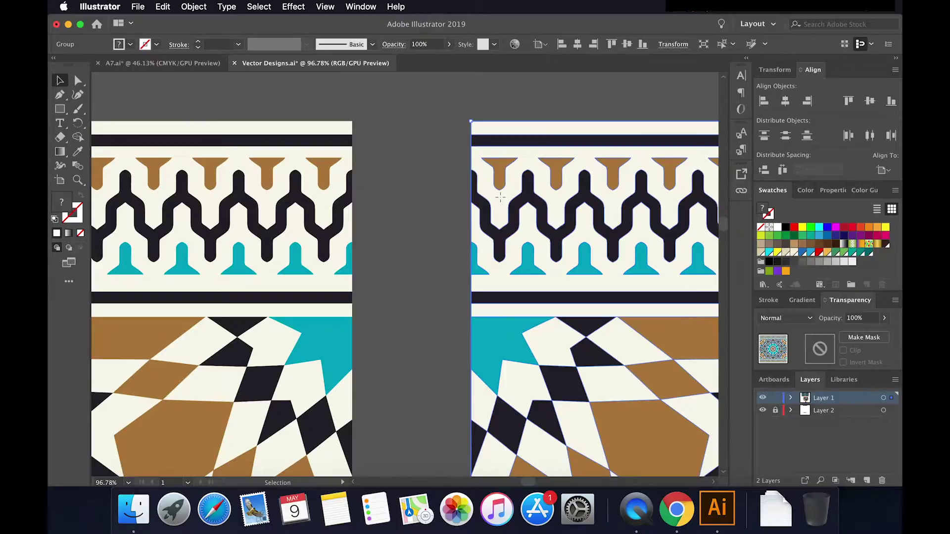
left_click_drag(499, 197, 382, 201)
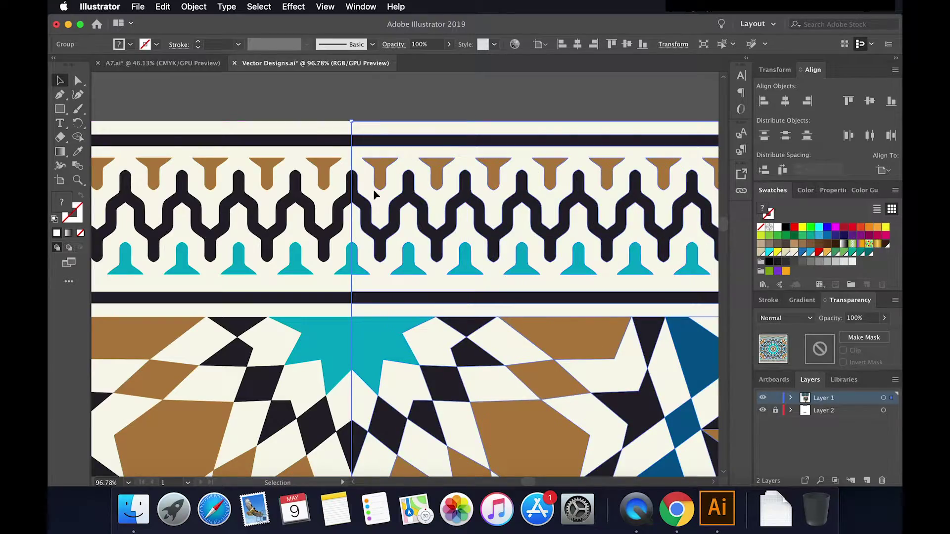
left_click(311, 110)
Step: Inspect the two joined tiles as a whole and up close, checking the seam and the individual coloured shapes
scroll(452, 220, "down", 8)
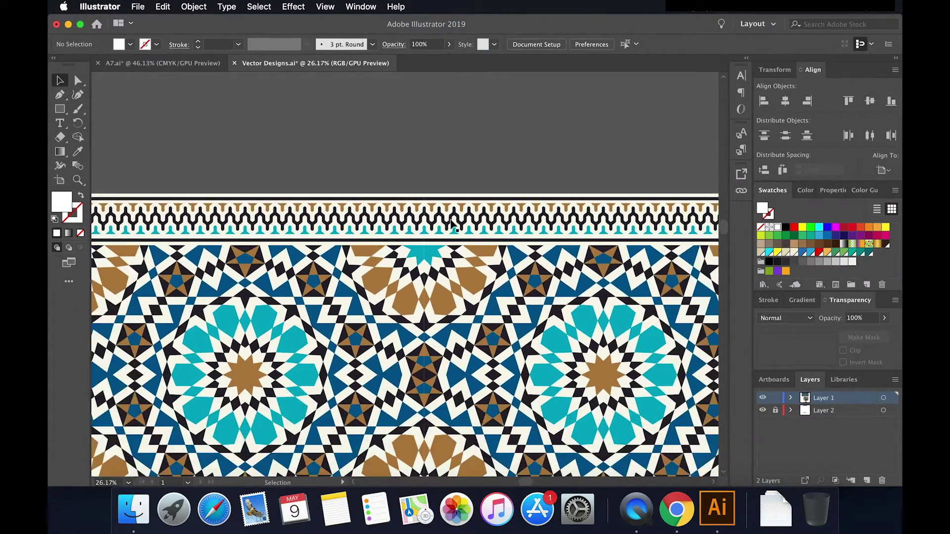
scroll(452, 225, "down", 5)
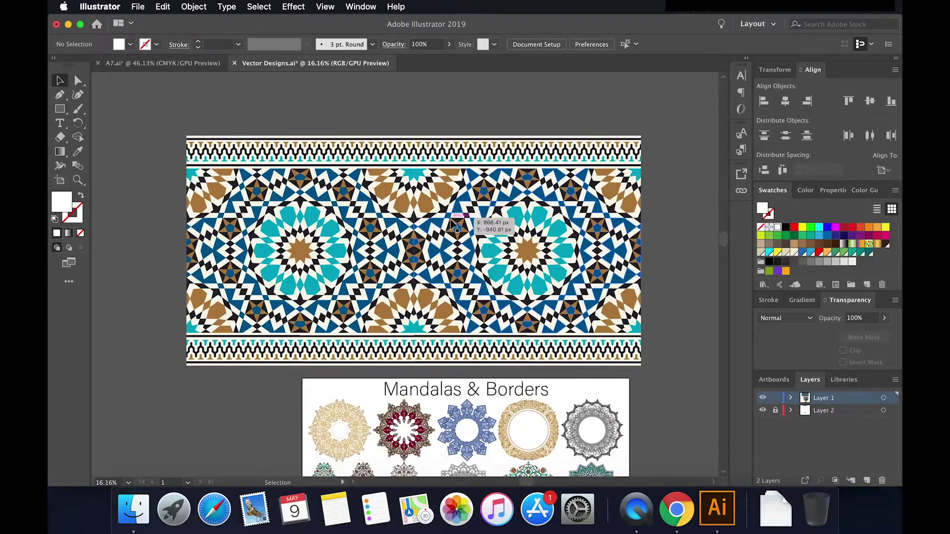
scroll(452, 223, "down", 5)
scroll(374, 276, "down", 4)
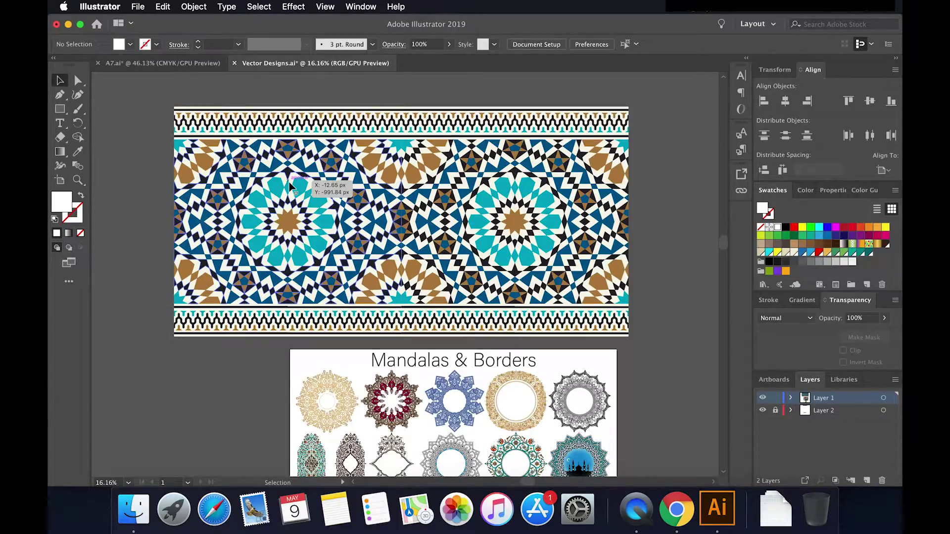
scroll(291, 187, "up", 3)
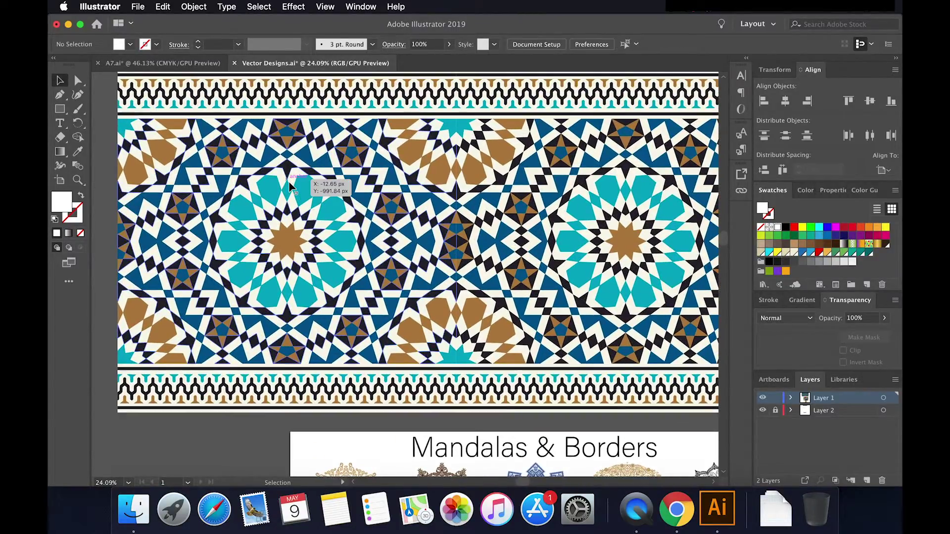
scroll(485, 180, "down", 3)
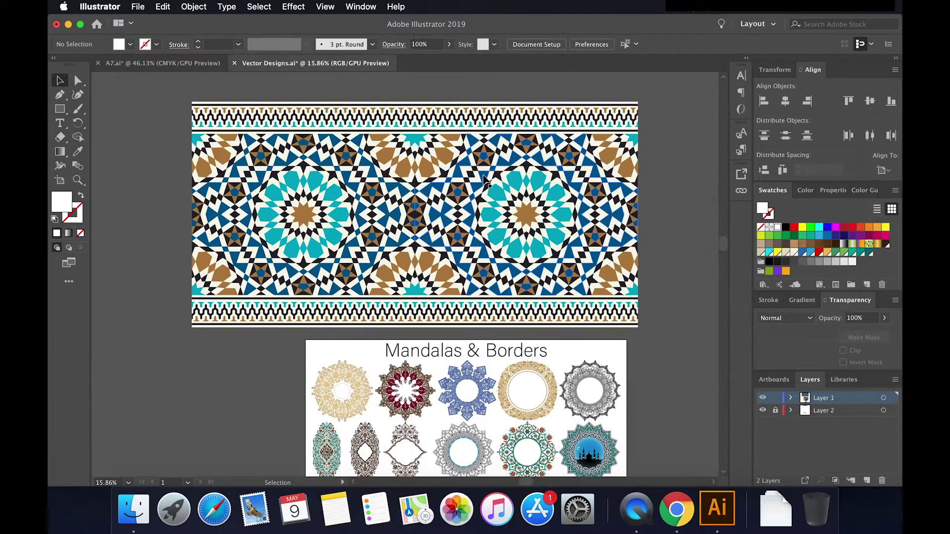
scroll(359, 140, "up", 4)
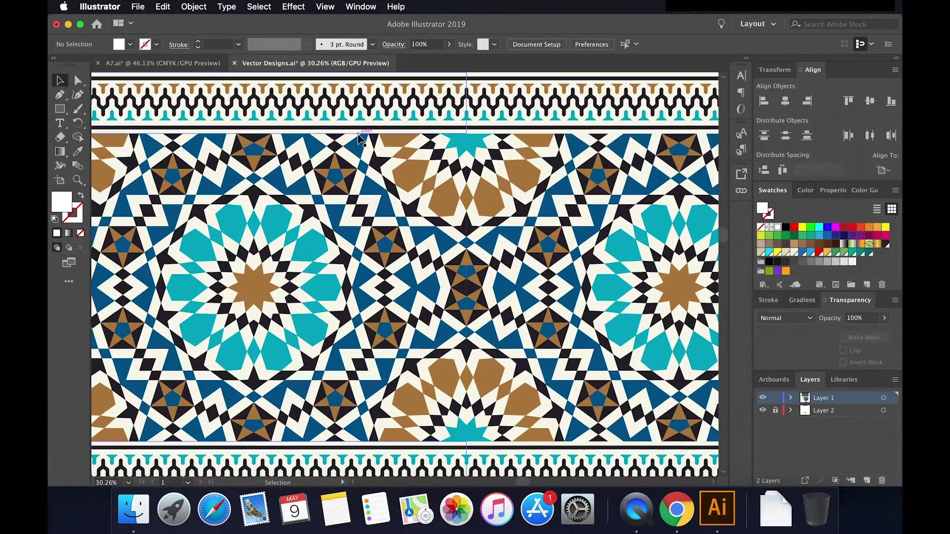
scroll(366, 140, "up", 5)
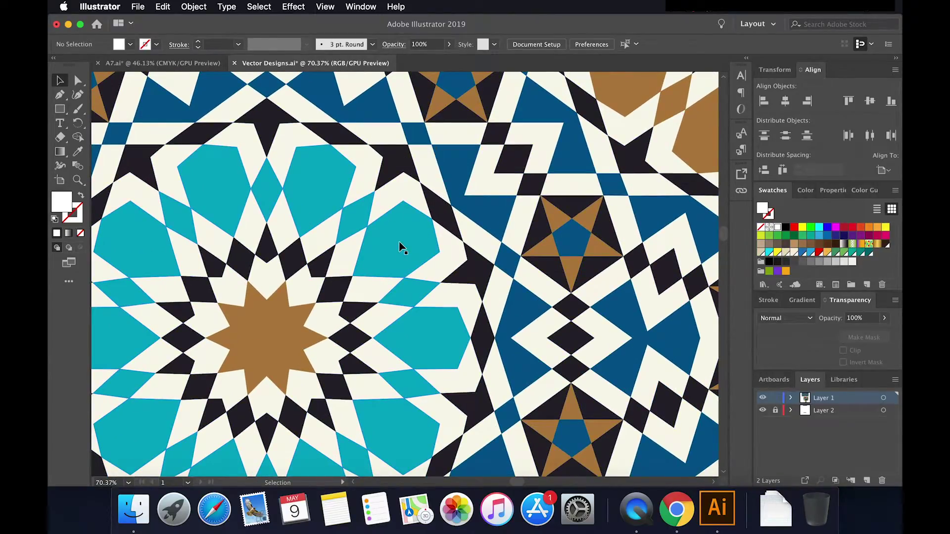
left_click(400, 245)
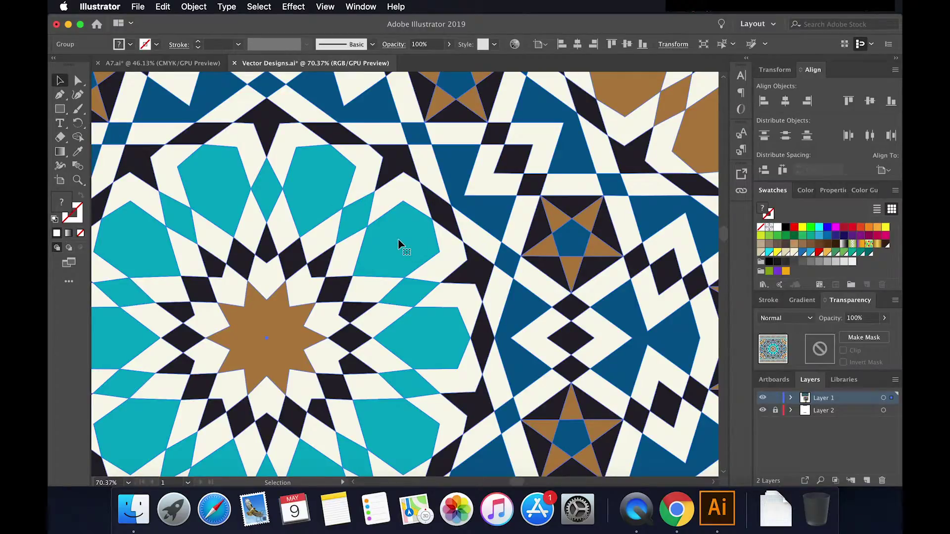
scroll(400, 246, "down", 8)
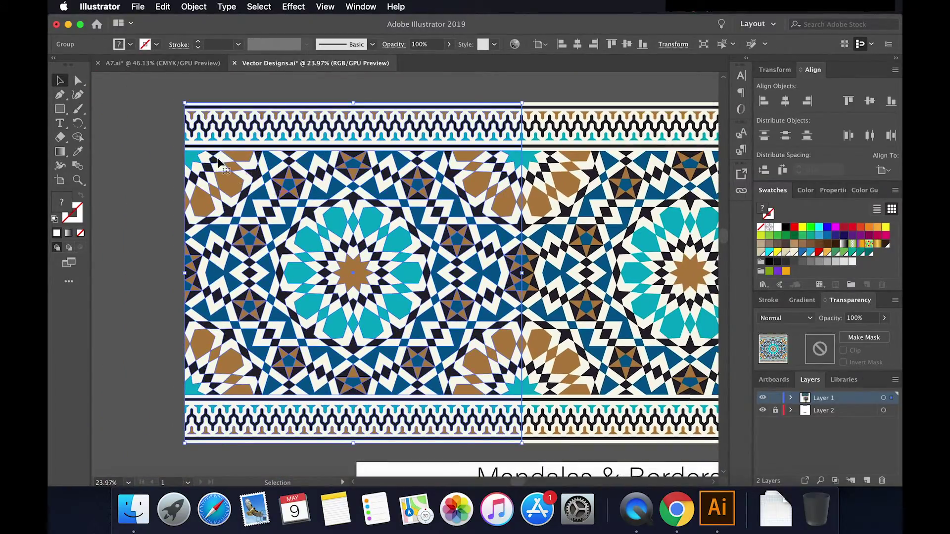
left_click(136, 110)
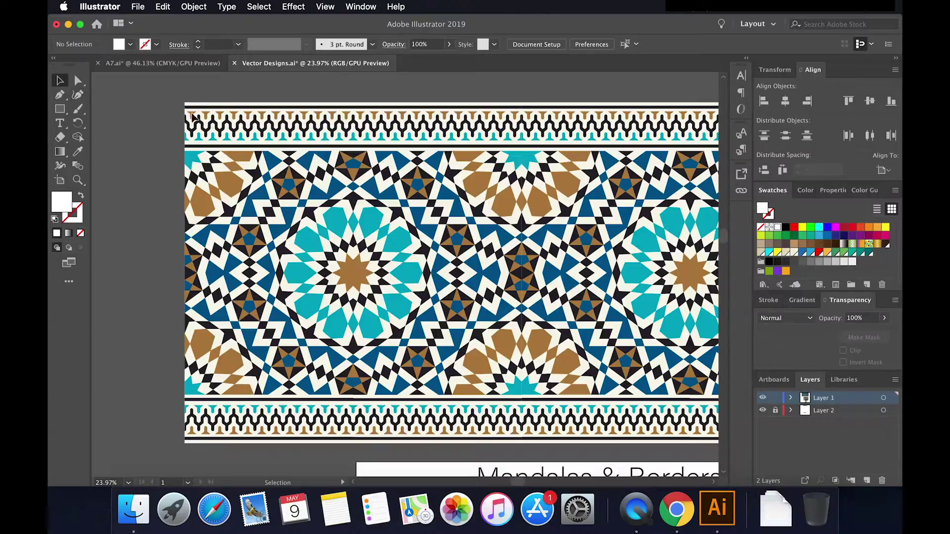
left_click(233, 128)
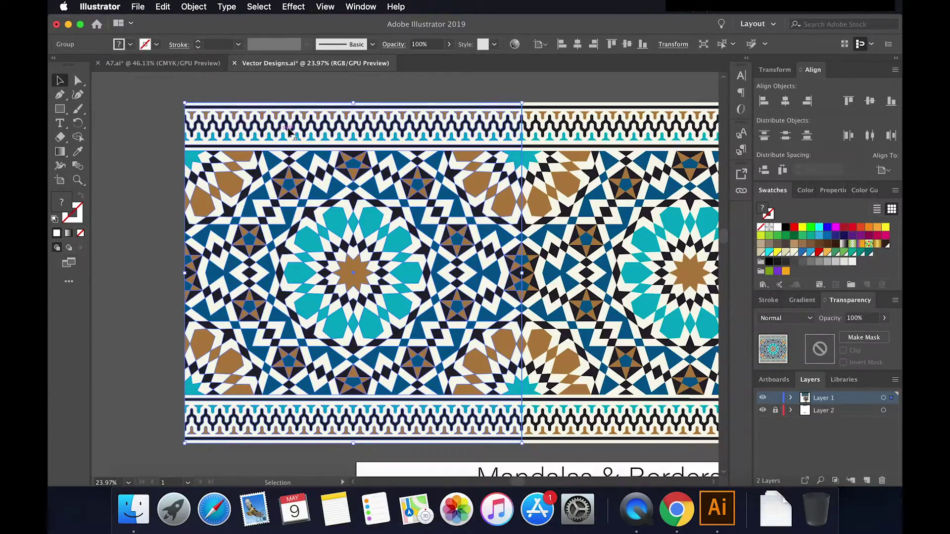
left_click(151, 120)
Step: Select only the teal petal shape within the left tile's rosette using Direct Selection
left_click(78, 82)
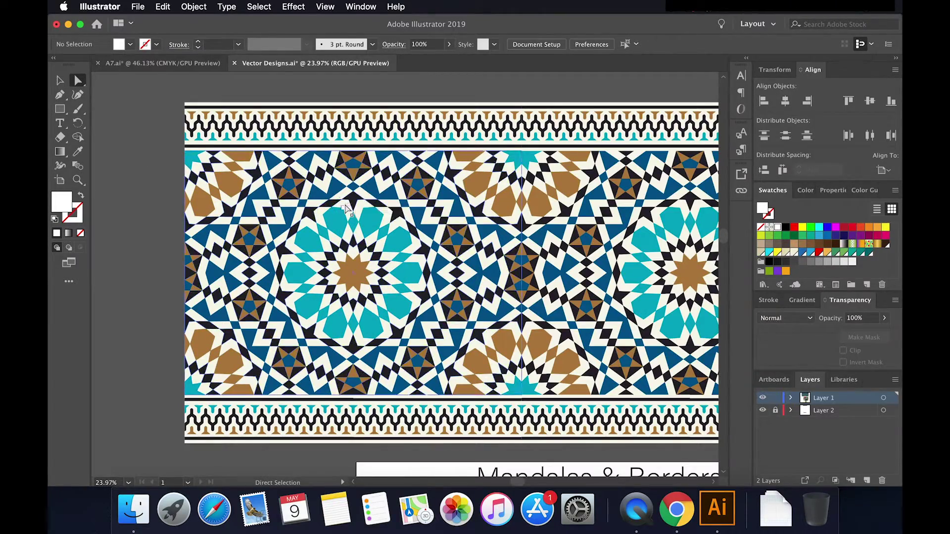
scroll(347, 205, "up", 5)
scroll(346, 205, "down", 6)
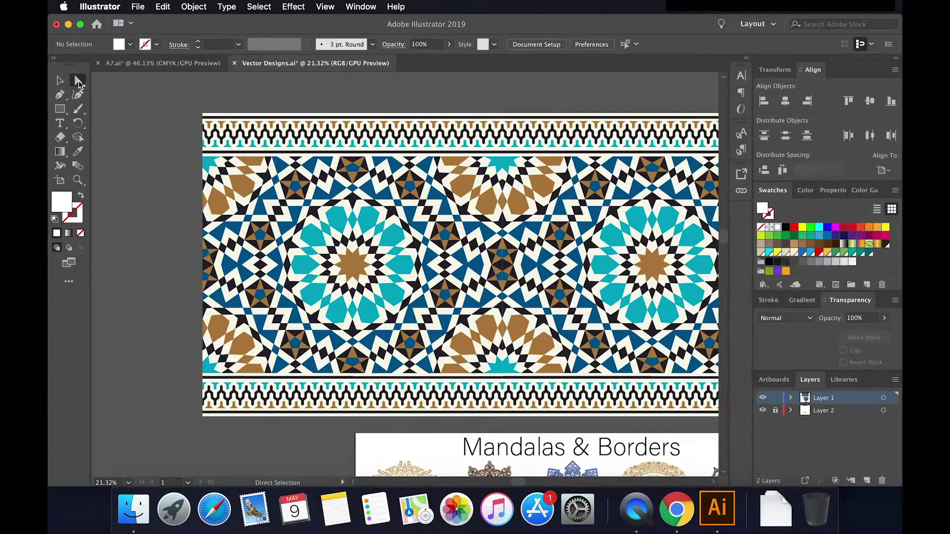
scroll(409, 267, "up", 8)
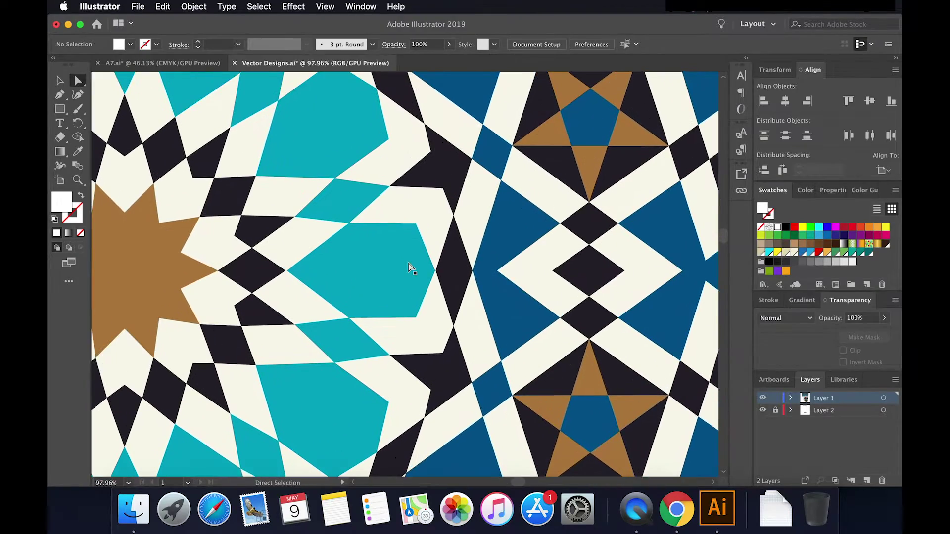
scroll(376, 261, "up", 1)
left_click(375, 261)
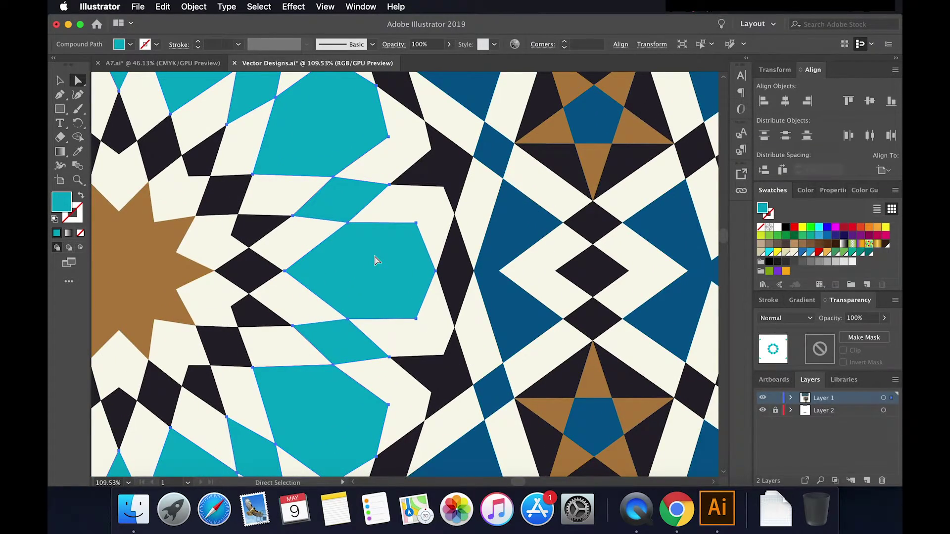
Step: Extend the selection to all objects sharing the teal petals' fill color across both tiles
scroll(374, 261, "down", 12)
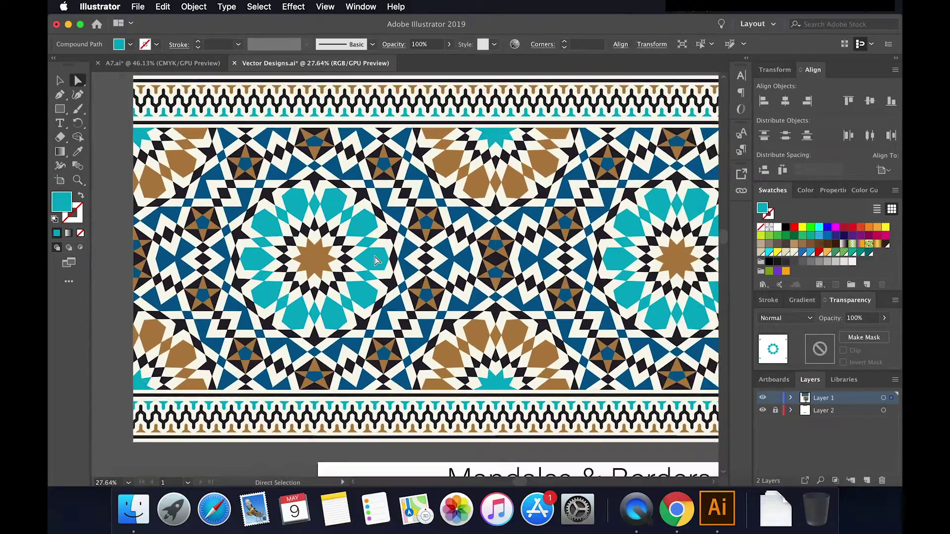
scroll(374, 261, "down", 1)
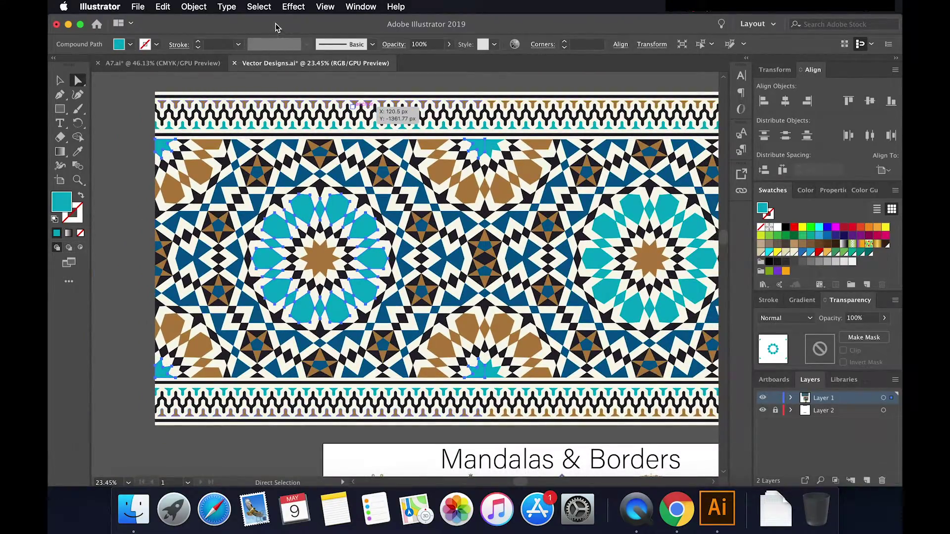
left_click(261, 9)
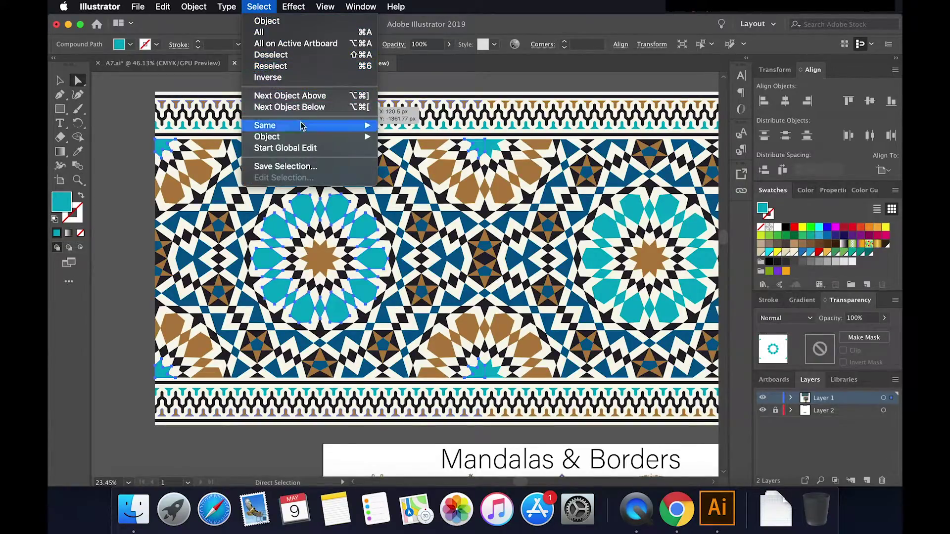
mouse_move(301, 127)
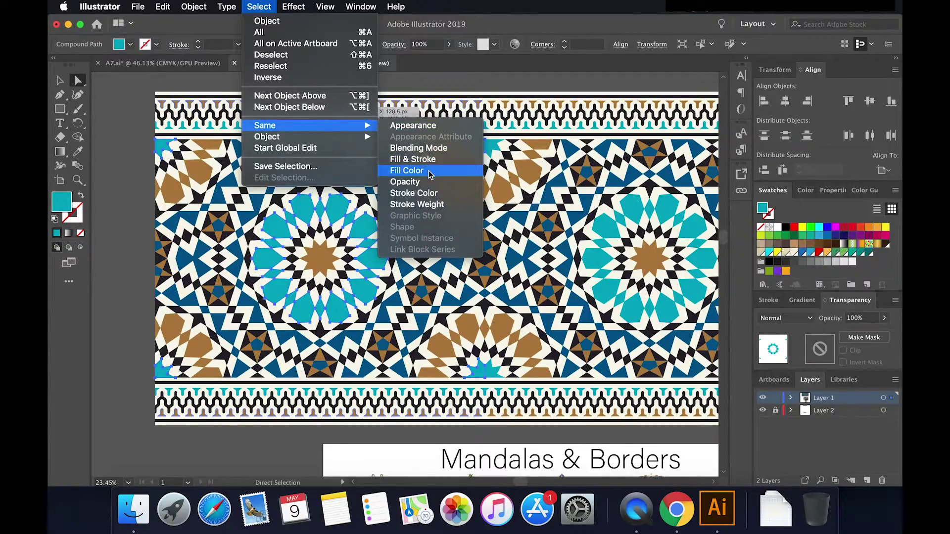
left_click(430, 175)
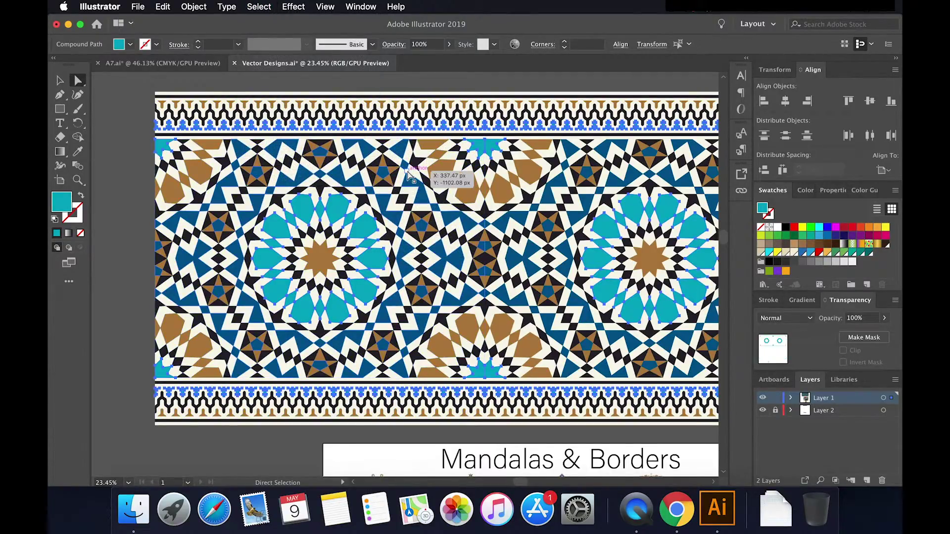
scroll(408, 174, "right", 3)
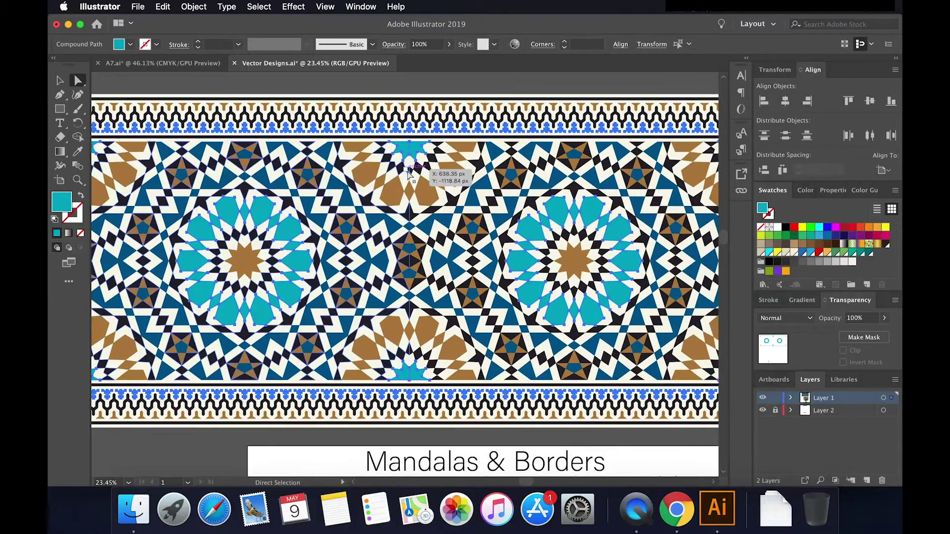
scroll(303, 185, "down", 2)
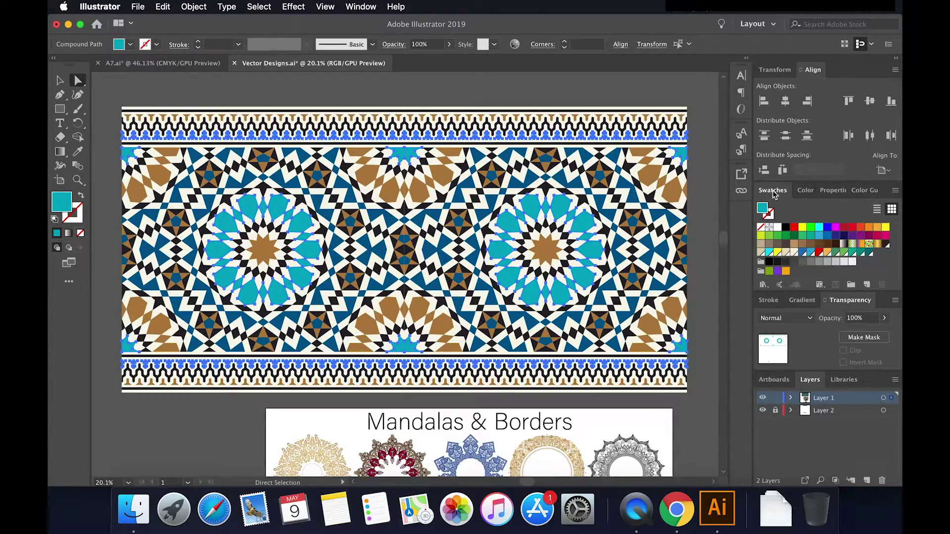
left_click(361, 6)
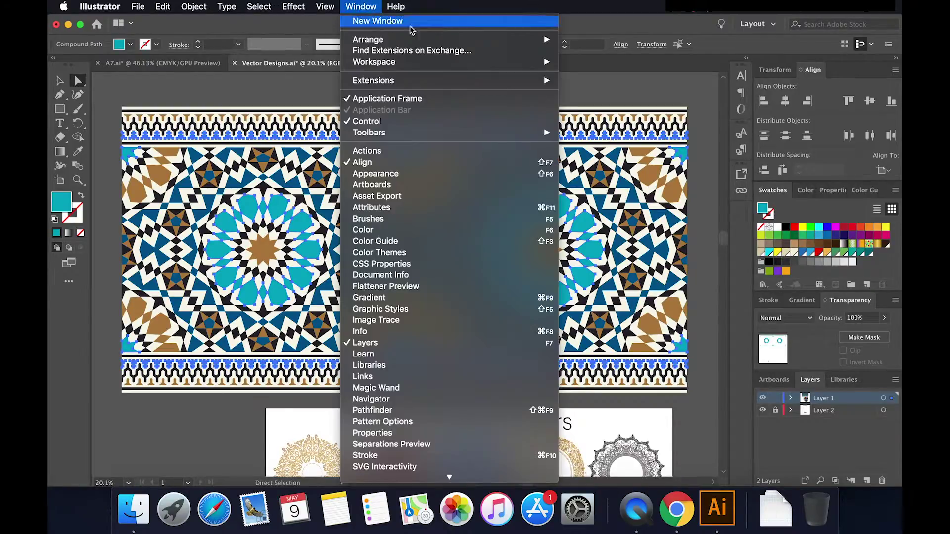
scroll(493, 358, "down", 5)
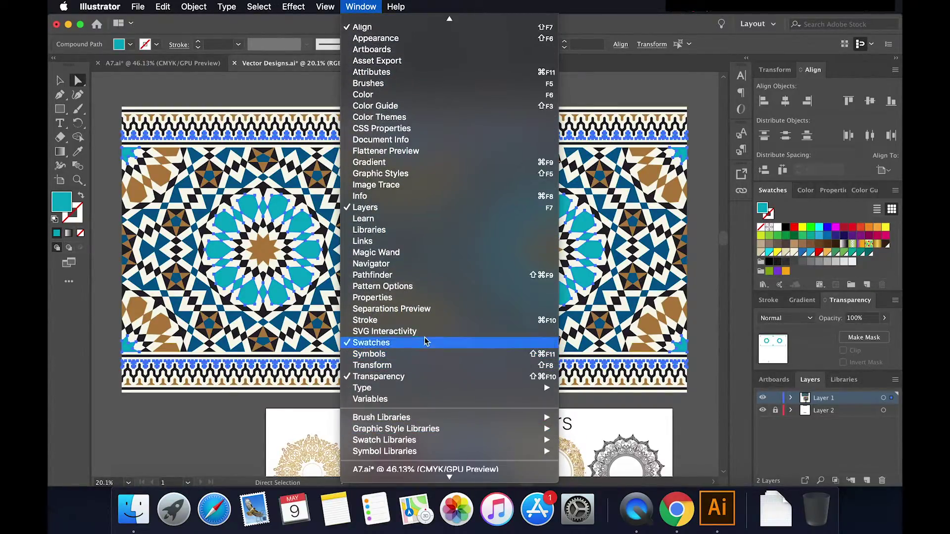
scroll(376, 26, "up", 5)
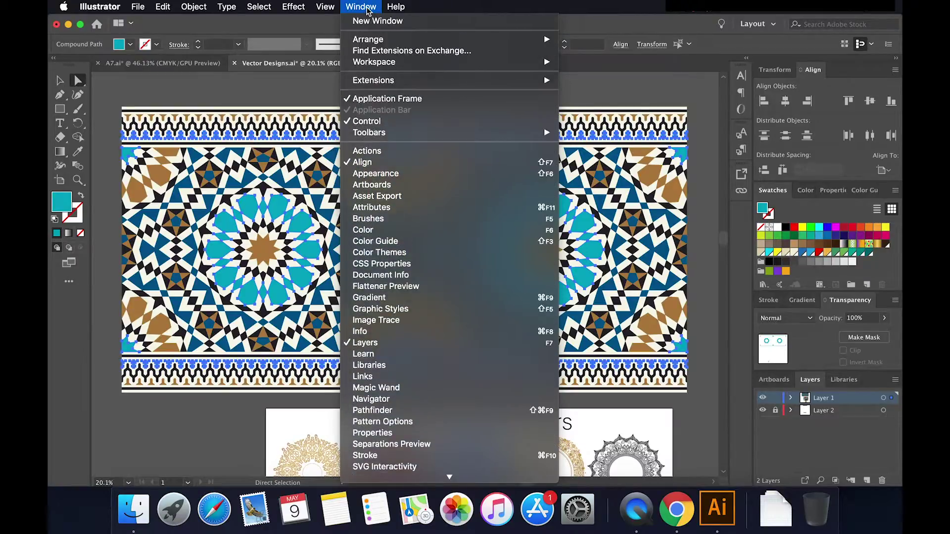
left_click(367, 10)
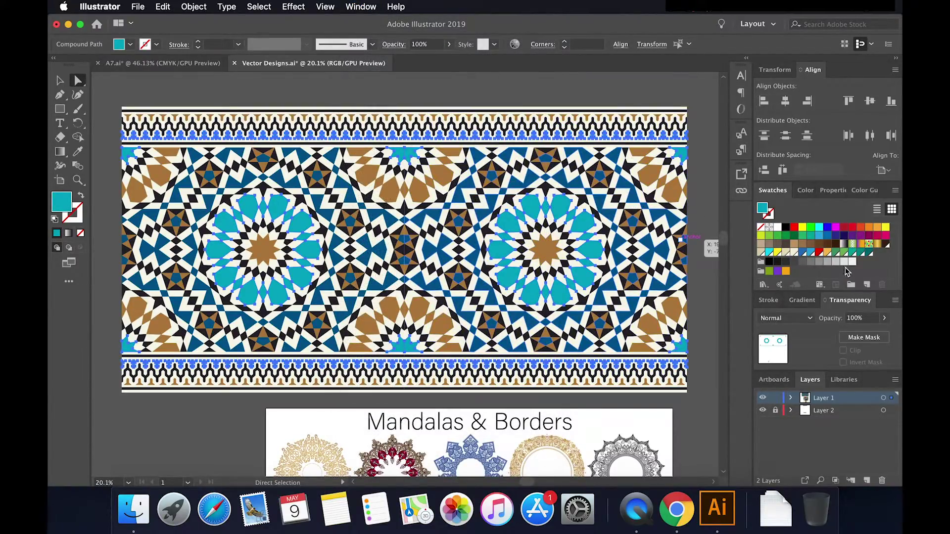
Step: Try red, blue, green-gradient and black-and-white-gradient fills on the selected petal shapes across both tiles, and clear the selection
left_click(794, 229)
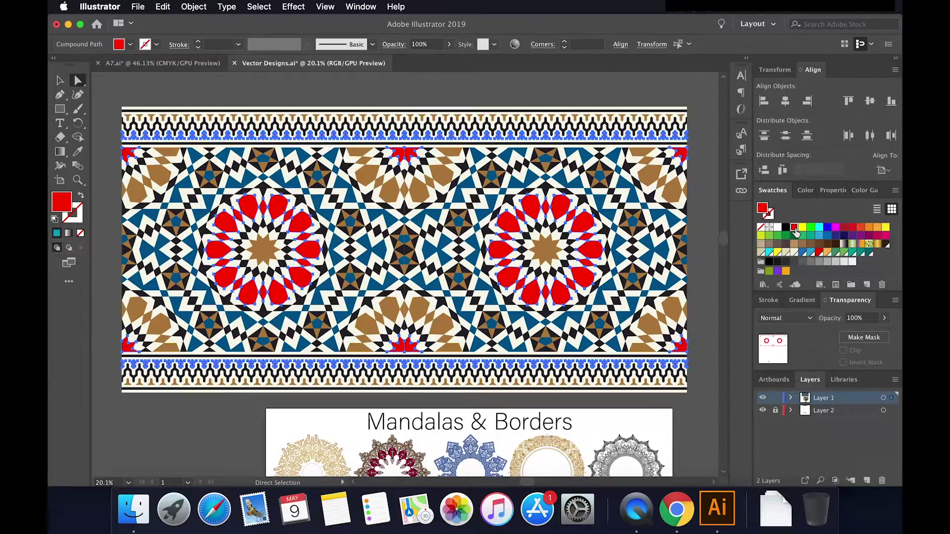
left_click(828, 228)
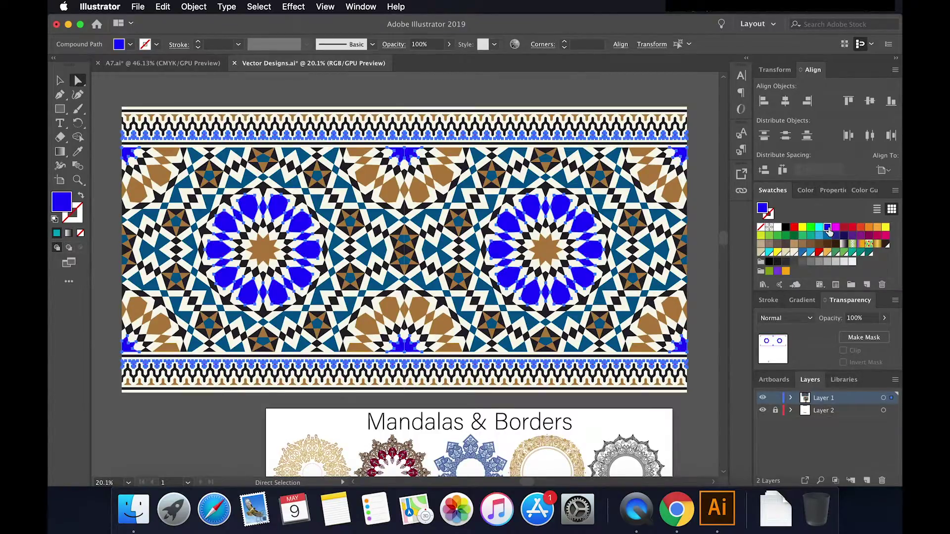
left_click(852, 245)
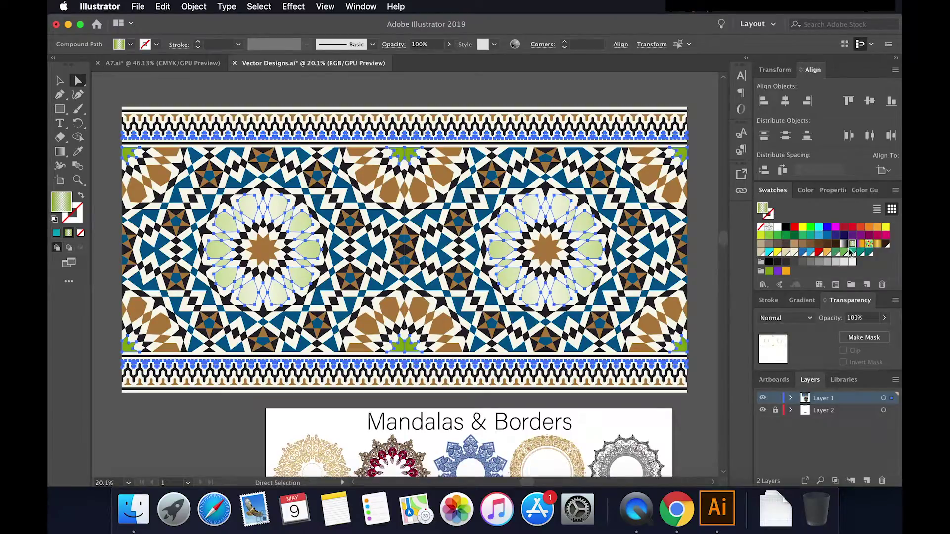
left_click(844, 244)
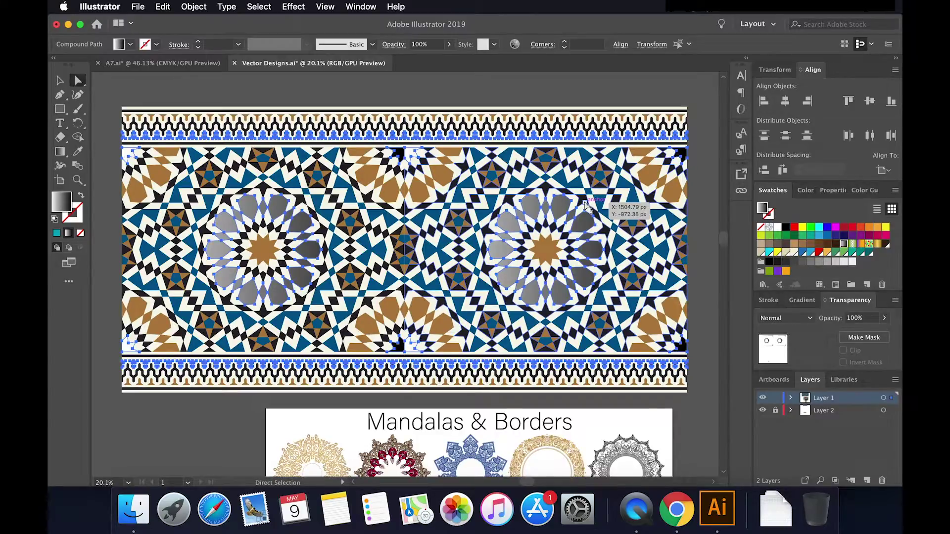
left_click(194, 97)
key("v")
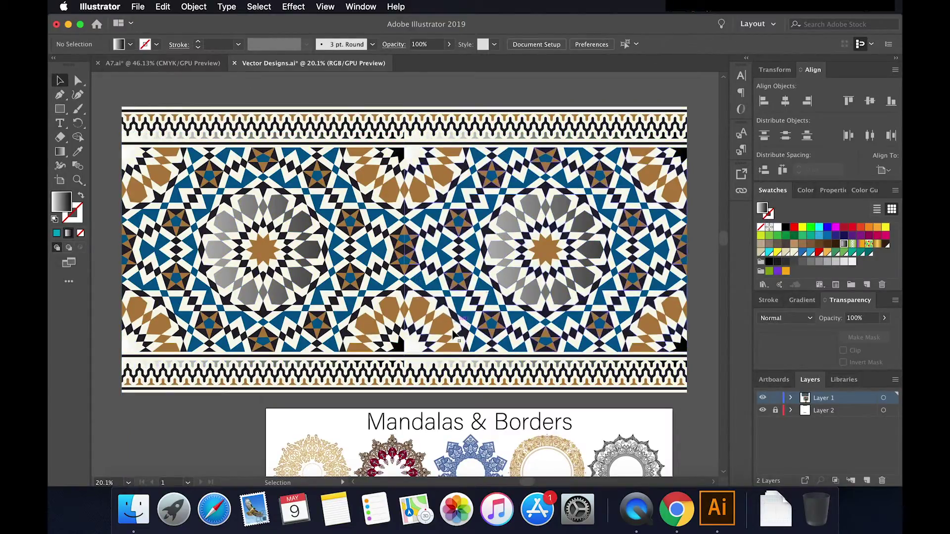
Step: Delete both enlarged, joined geometric tiles above the Mandalas & Borders sheet
scroll(453, 335, "down", 3)
scroll(271, 139, "down", 5)
left_click_drag(271, 138, 619, 328)
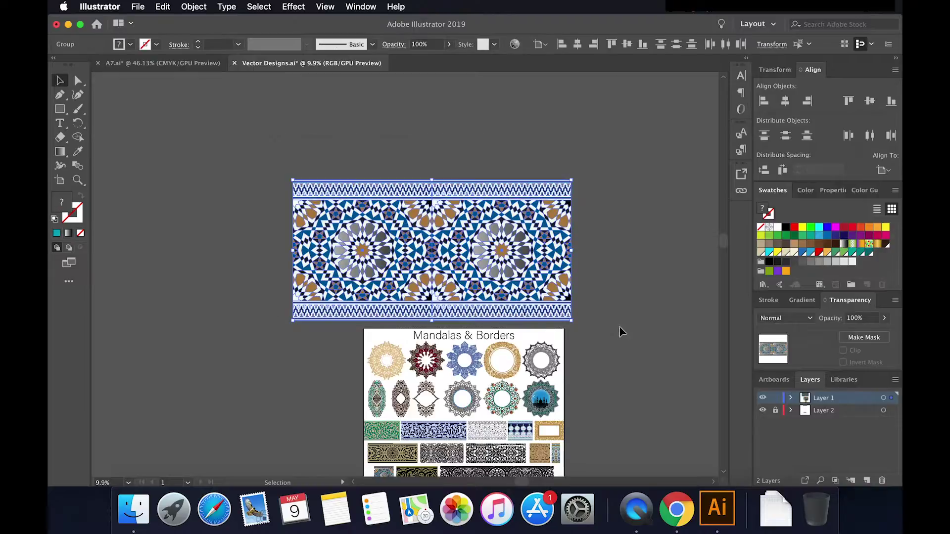
left_click(622, 329)
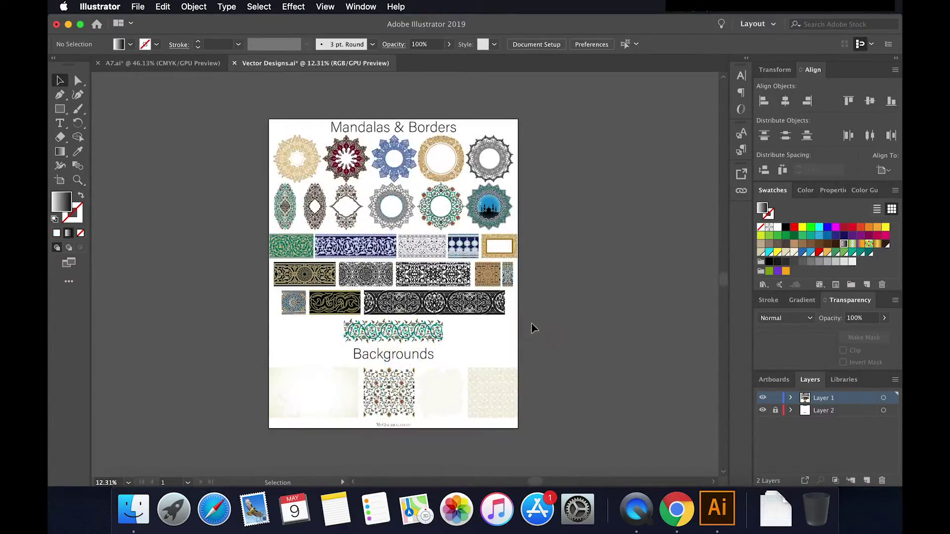
Step: Copy the wide stained-paper artwork, the first one under Backgrounds, in Vector Designs.ai
left_click(159, 63)
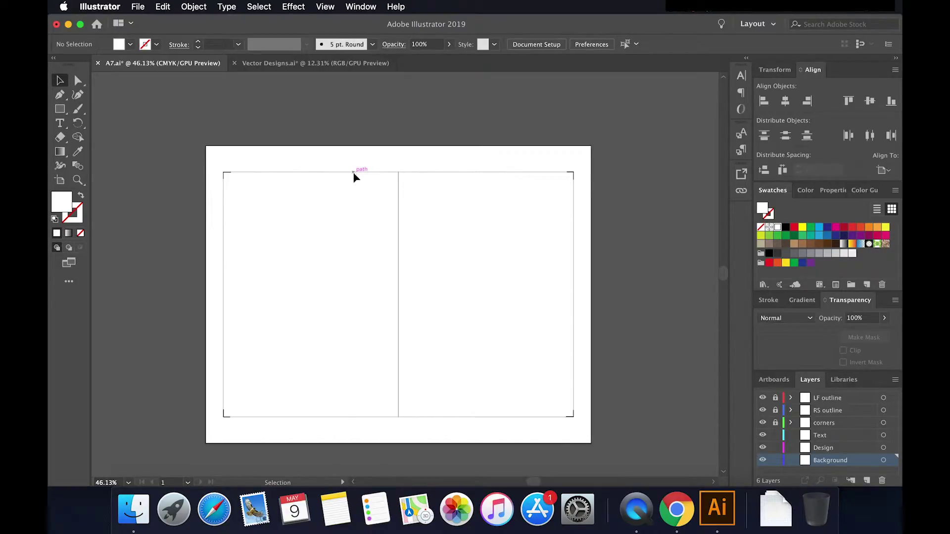
left_click(289, 67)
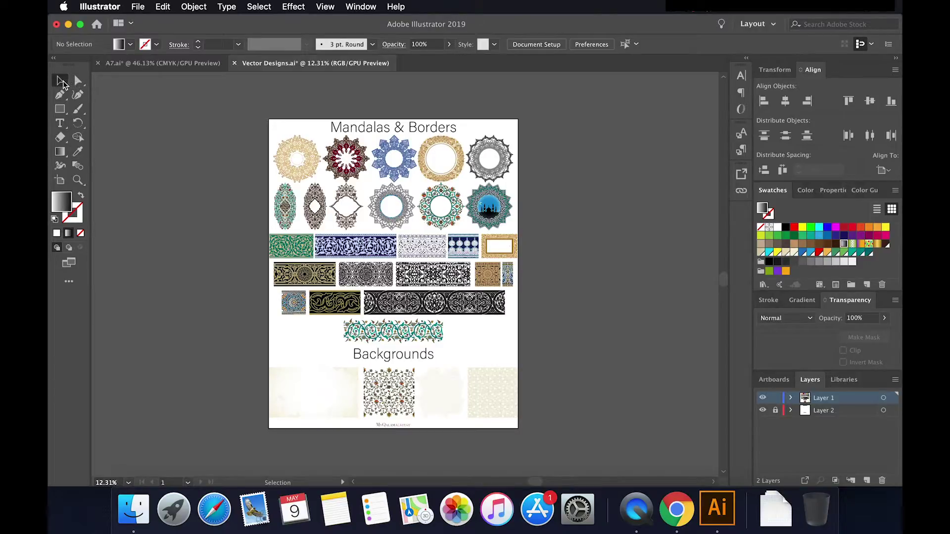
left_click(305, 396)
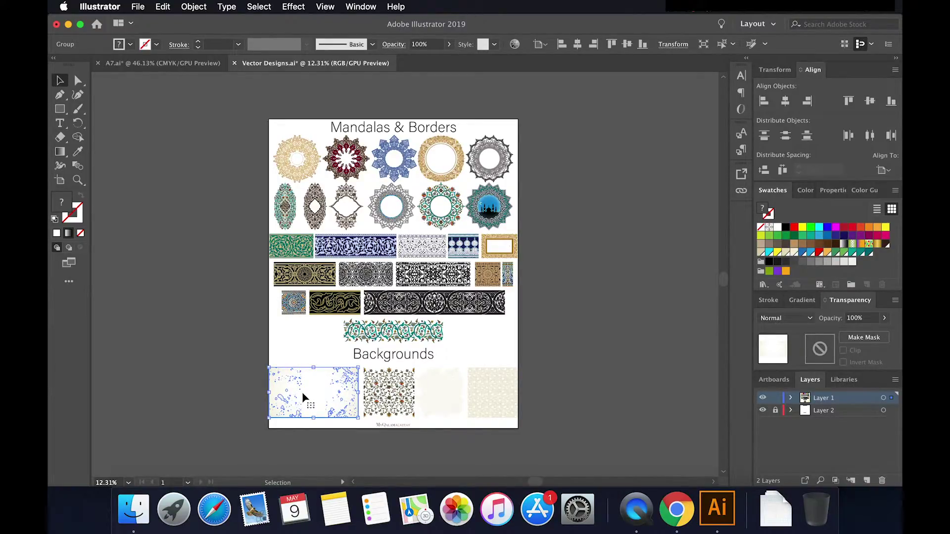
left_click(160, 7)
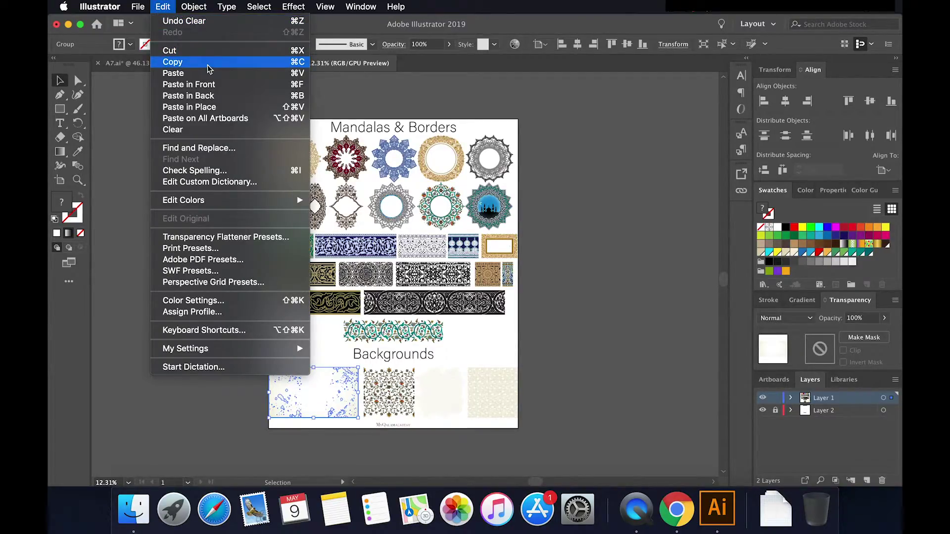
left_click(189, 84)
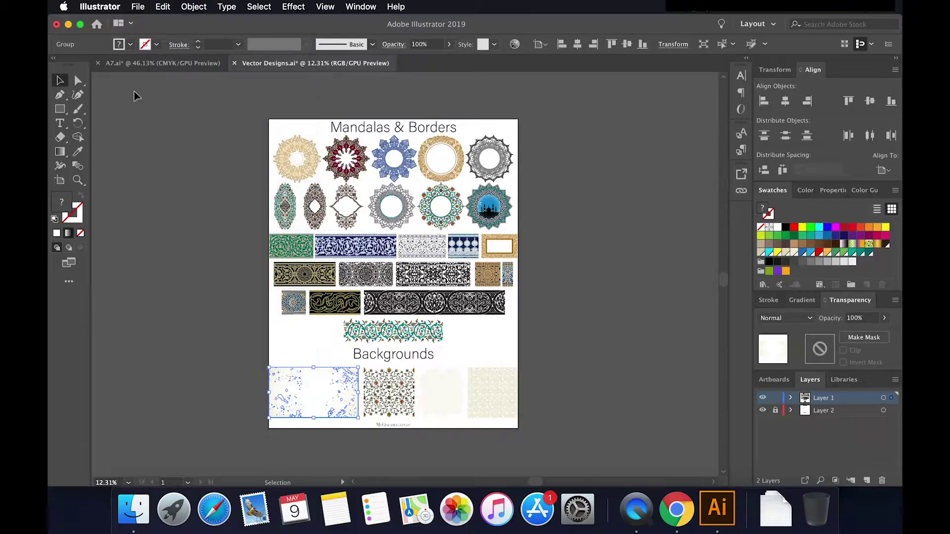
Step: Paste the copied stained-paper artwork into A7.ai on the Background layer
left_click(142, 64)
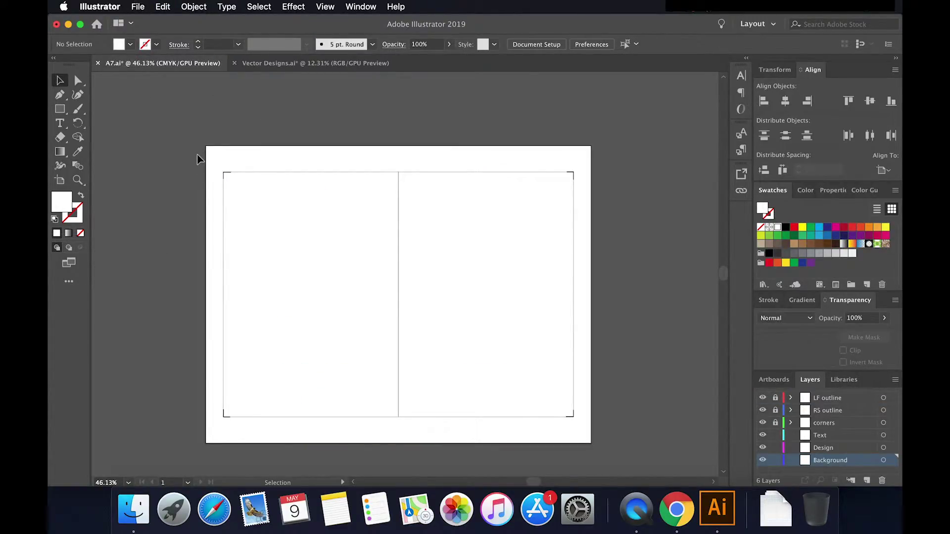
left_click(163, 6)
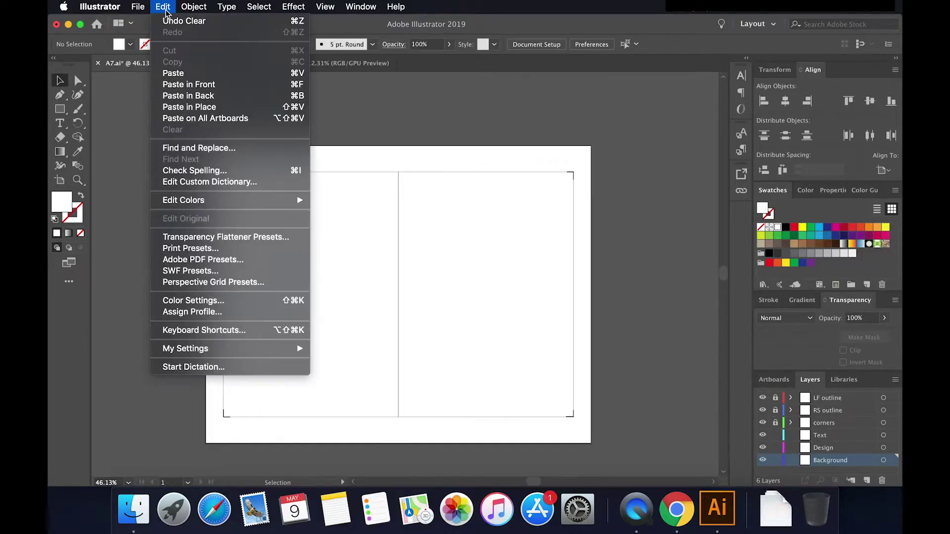
left_click(211, 75)
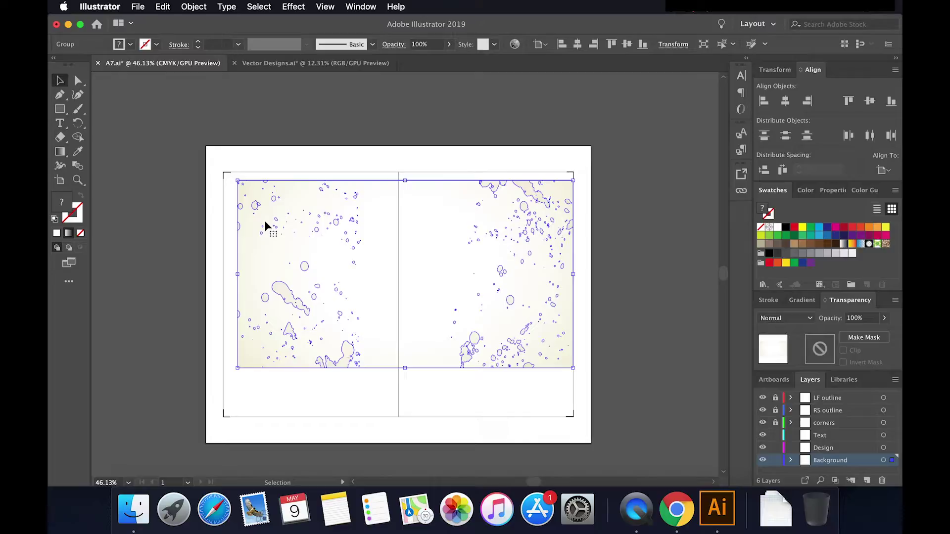
Step: Enlarge the pasted paper artwork proportionally until it covers the whole card outline, and shift it roughly to the middle of the artboard
scroll(265, 226, "down", 3)
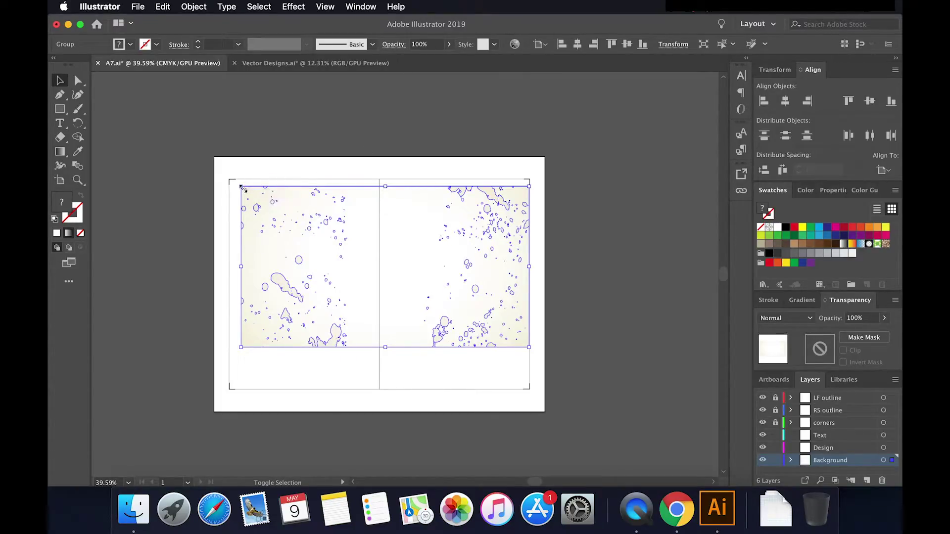
left_click_drag(242, 188, 214, 171)
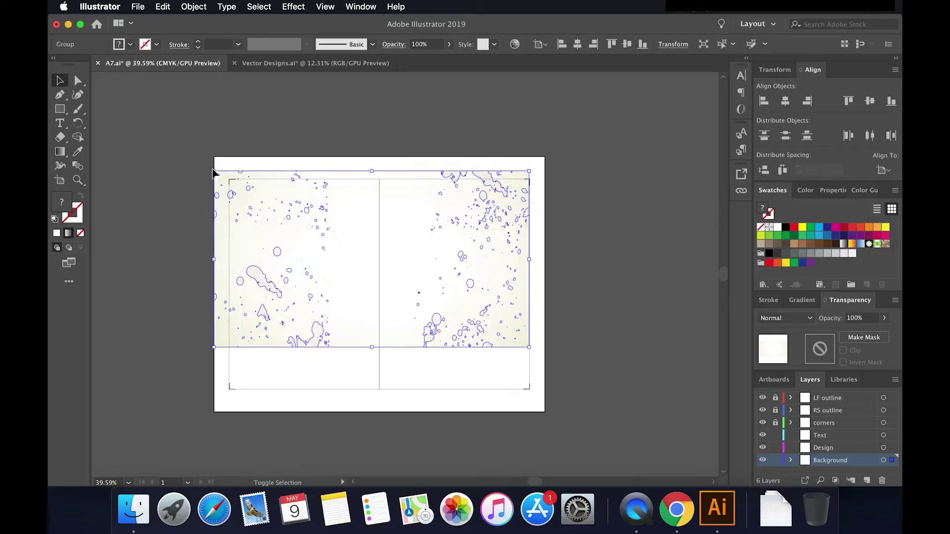
left_click_drag(529, 346, 622, 412)
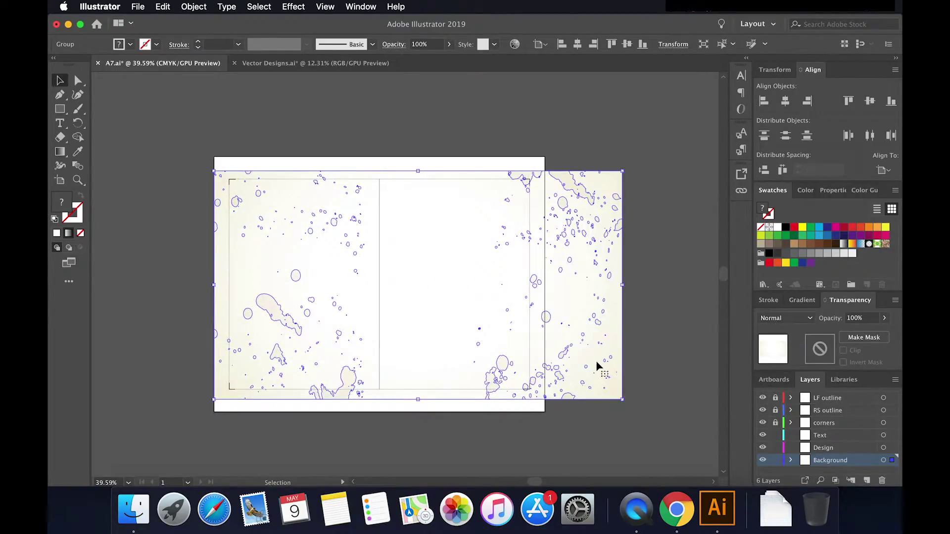
left_click_drag(597, 366, 567, 367)
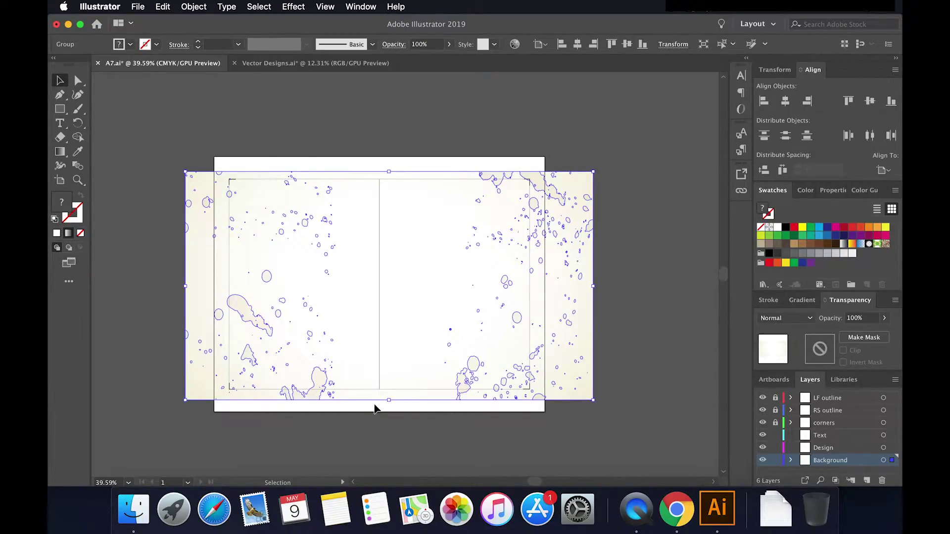
mouse_move(459, 309)
left_mouse_down()
mouse_move(445, 306)
mouse_move(470, 303)
left_mouse_up()
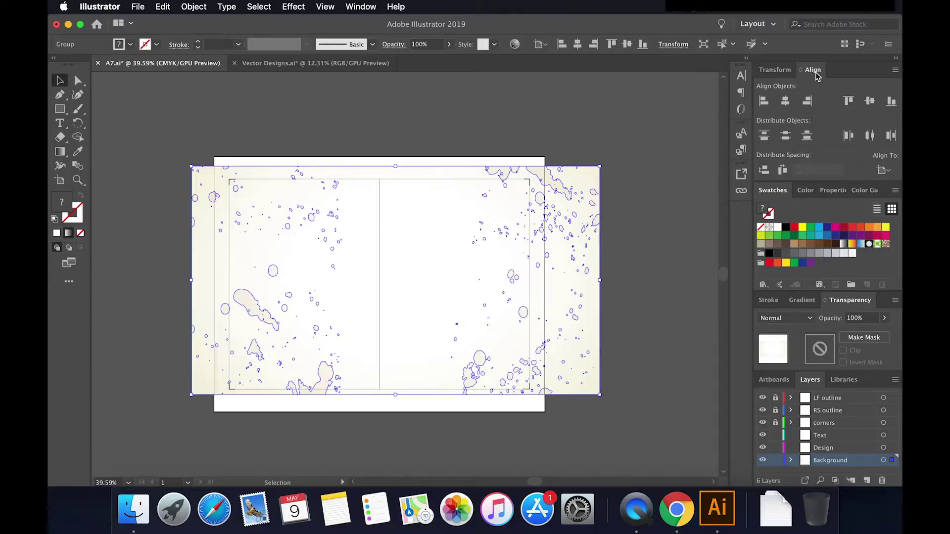
Step: Center the paper artwork horizontally and vertically on the artboard, and deselect it
left_click(360, 9)
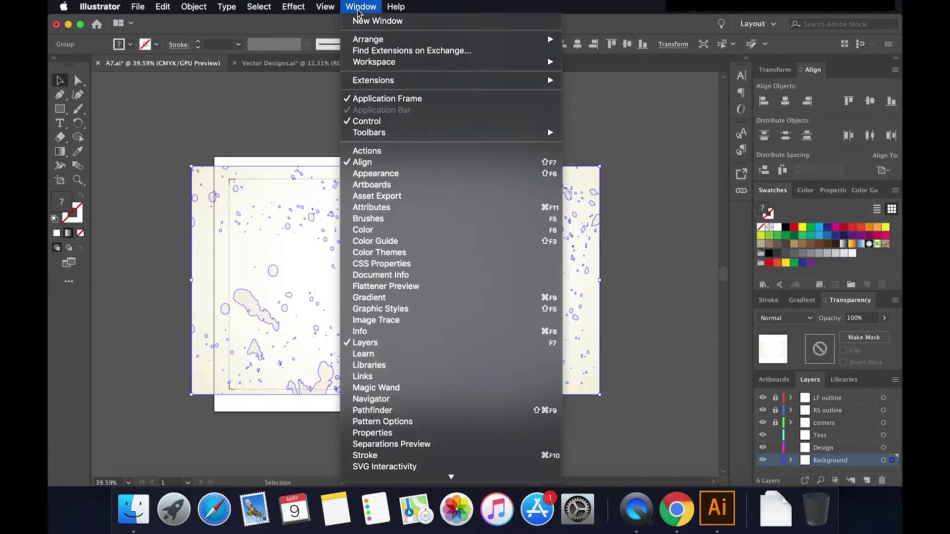
left_click(417, 163)
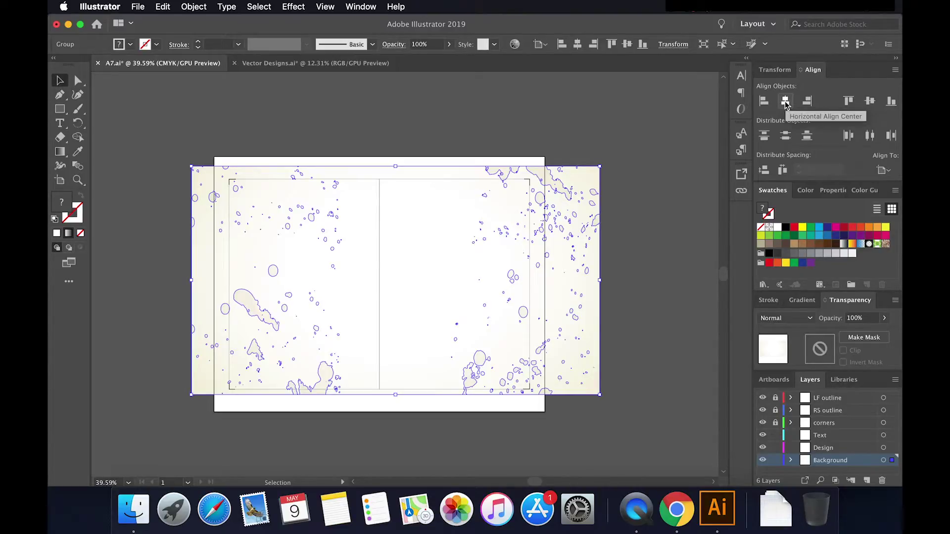
left_click(785, 102)
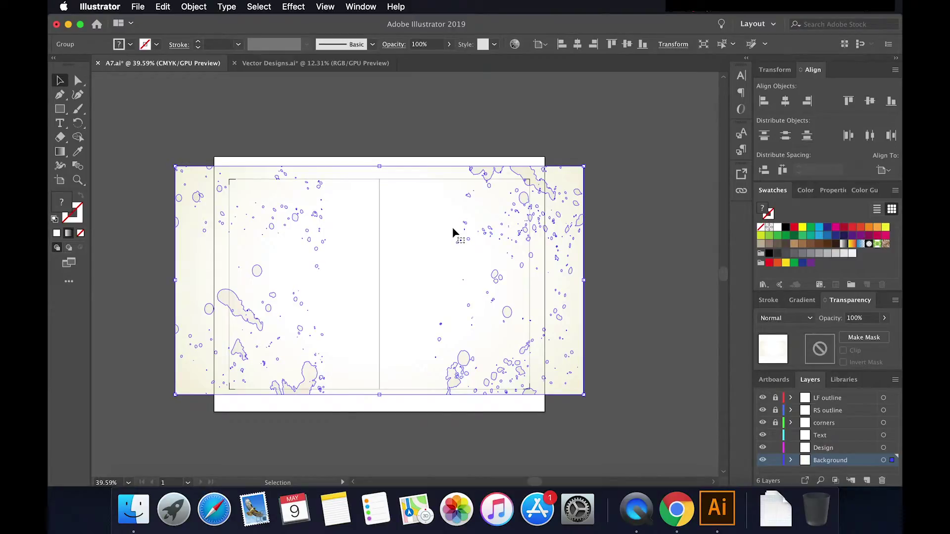
left_click(869, 103)
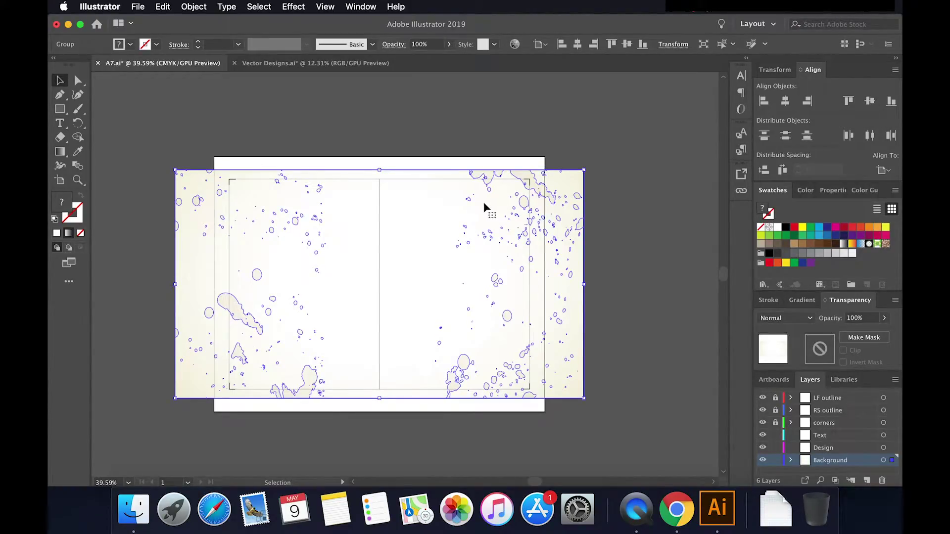
left_click(669, 252)
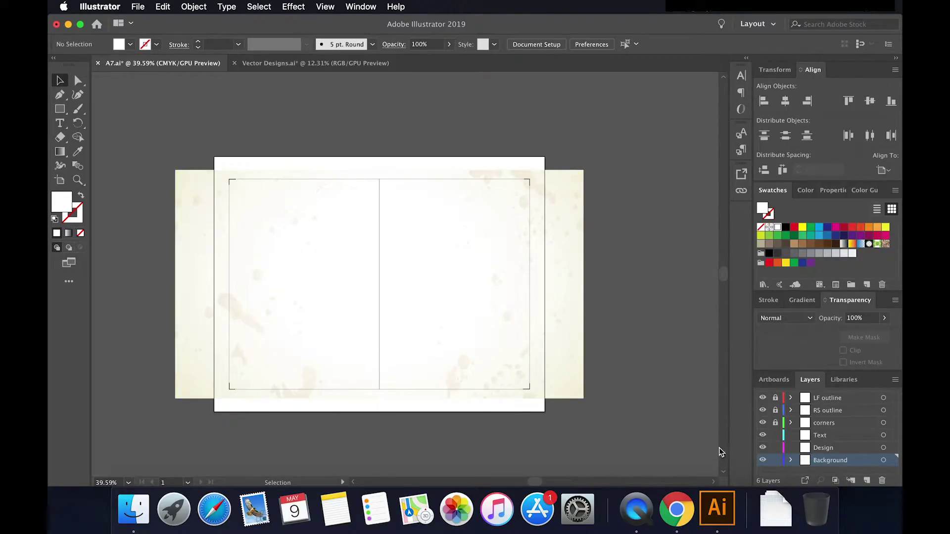
Step: Move the paper artwork to the Text layer and back to the Background layer, and deselect it
left_click(564, 310)
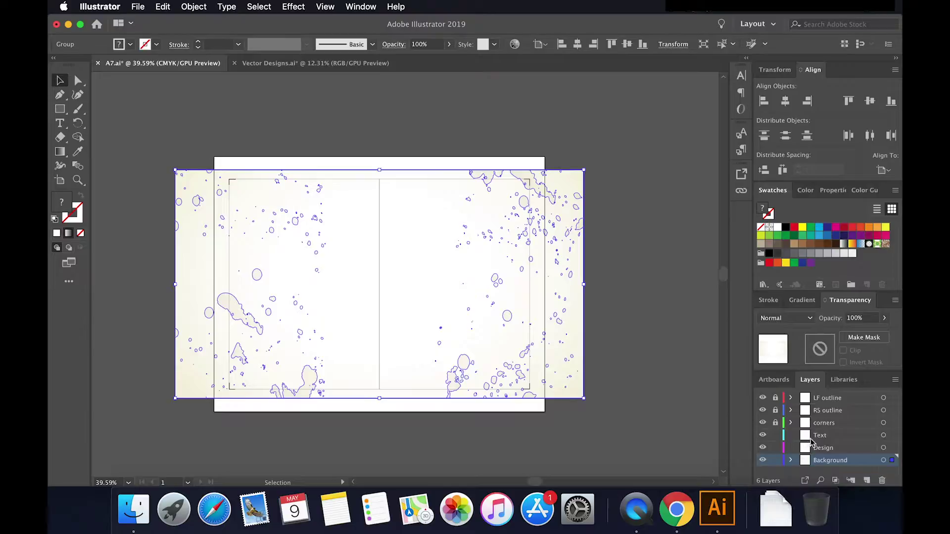
left_click_drag(892, 463, 892, 435)
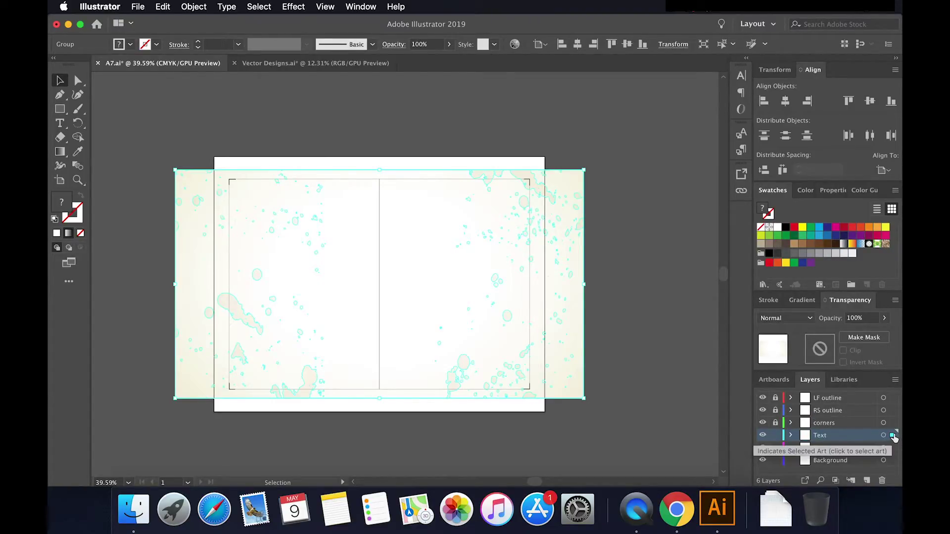
left_click(893, 460, "shift")
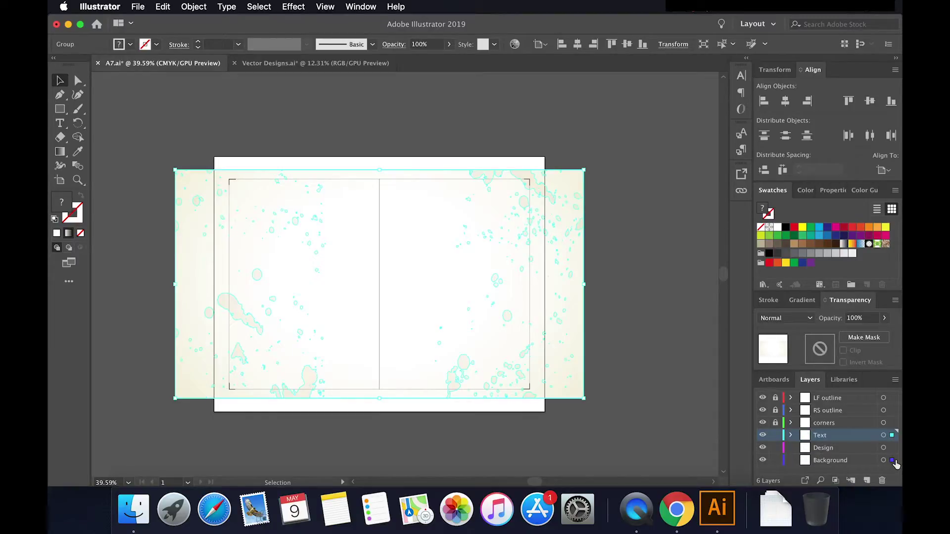
left_click(893, 461)
left_click(674, 401)
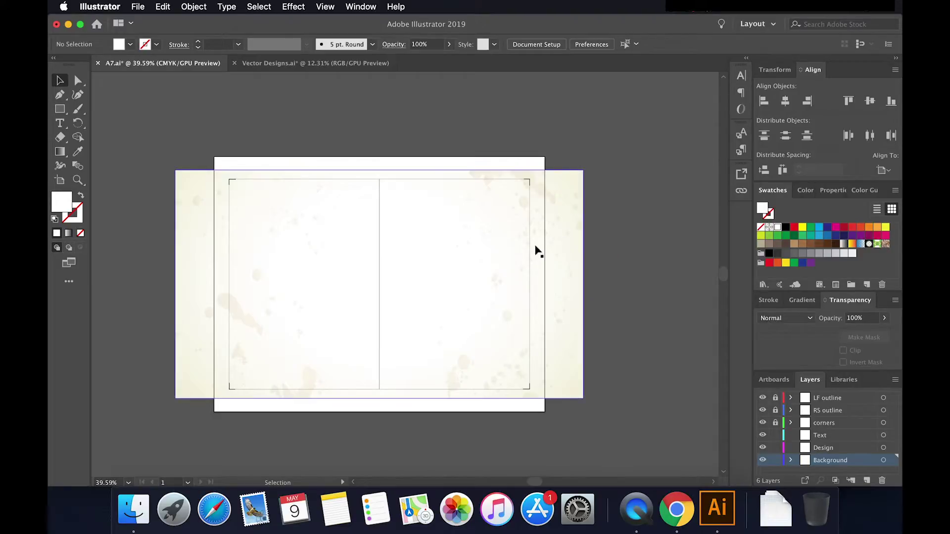
Step: Copy the colourful floral pattern from the Backgrounds row of Vector Designs.ai and paste it into A7.ai on the Background layer
left_click(247, 70)
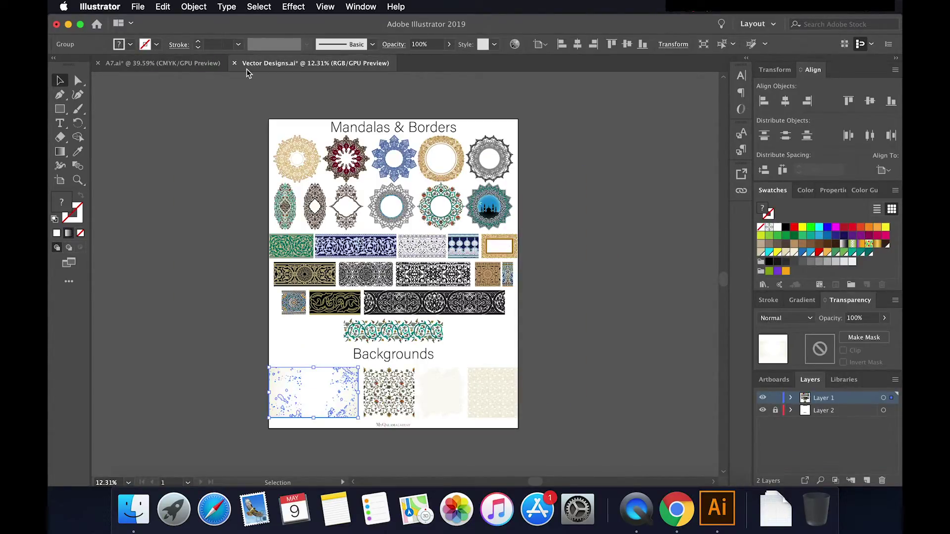
left_click(393, 393)
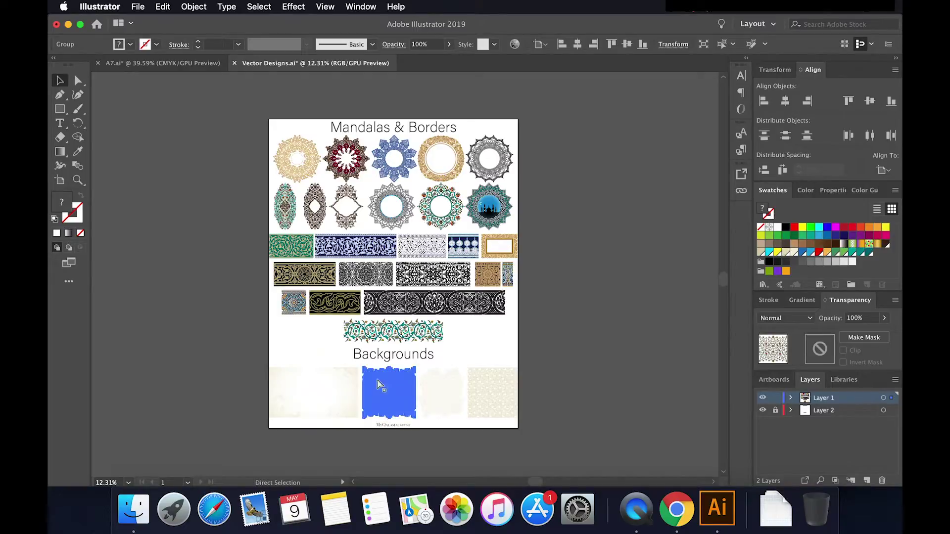
left_click(129, 64)
key("a")
key("v")
key("cmd+v")
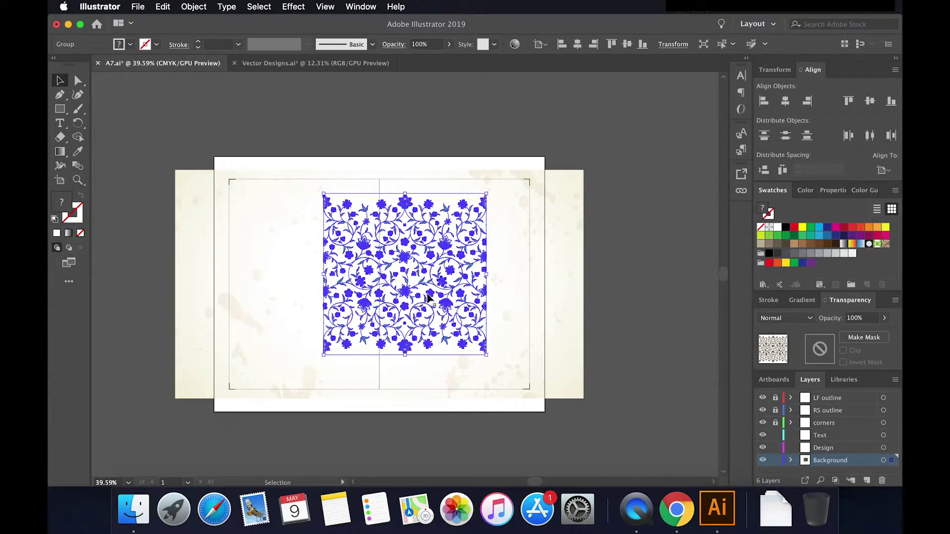
Step: Center the floral pattern vertically toward the card's right half, enlarge it proportionally about its center to about 6.9 × 6.8 in, and deselect it
left_click_drag(427, 298, 457, 312)
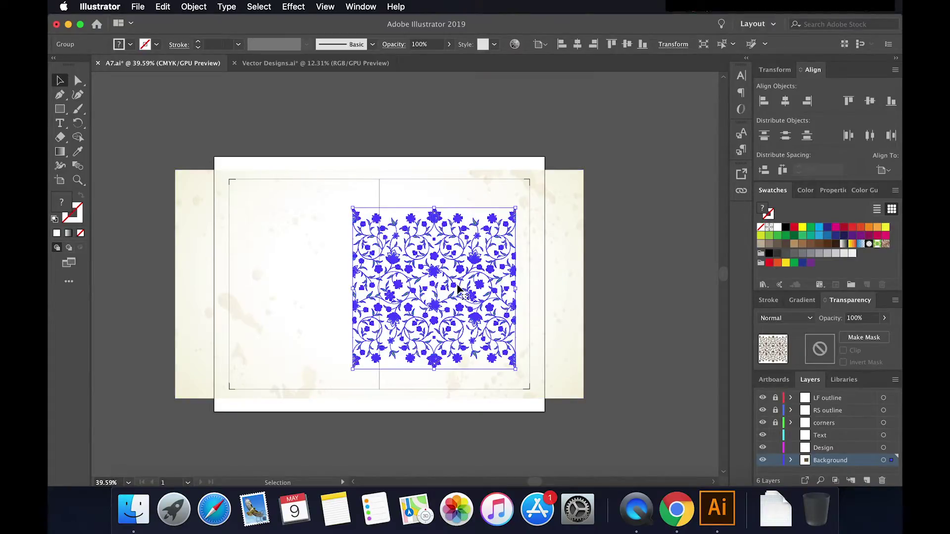
left_click(870, 102)
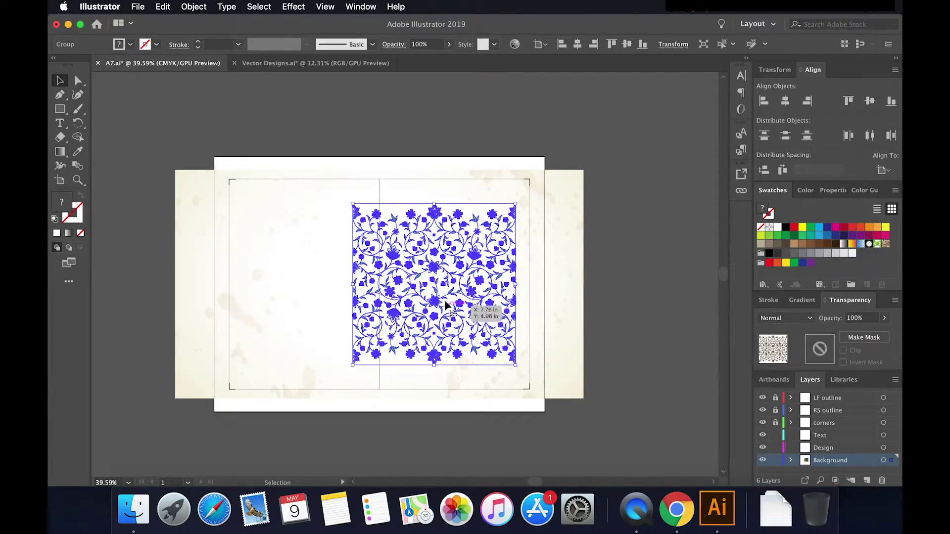
left_click_drag(353, 203, 290, 147)
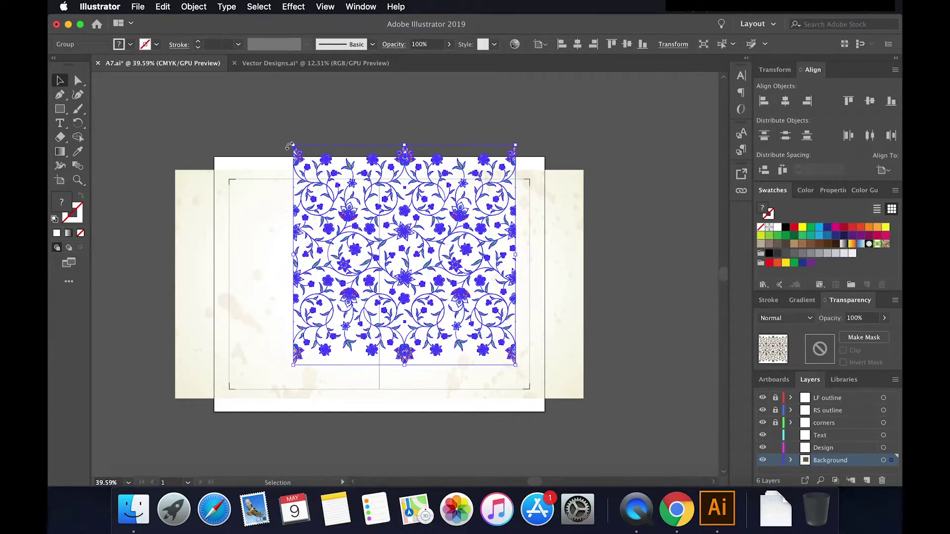
key("cmd+z")
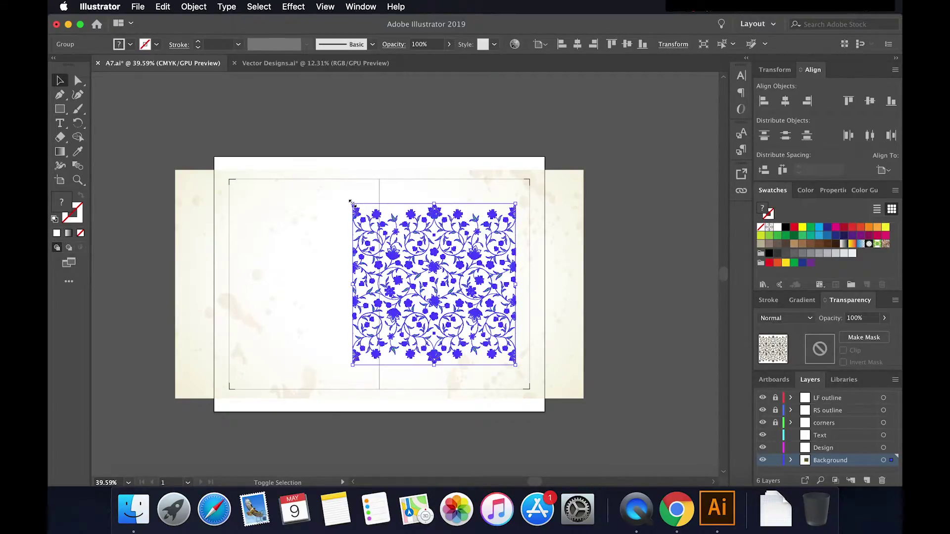
left_click_drag(350, 202, 329, 181)
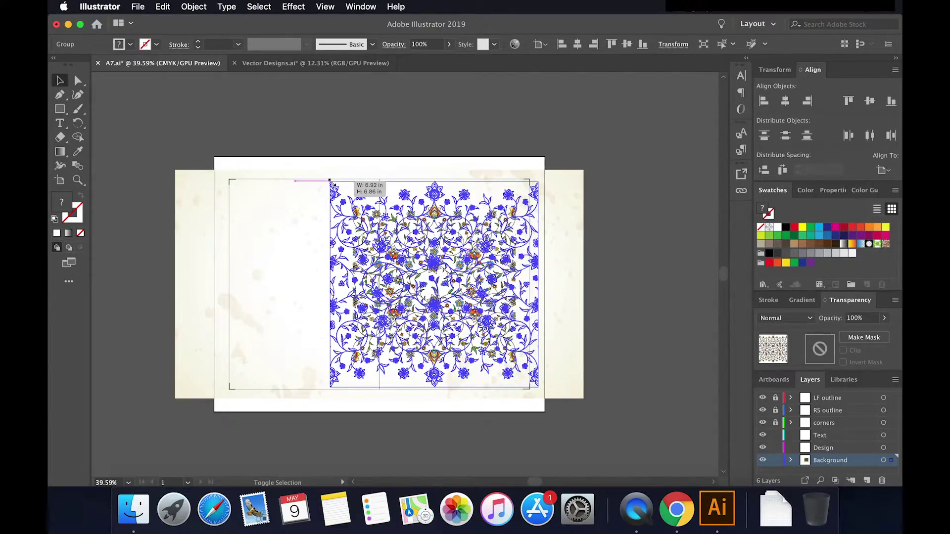
left_click_drag(330, 182, 330, 182)
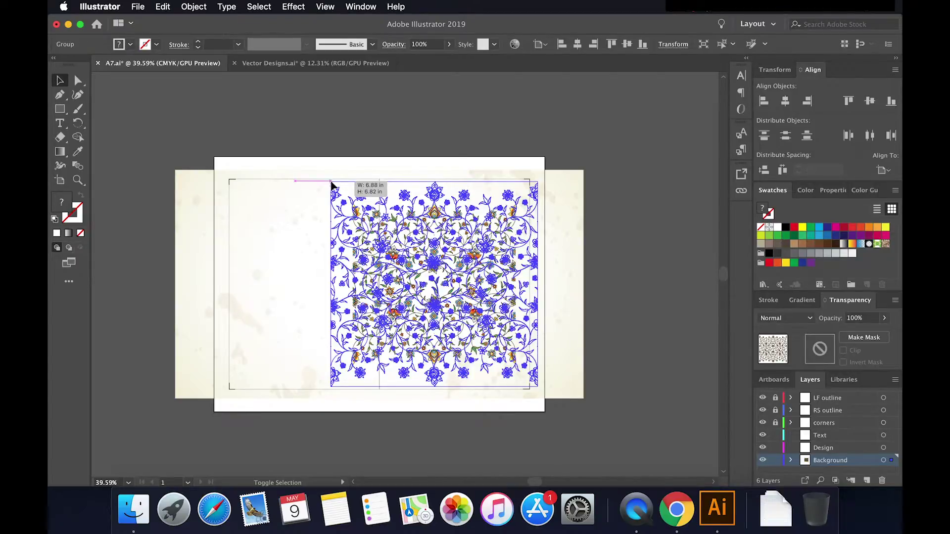
left_click_drag(332, 183, 331, 182)
left_click(325, 131)
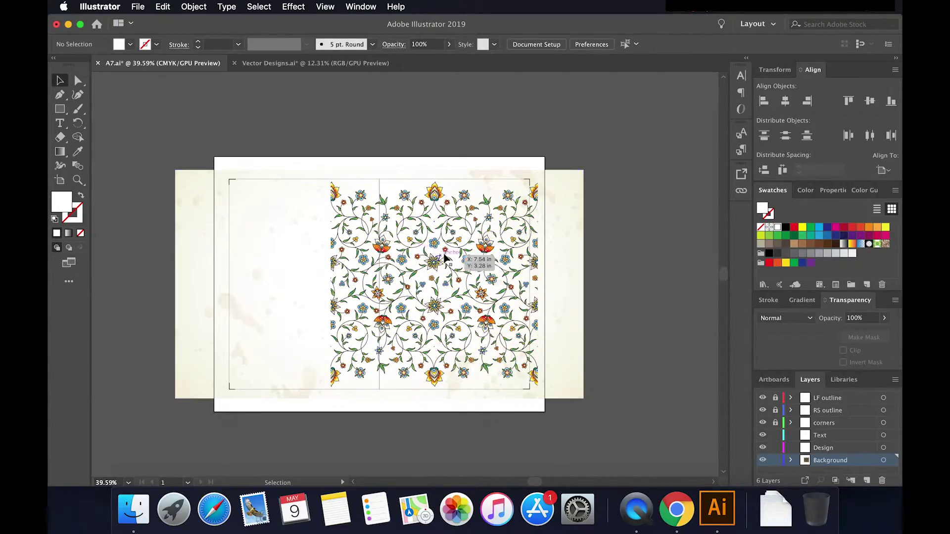
Step: Move the floral pattern horizontally past the card's right edge and place a duplicate of it level on its left side
scroll(443, 258, "up", 5)
scroll(443, 258, "down", 2)
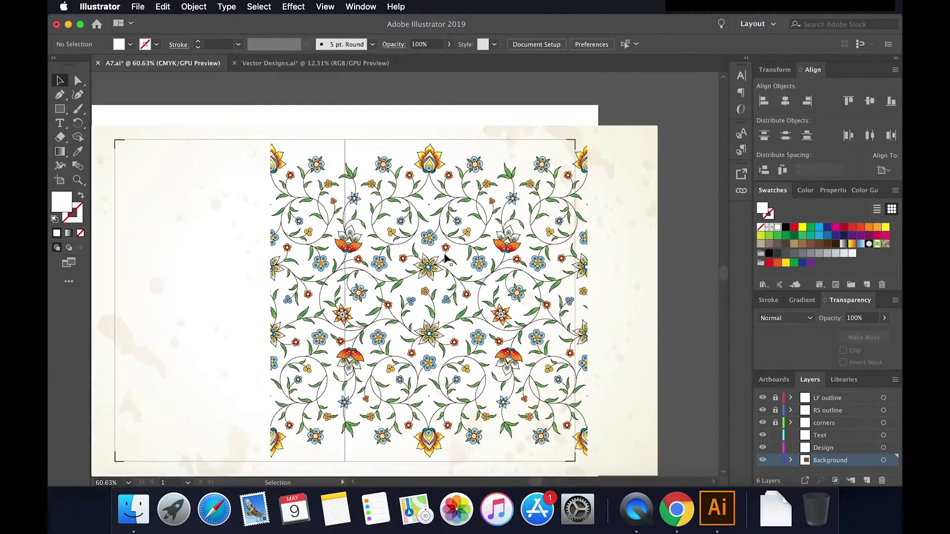
scroll(443, 257, "down", 2)
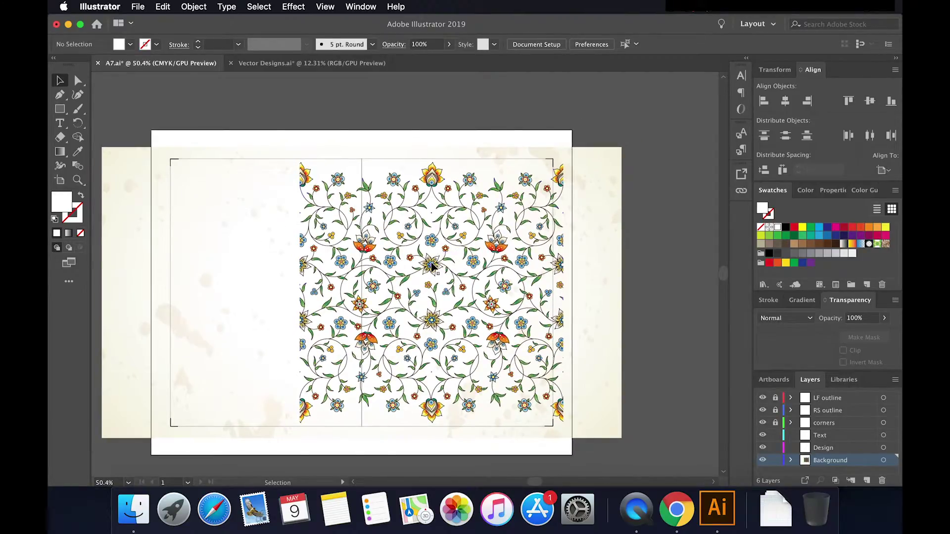
left_click(430, 264)
left_click_drag(430, 265, 523, 267)
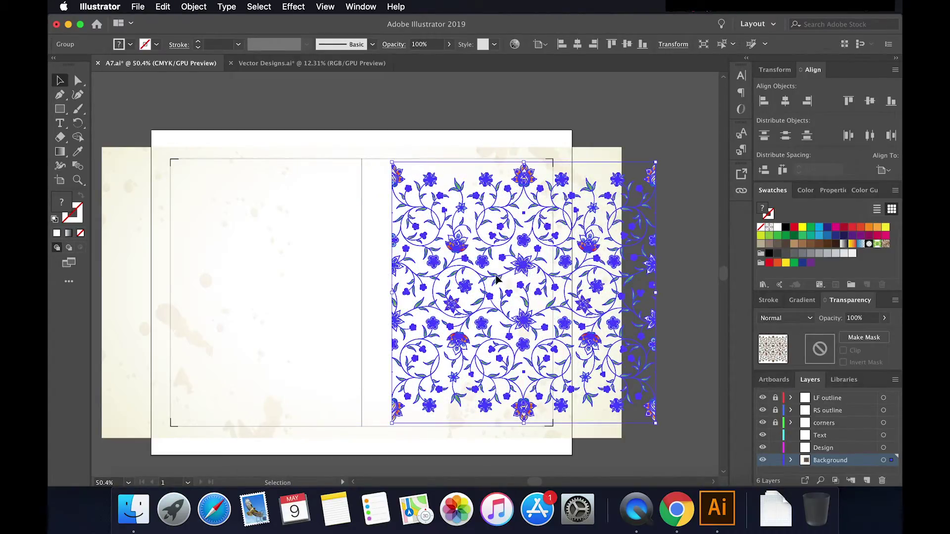
scroll(497, 279, "down", 3)
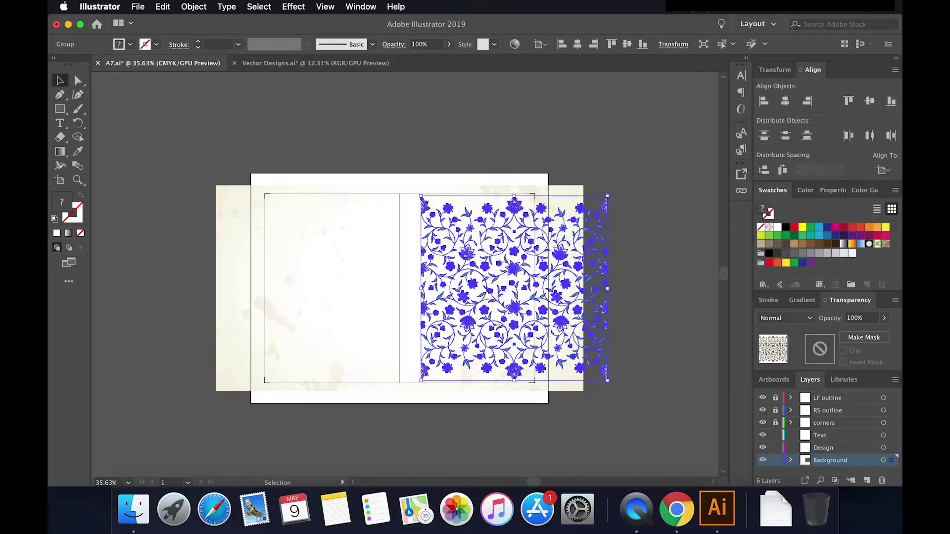
left_click_drag(458, 257, 280, 286)
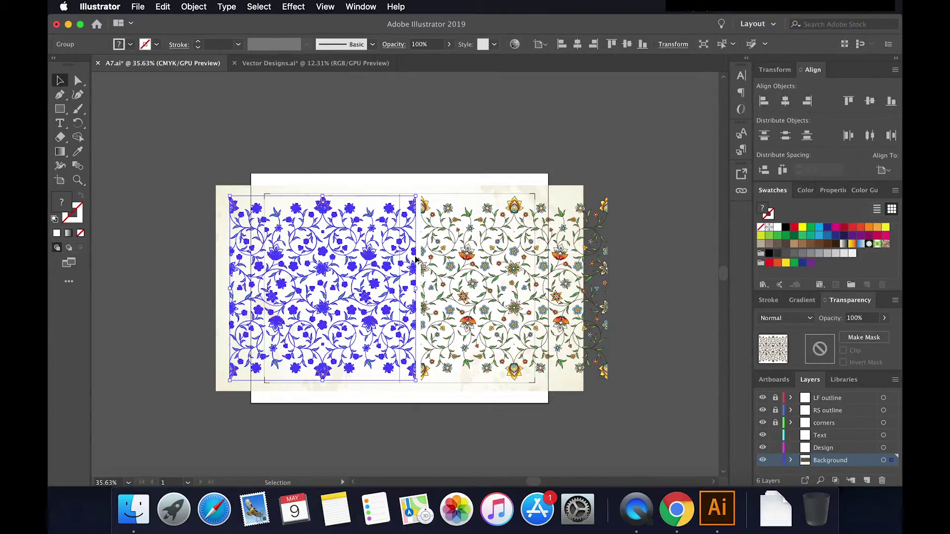
Step: Shift the left floral copy right until its edge meets the original and the halved flowers join seamlessly
scroll(417, 257, "up", 3)
scroll(417, 258, "up", 2)
scroll(414, 249, "up", 2)
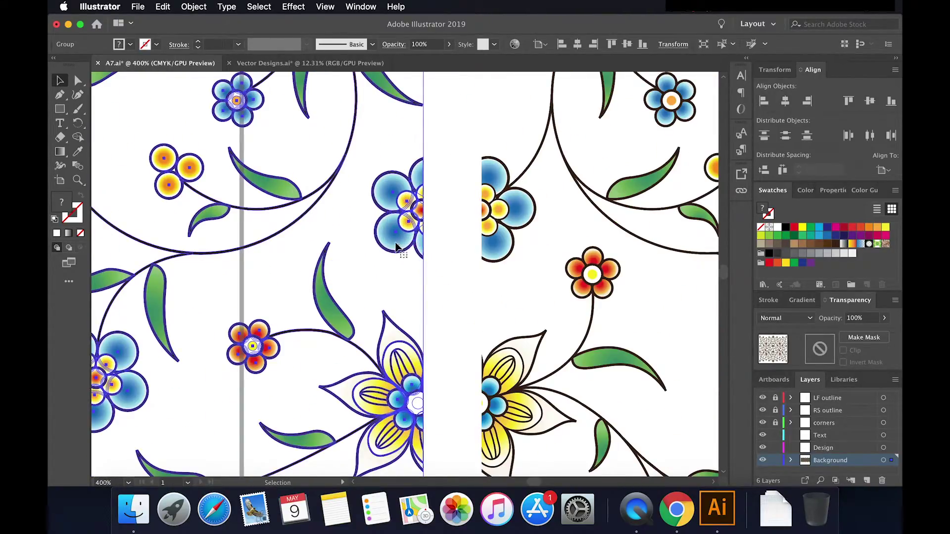
left_click_drag(395, 242, 453, 250)
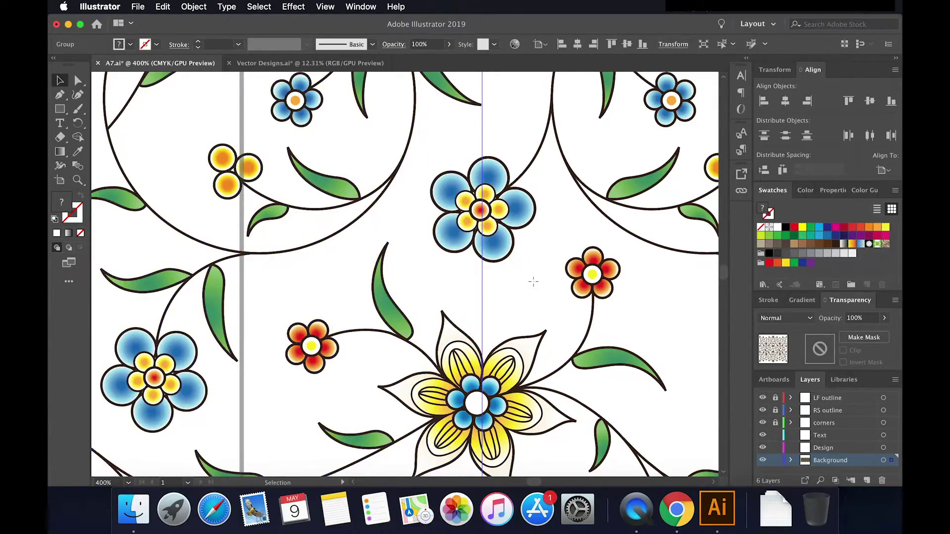
Step: Group the two adjoining floral pattern pieces together, and deselect them
scroll(516, 313, "down", 10)
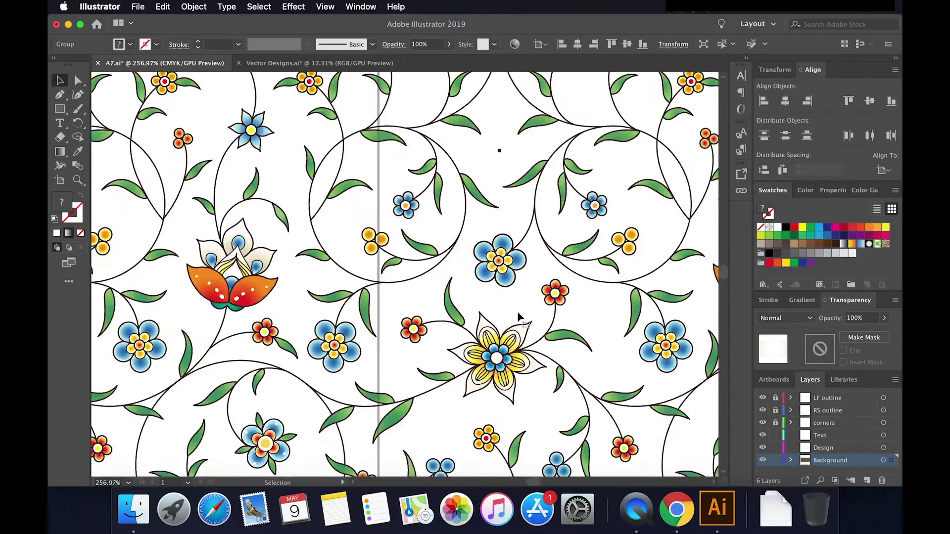
scroll(518, 315, "down", 5)
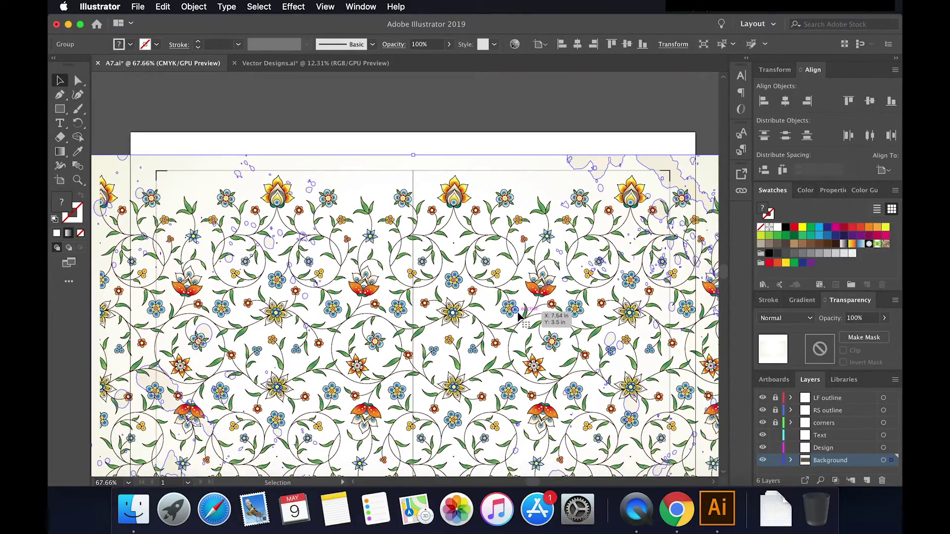
scroll(518, 315, "up", 2)
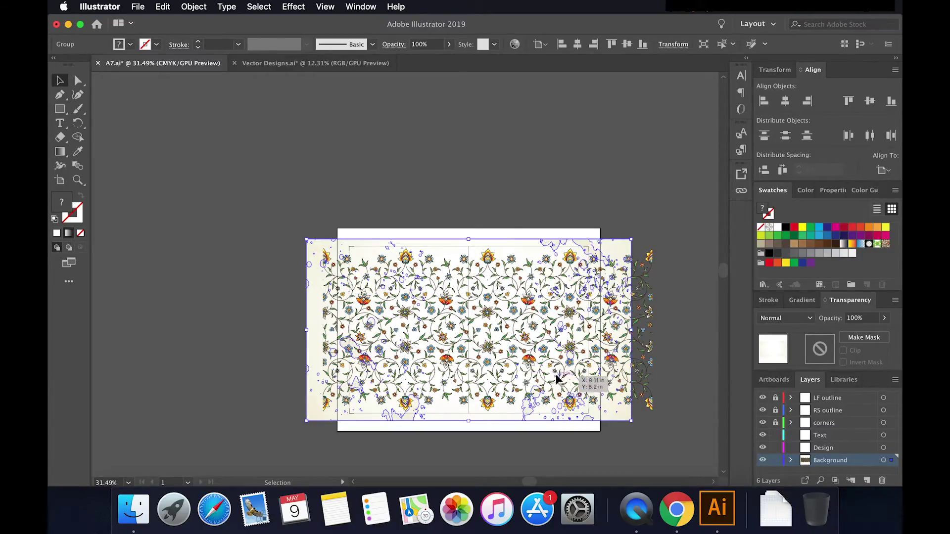
scroll(653, 381, "up", 1)
scroll(653, 382, "up", 1)
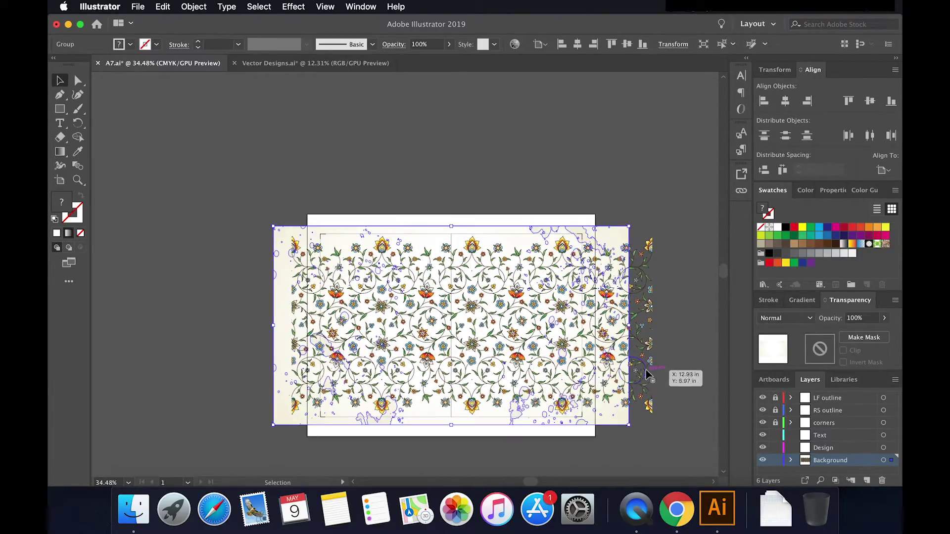
left_click(651, 348)
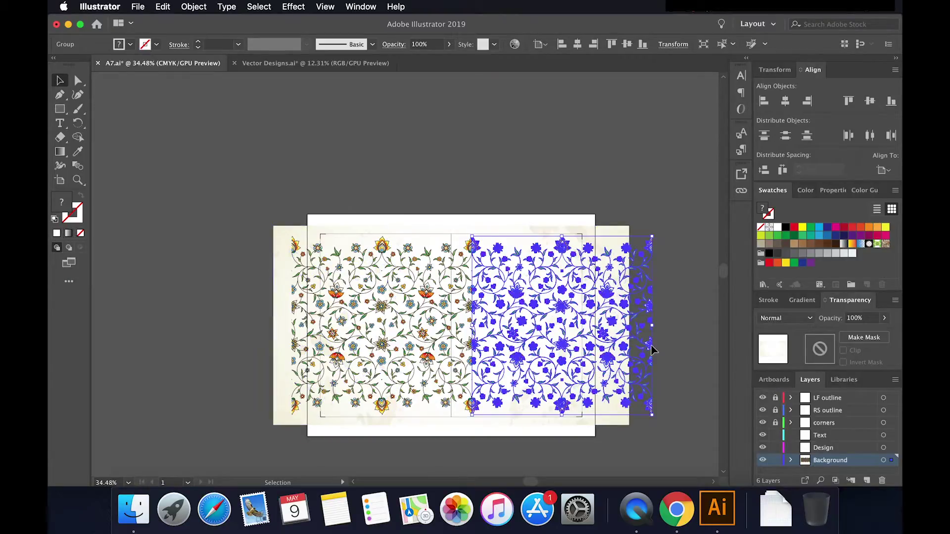
left_click(428, 297, "shift")
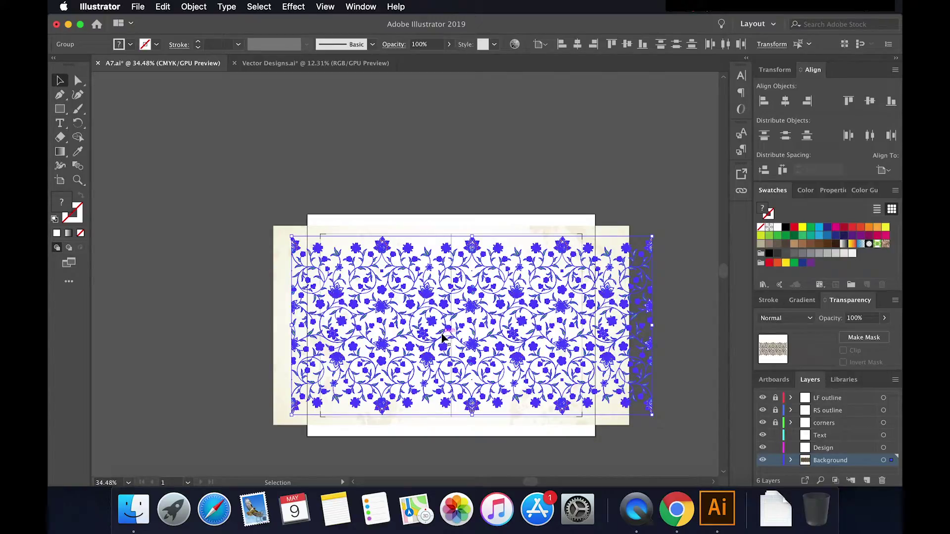
key("super")
key("super+g")
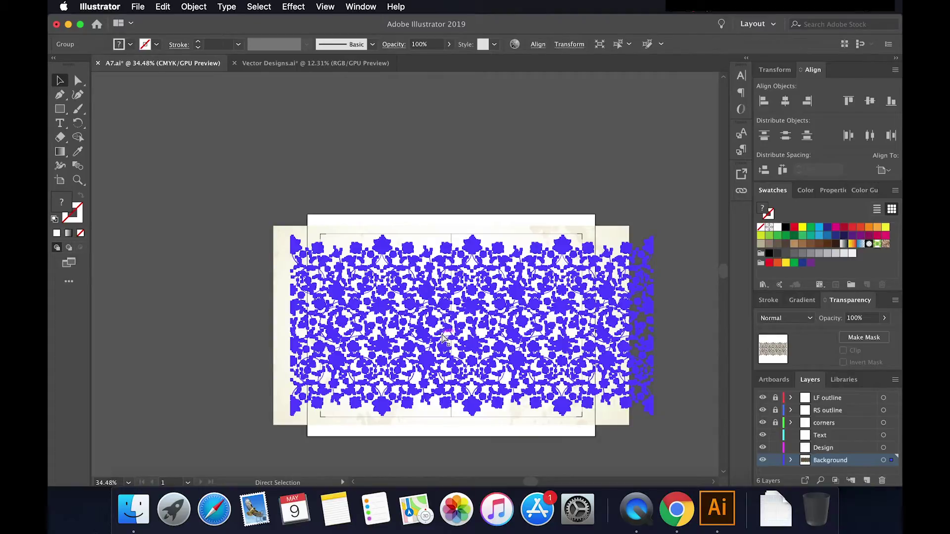
left_click(482, 189)
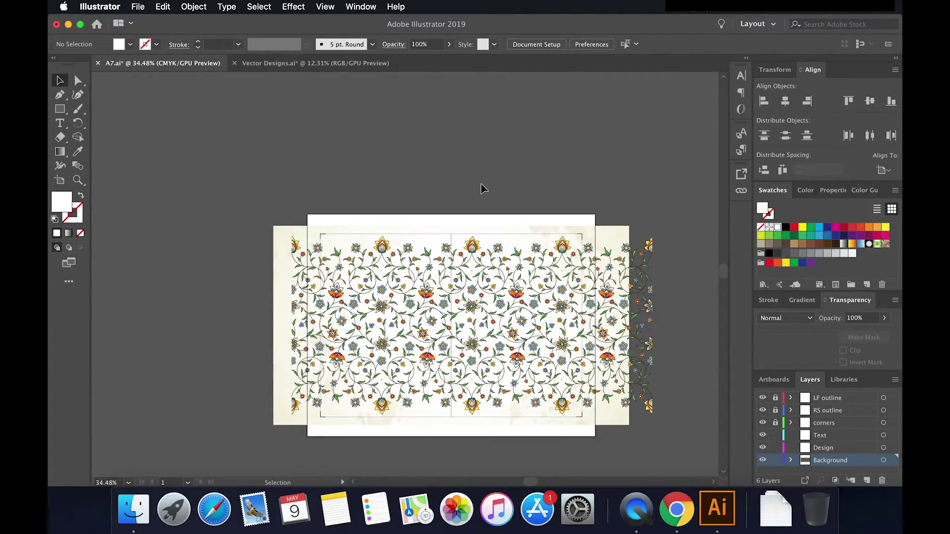
Step: Ungroup the combined floral pattern, select its halves separately, group them again, and deselect them
left_click(382, 248)
left_click(382, 250)
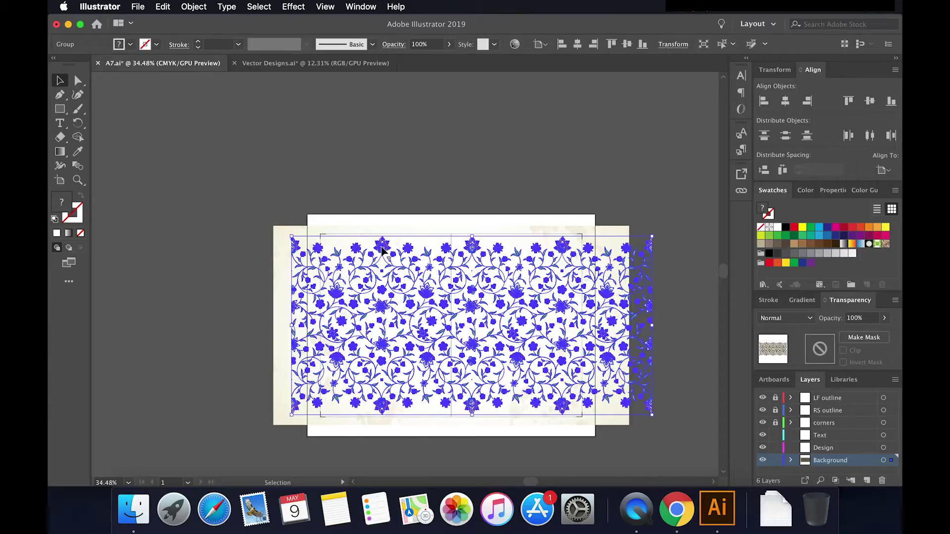
key("super")
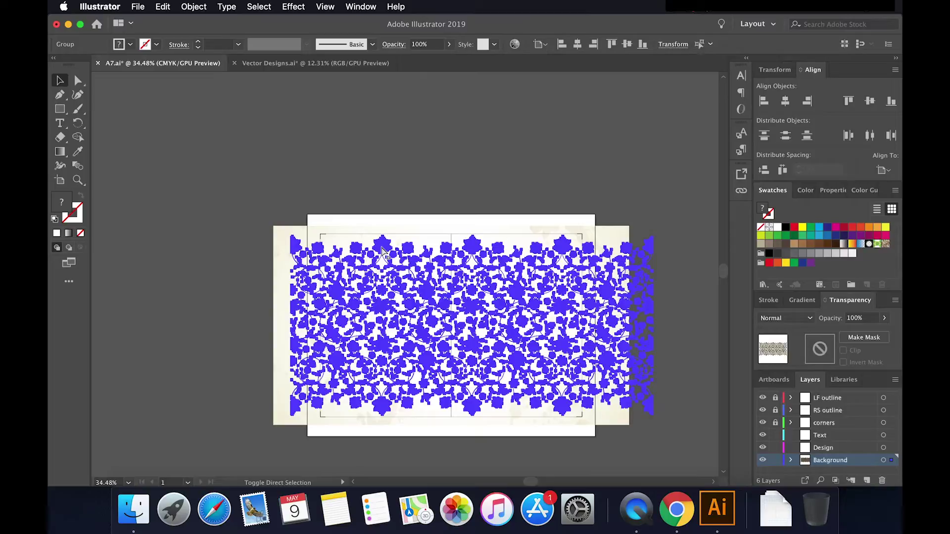
left_click(401, 208)
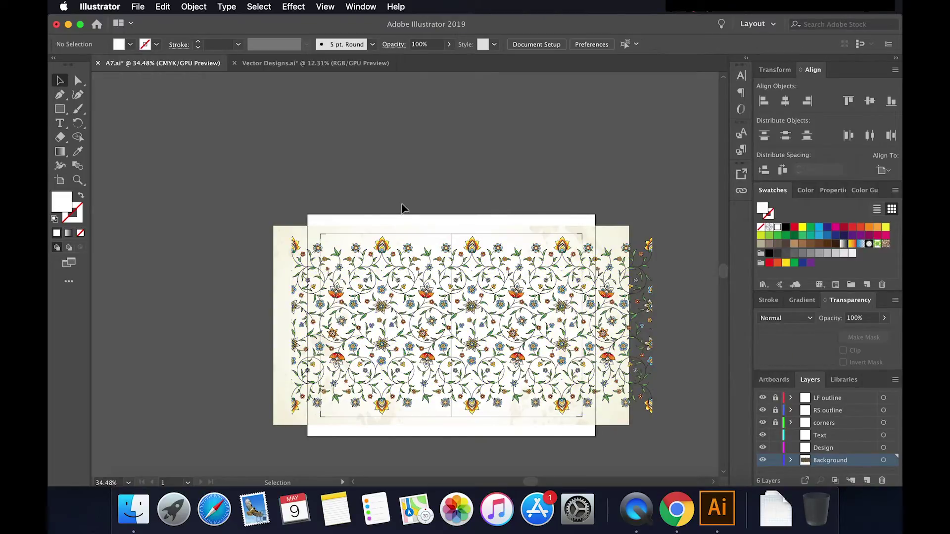
left_click(387, 250)
left_click(575, 246)
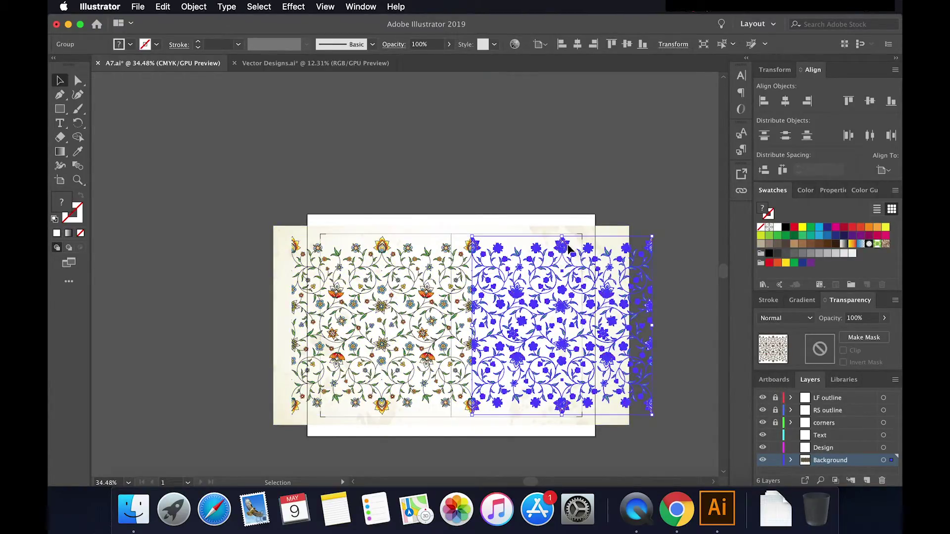
left_click(448, 179)
left_click(423, 246)
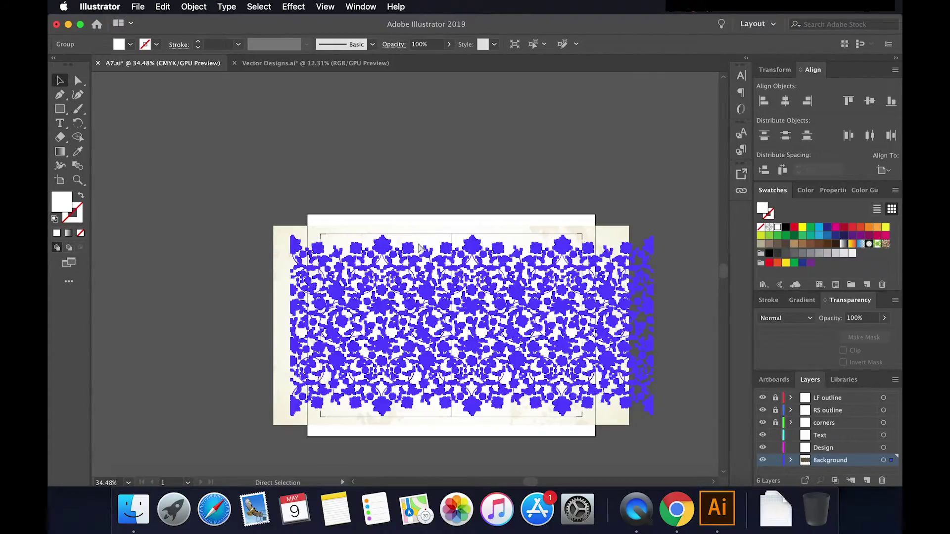
left_click(544, 162)
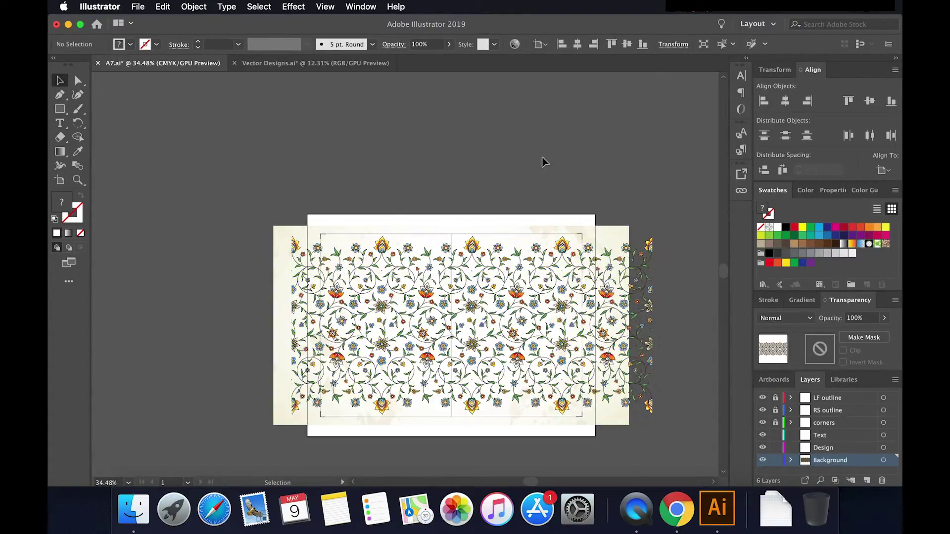
Step: Center the grouped floral pattern horizontally on the artboard, and deselect it
left_click(390, 250)
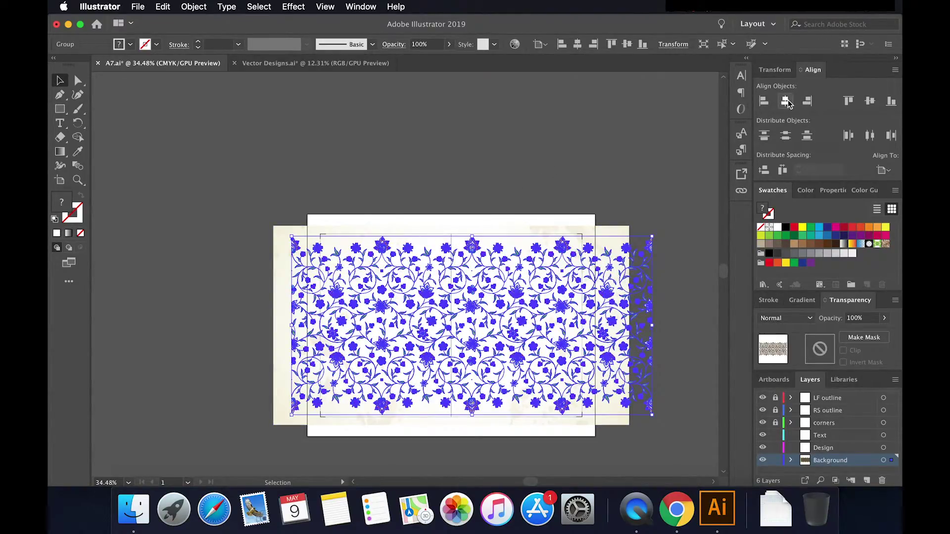
left_click(787, 101)
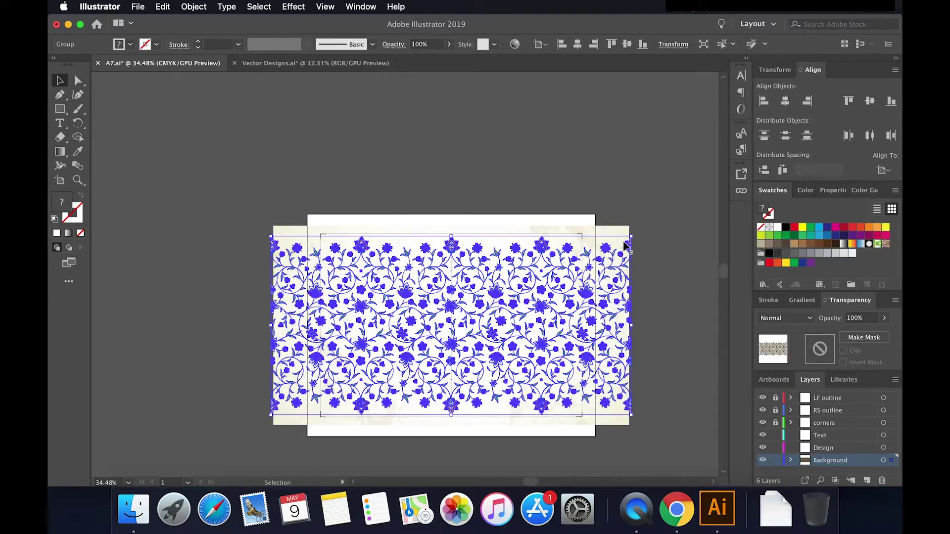
left_click(661, 279)
Step: Lower the grouped floral pattern's opacity to 26%, and deselect it
scroll(539, 302, "up", 1)
scroll(539, 302, "up", 8)
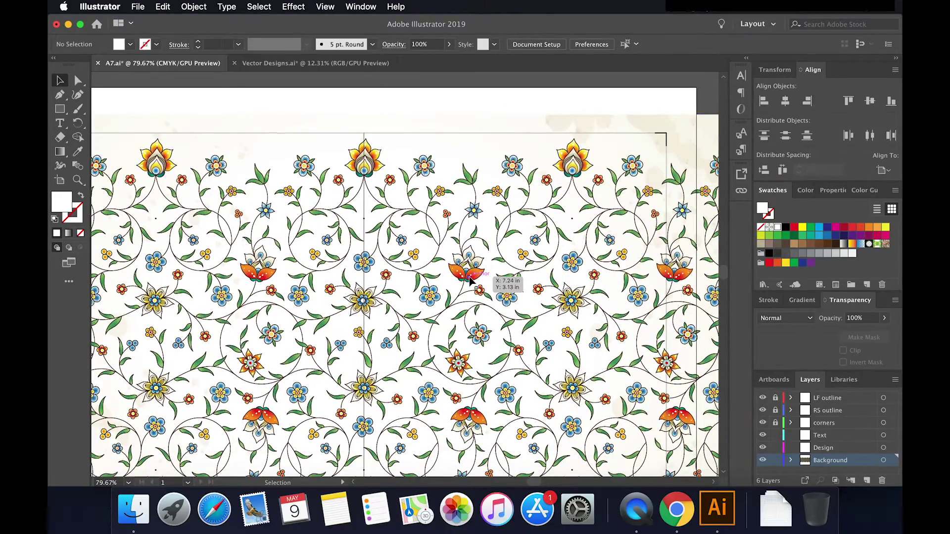
left_click(502, 278)
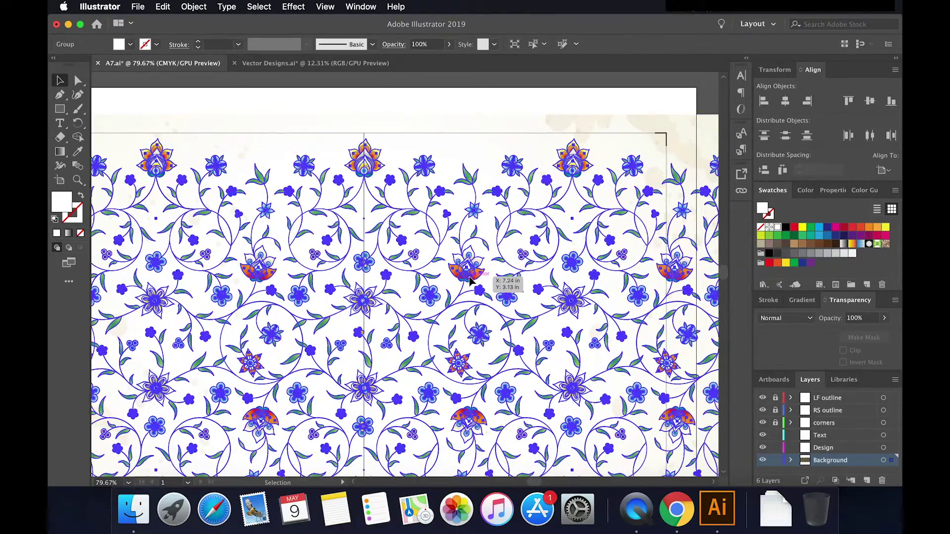
left_click(884, 318)
left_click_drag(883, 337, 852, 342)
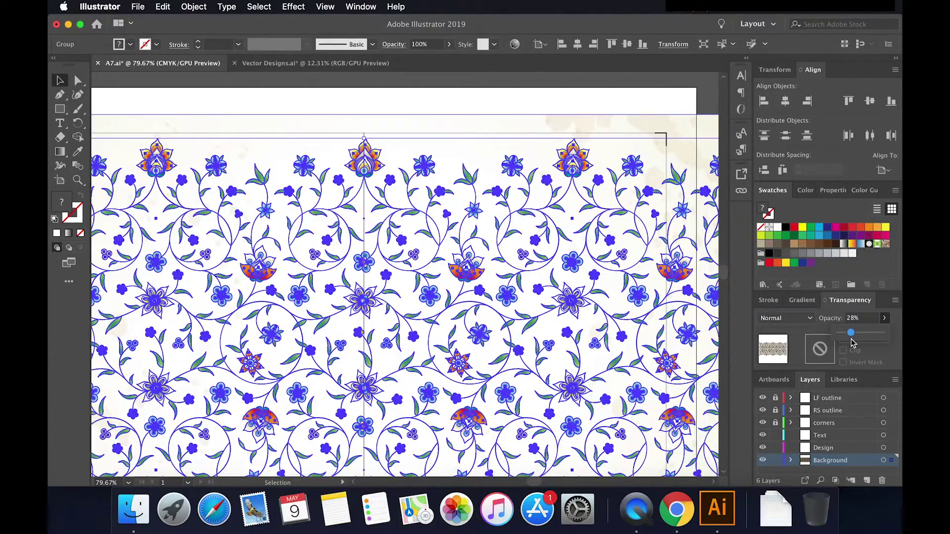
left_click_drag(852, 339, 851, 341)
left_click(614, 93)
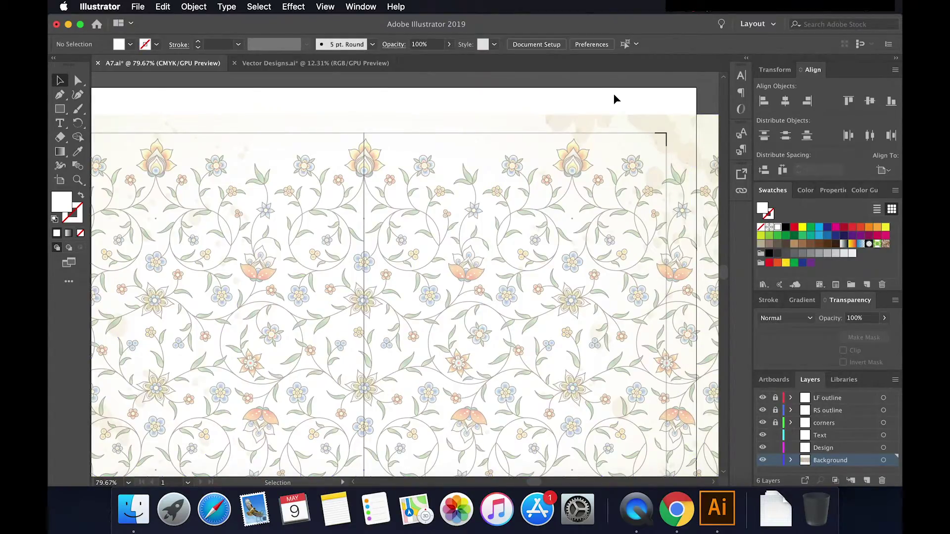
Step: Fade the grouped floral pattern slightly below 26% opacity, deselect it, and lock the Background layer
scroll(614, 93, "down", 5)
scroll(613, 99, "up", 4)
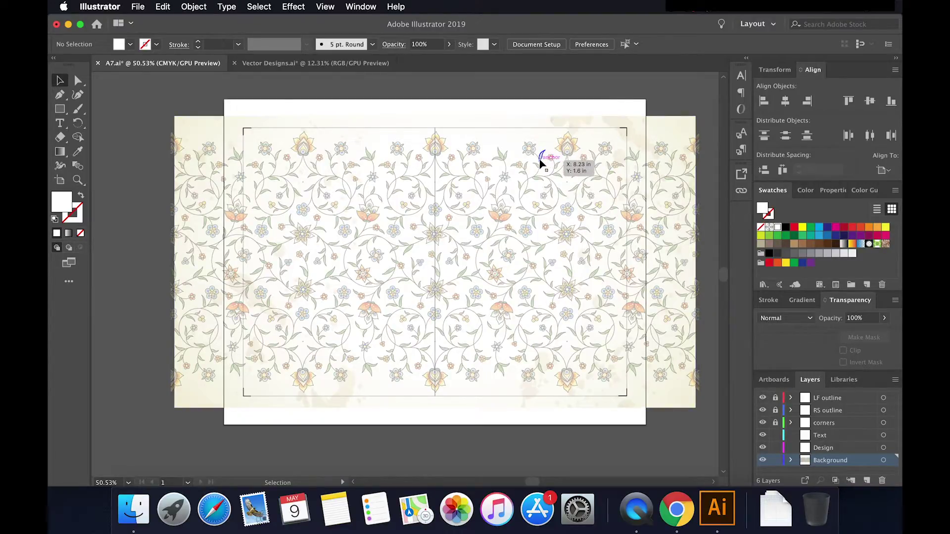
left_click(661, 154)
left_click(885, 318)
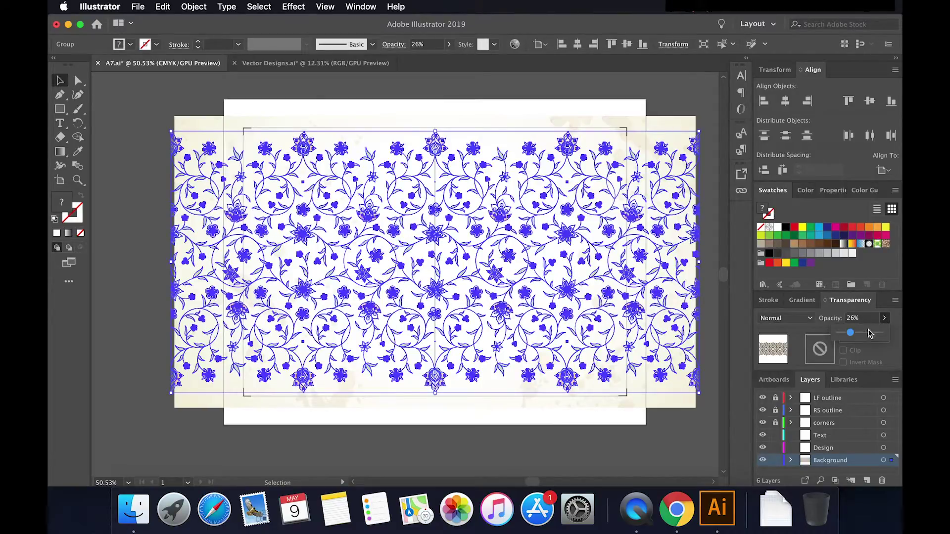
left_click_drag(870, 333, 847, 336)
left_click(709, 414)
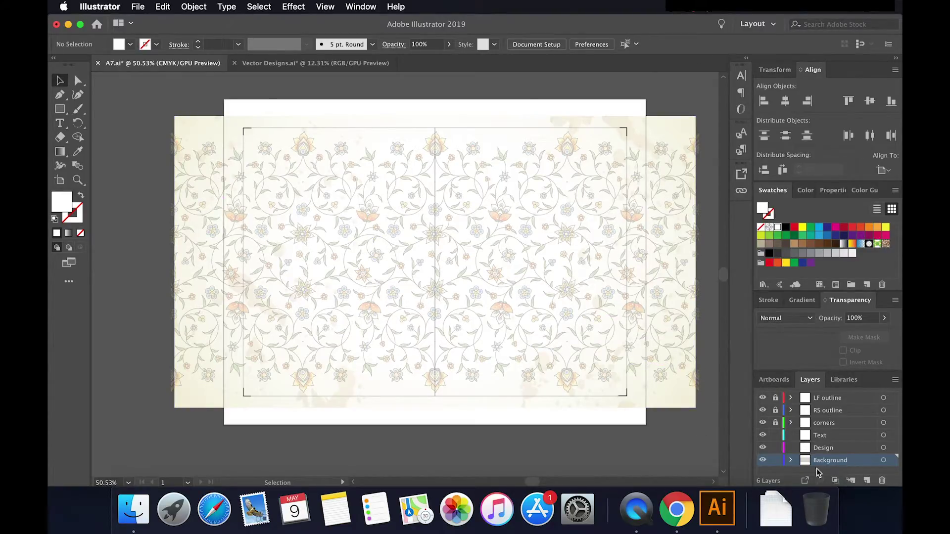
left_click(775, 461)
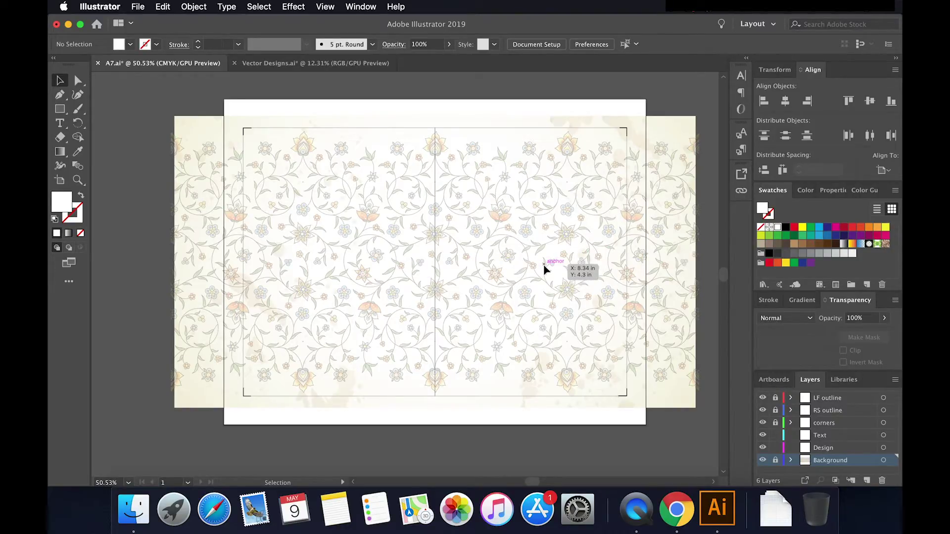
Step: Copy the round teal mandala with orange flowers from Vector Designs.ai, and return to A7.ai
left_click(272, 67)
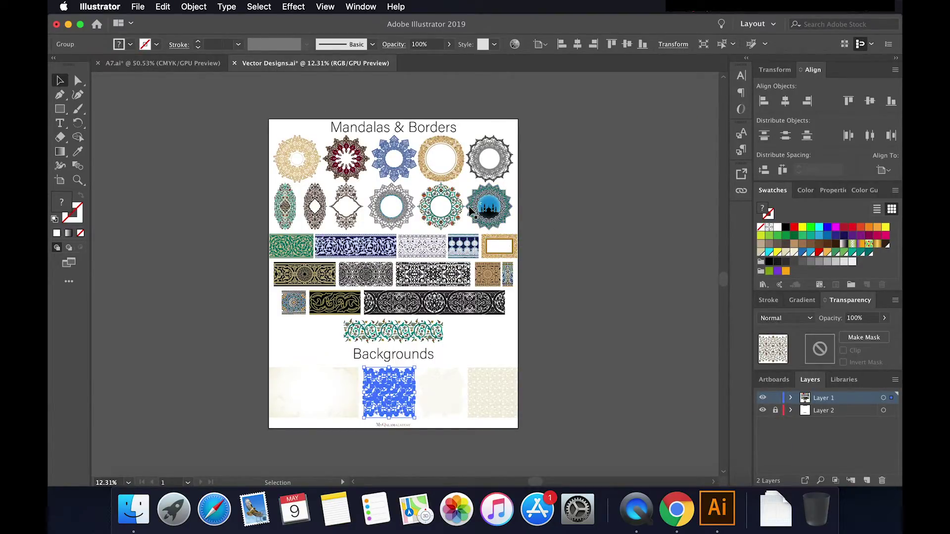
scroll(470, 210, "up", 5)
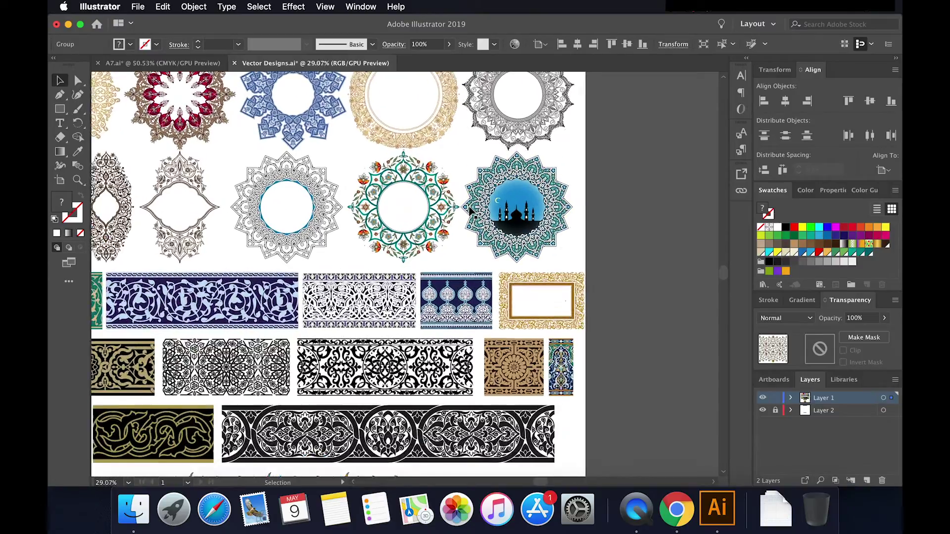
scroll(470, 211, "left", 5)
scroll(471, 211, "up", 2)
scroll(469, 206, "up", 4)
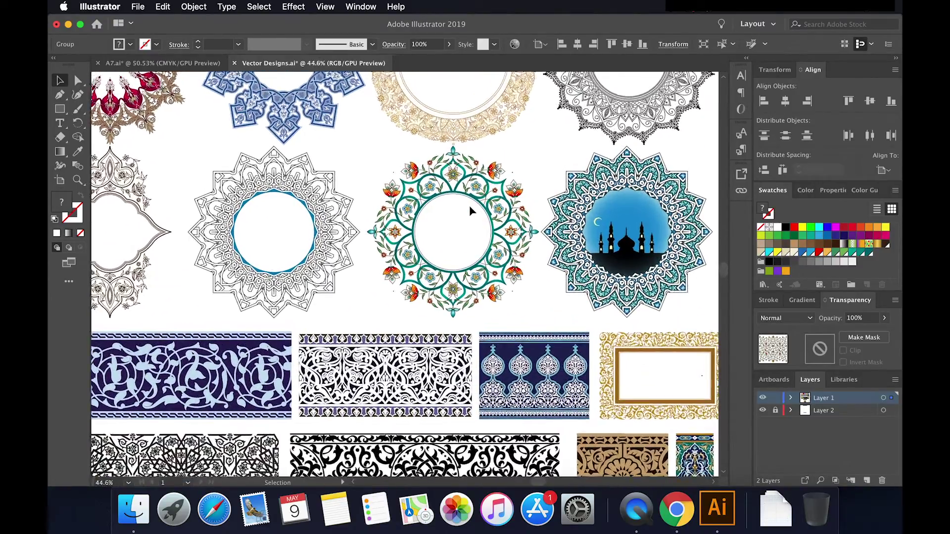
scroll(469, 206, "up", 1)
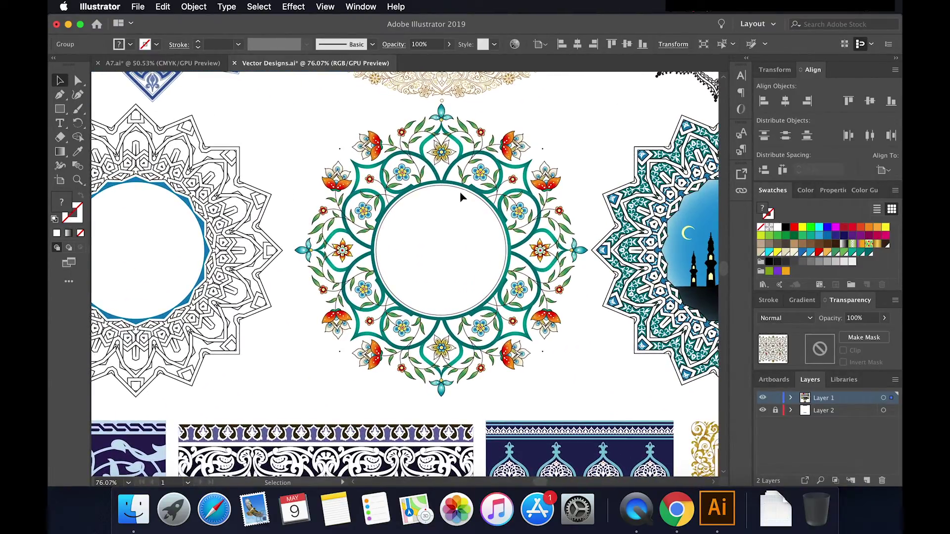
left_click(451, 188)
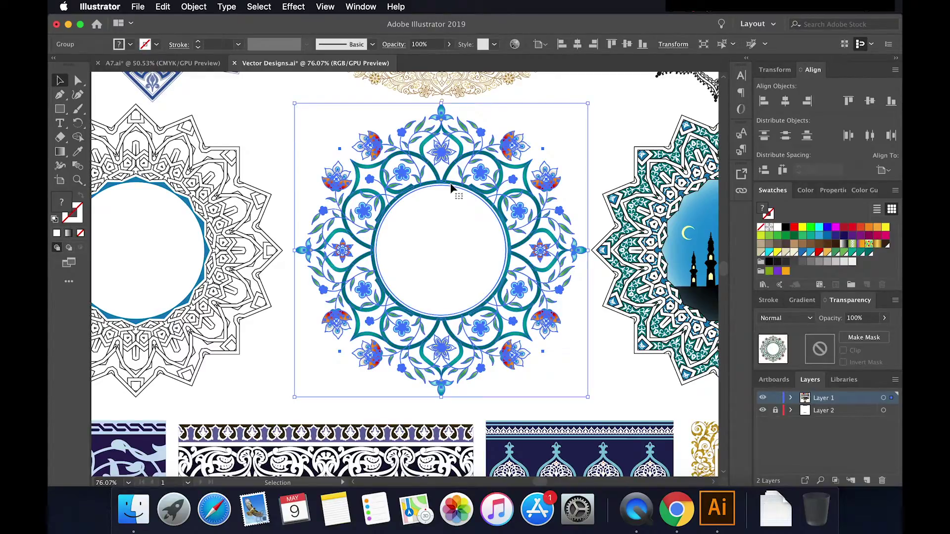
scroll(361, 171, "down", 2)
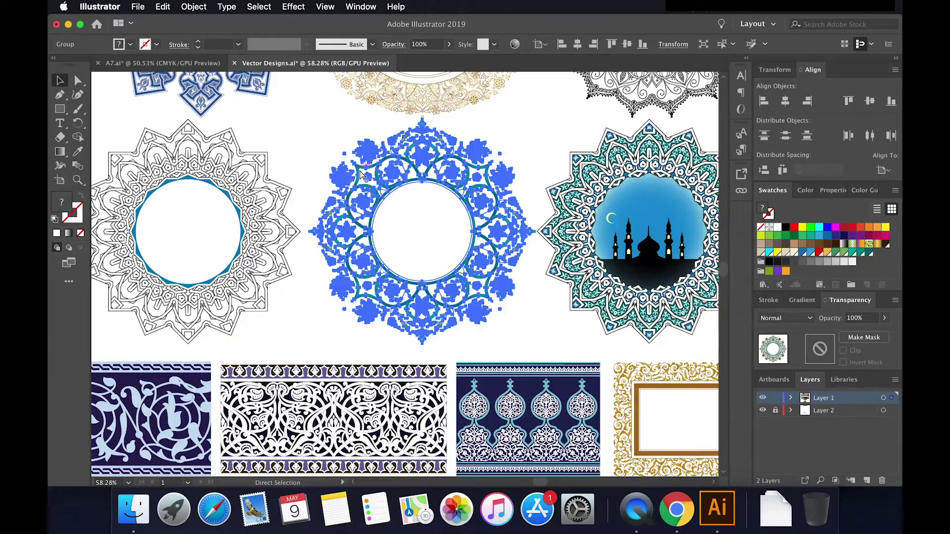
left_click(181, 63)
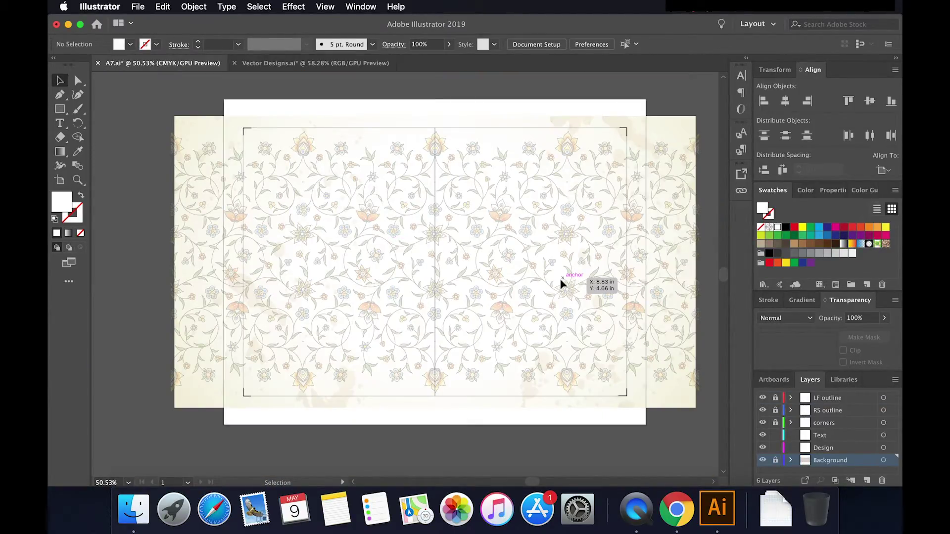
key("a")
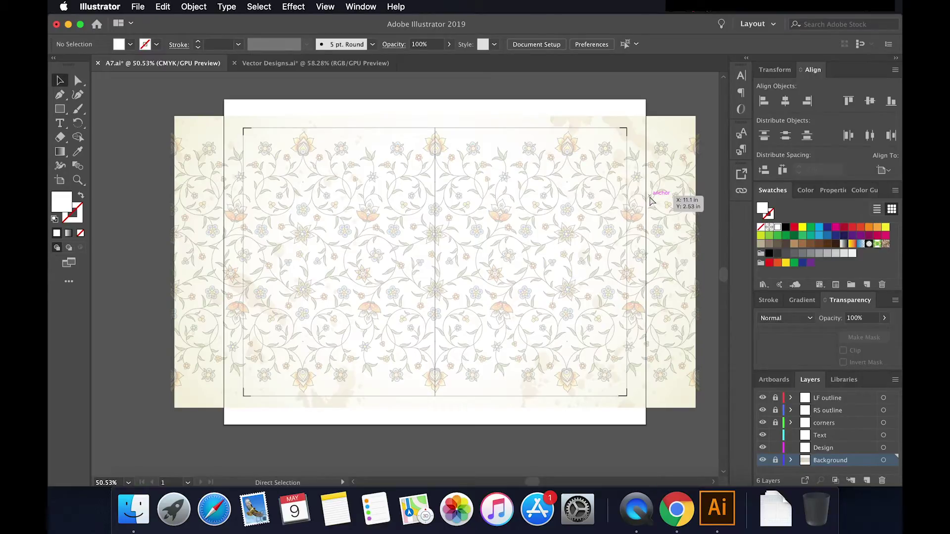
key("super+v")
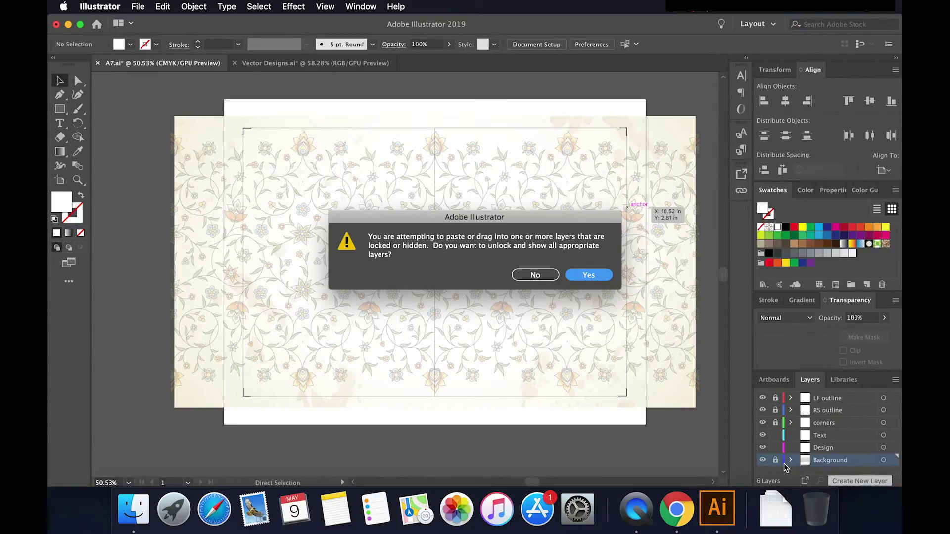
left_click(541, 277)
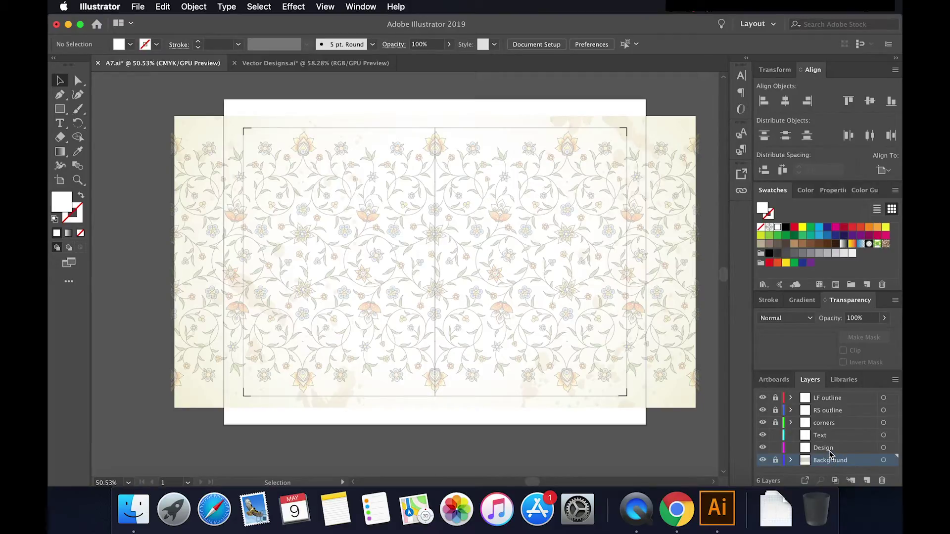
Step: Paste the copied mandala onto the Design layer, and move it onto the right half of the card
left_click(853, 452)
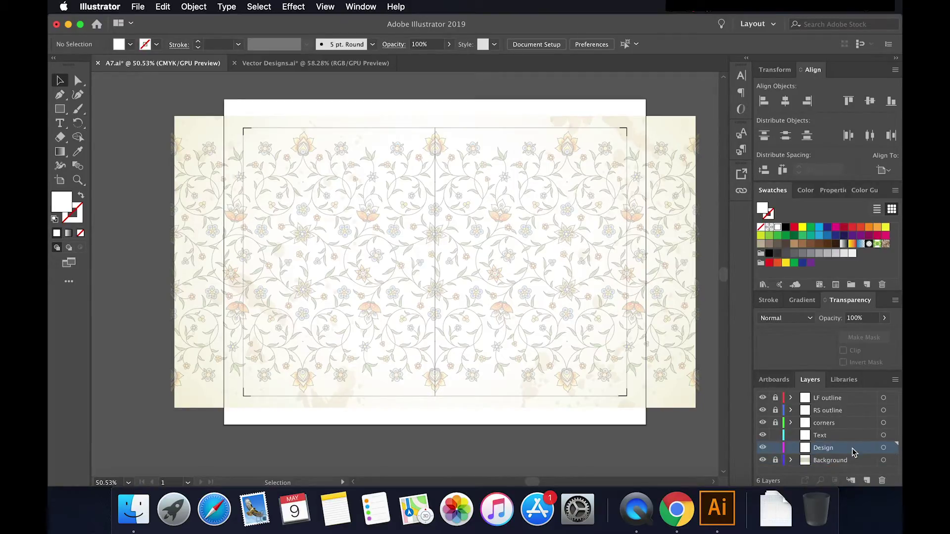
key("a")
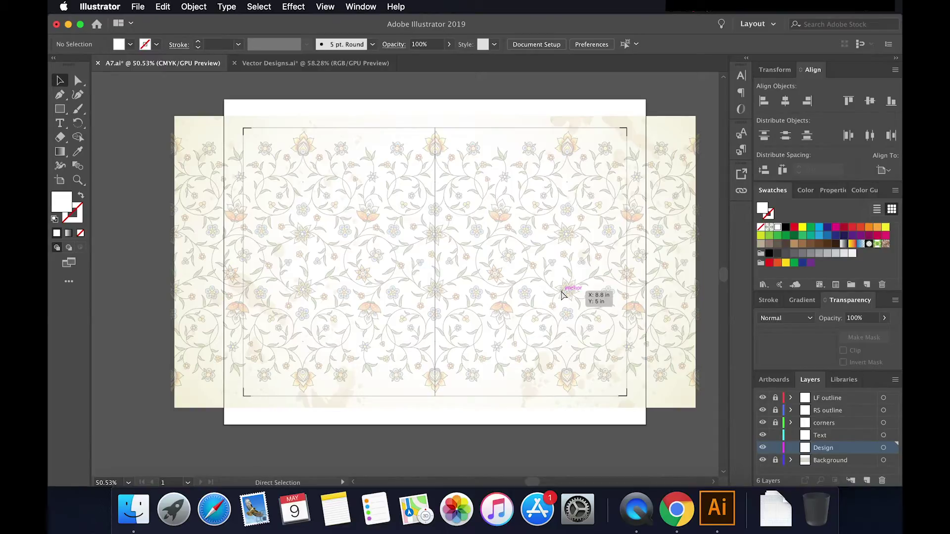
key("super+v")
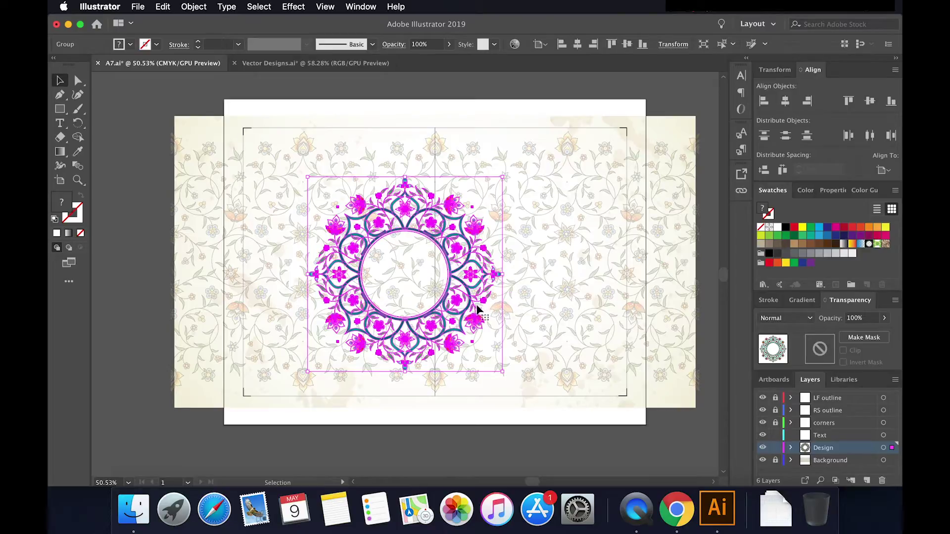
left_click_drag(458, 305, 582, 284)
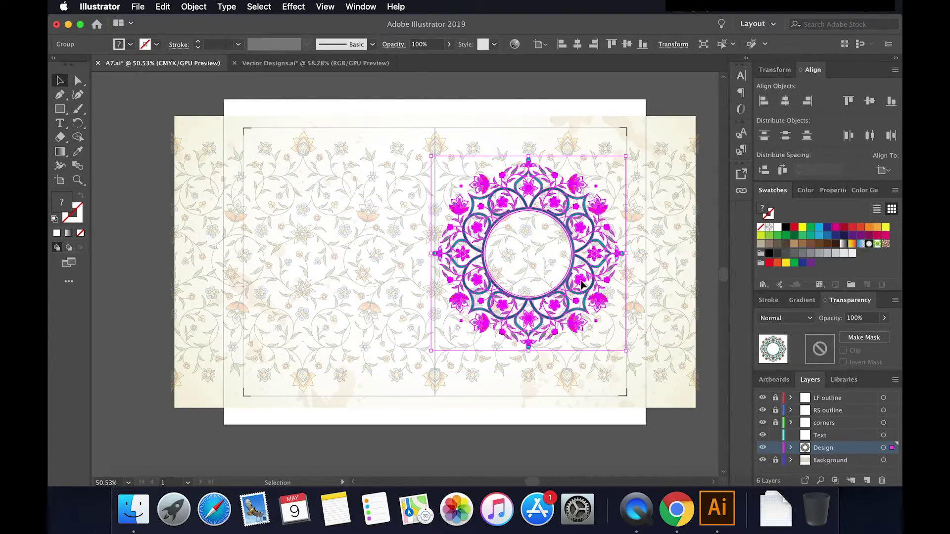
Step: Scale the mandala down proportionally within the right card half, center it vertically on the artboard, and deselect it
scroll(648, 306, "up", 2)
scroll(649, 309, "up", 1)
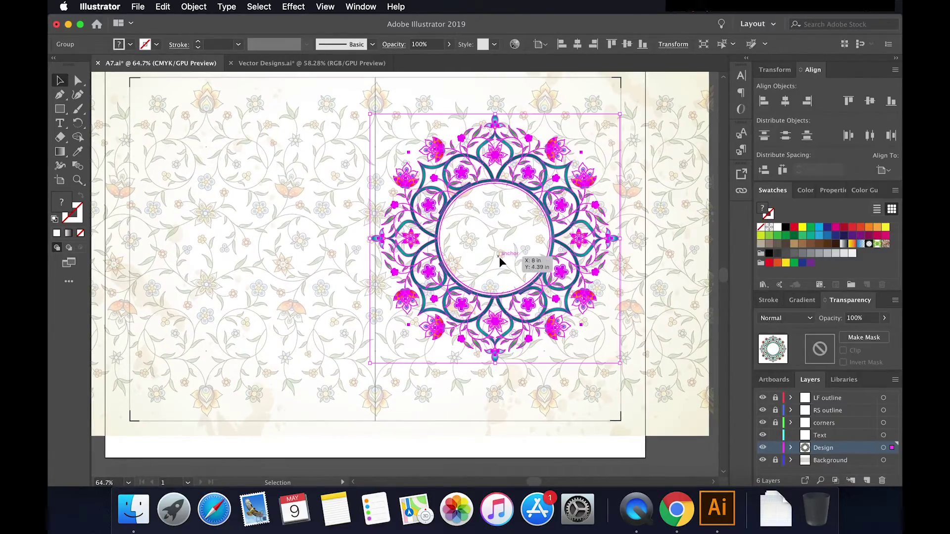
left_click_drag(370, 115, 396, 142)
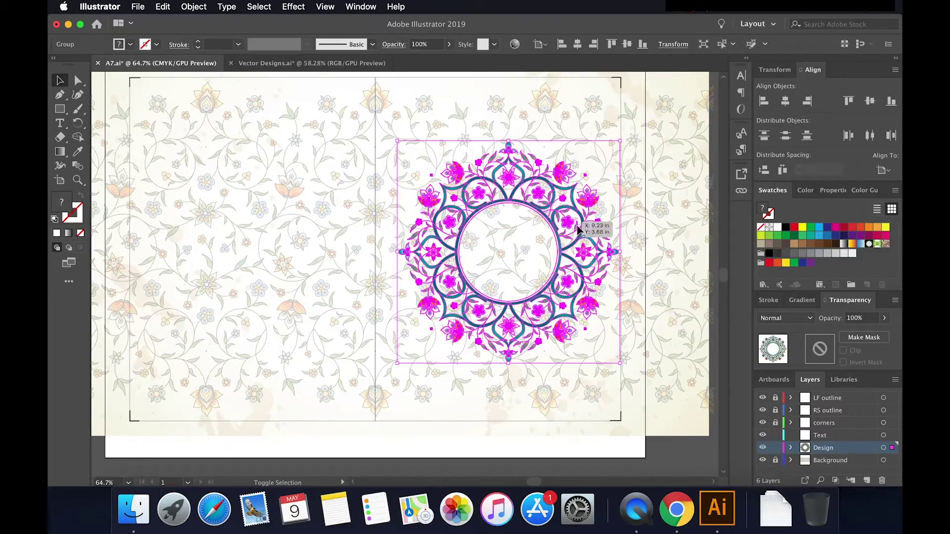
scroll(663, 252, "up", 2)
scroll(663, 252, "right", 2)
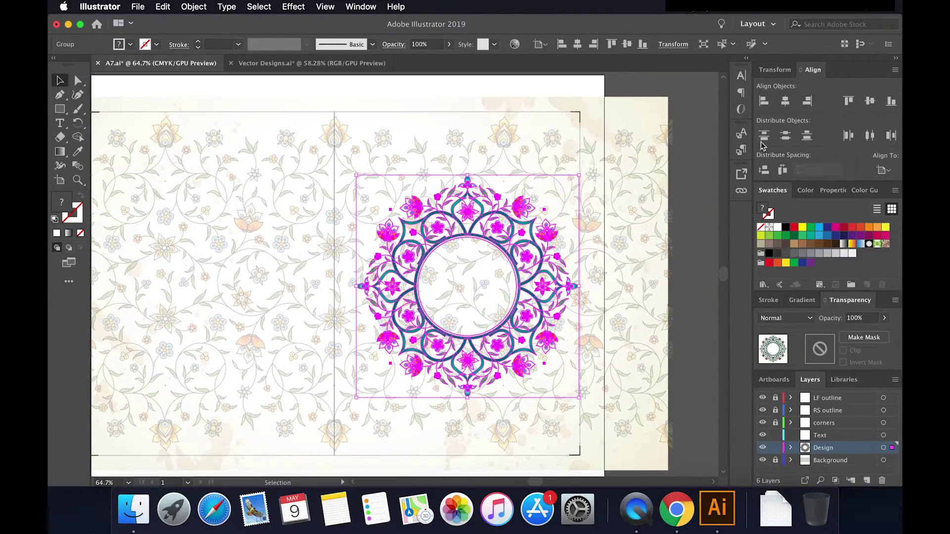
left_click(872, 104)
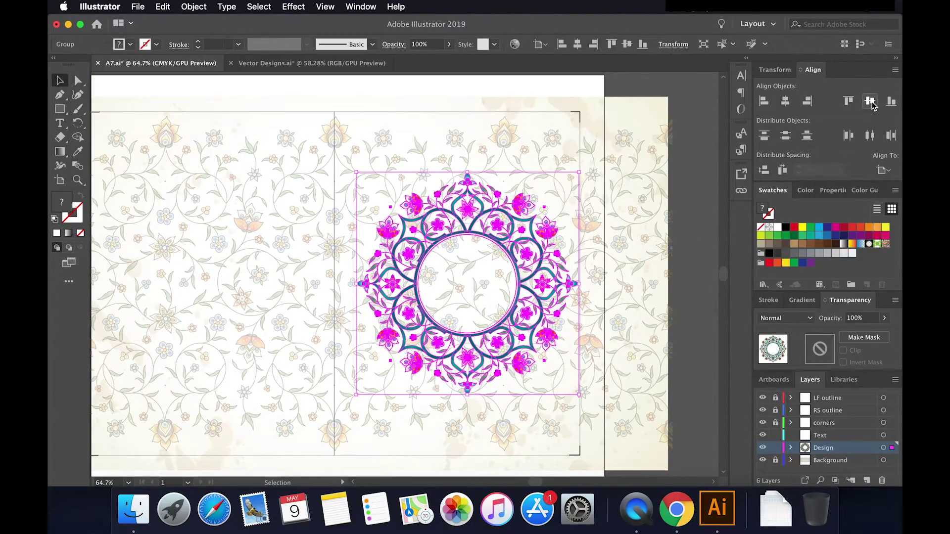
left_click(565, 82)
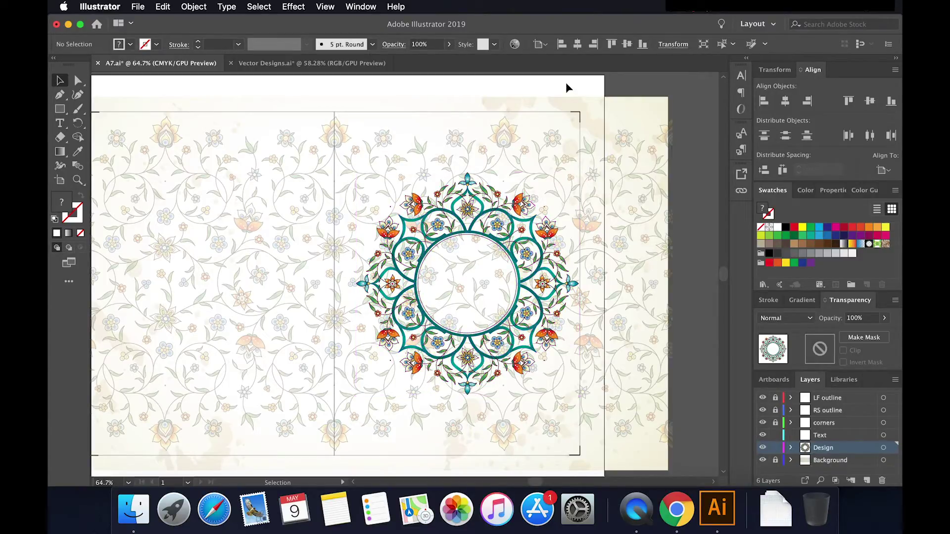
Step: Center the mandala horizontally on the artboard, shrink it proportionally around its center, and deselect it
left_click(406, 275)
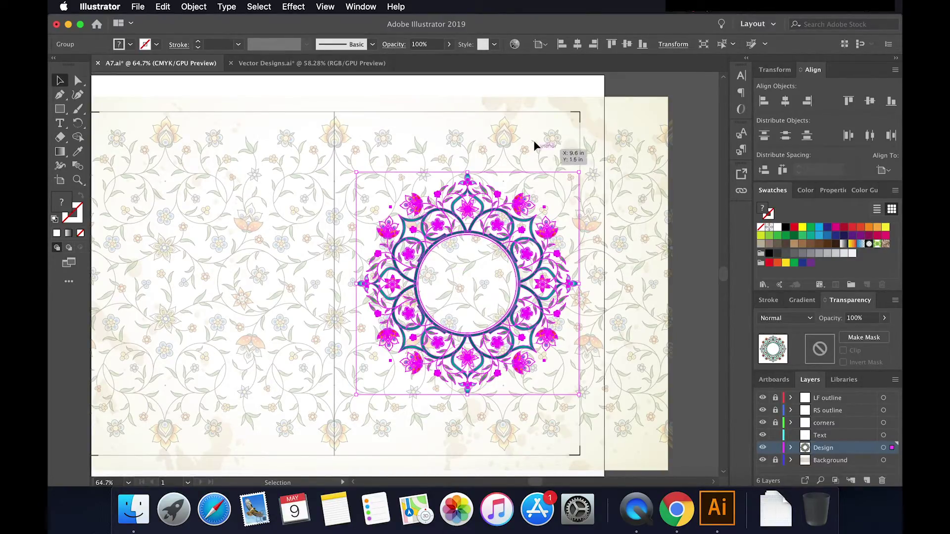
left_click(785, 101)
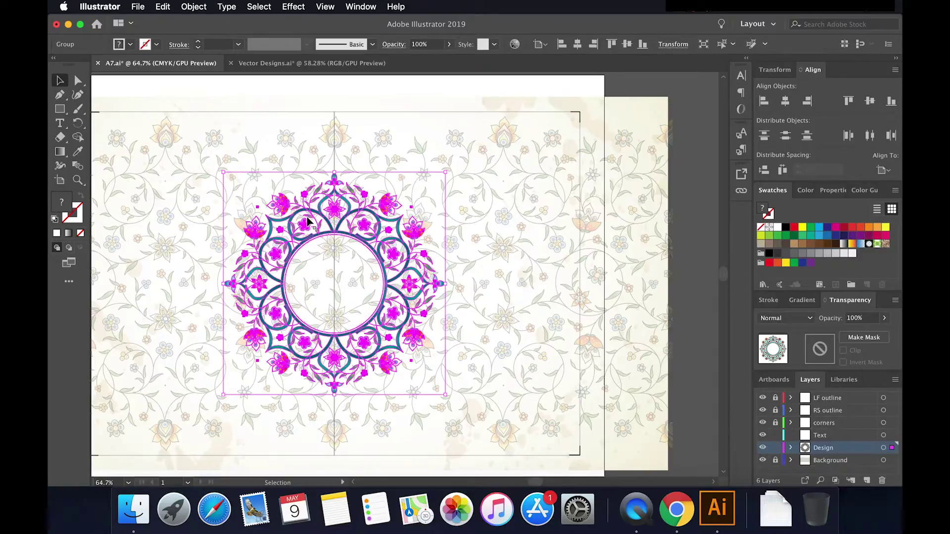
scroll(307, 218, "down", 3)
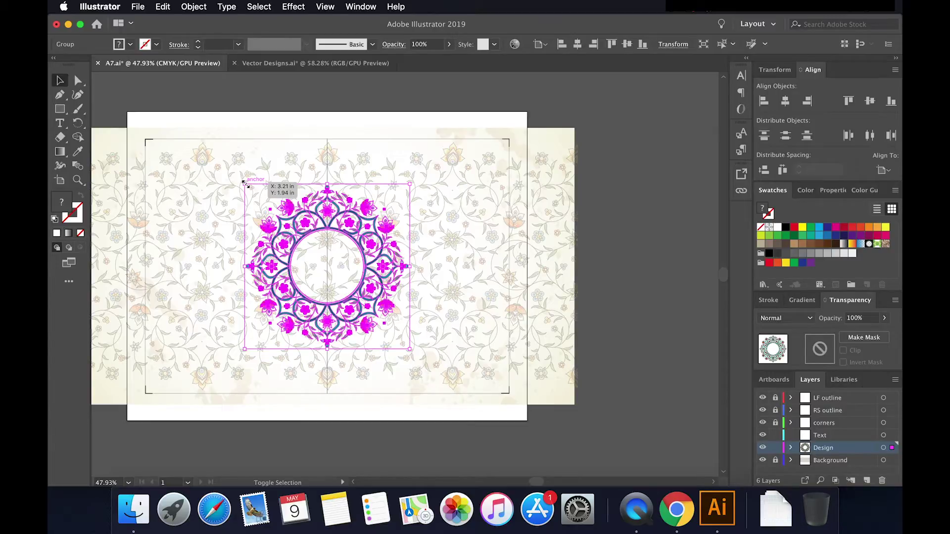
left_click_drag(246, 185, 262, 224)
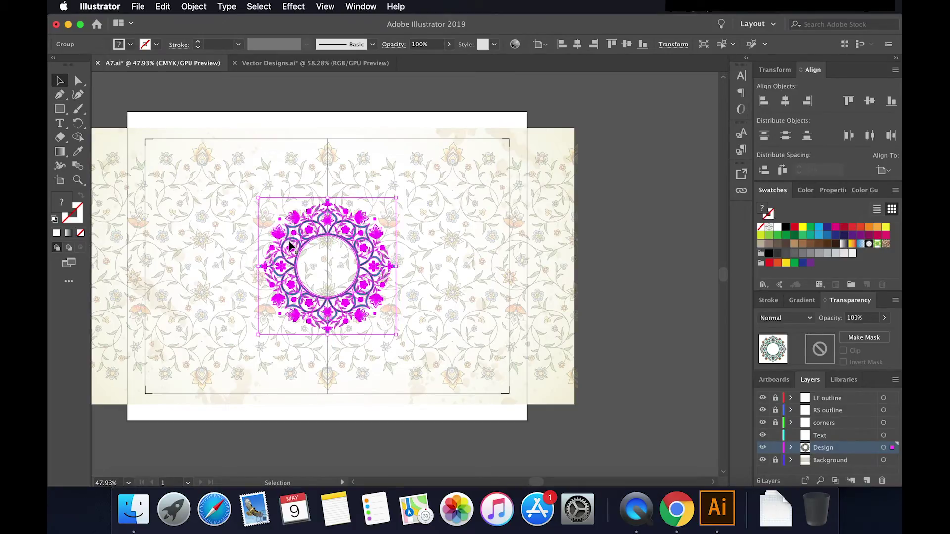
left_click(675, 291)
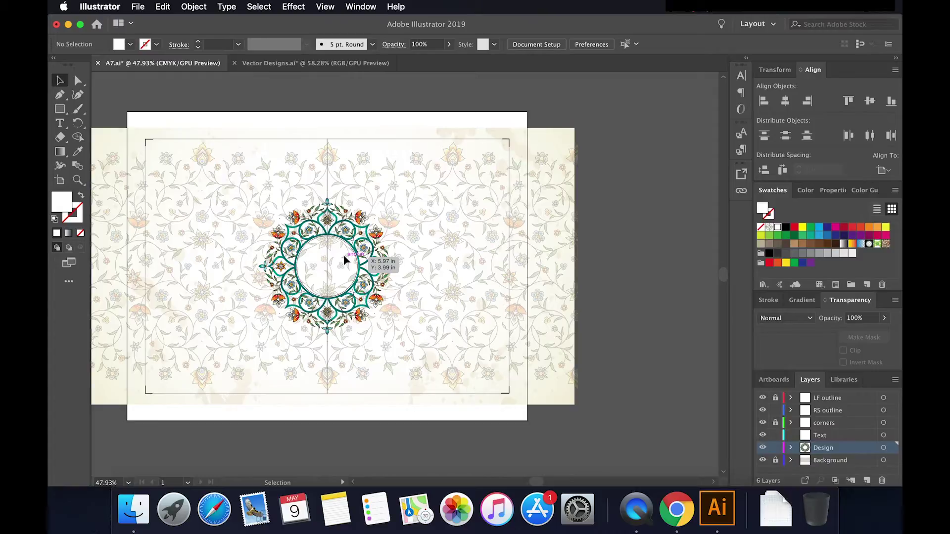
Step: Center the mandala horizontally on the right-side card outline as key object, deselect everything, and lock the RS outline layer
left_click(298, 218)
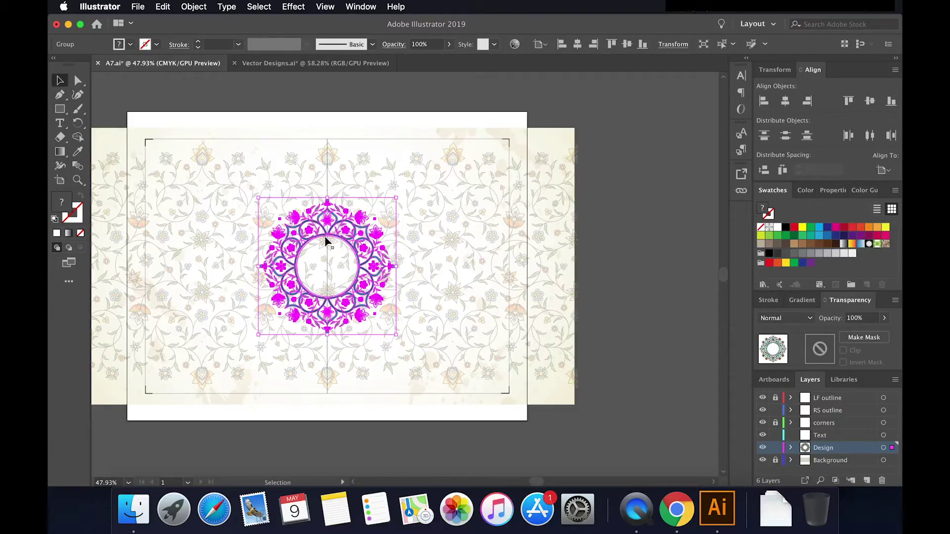
left_click(389, 140, "shift")
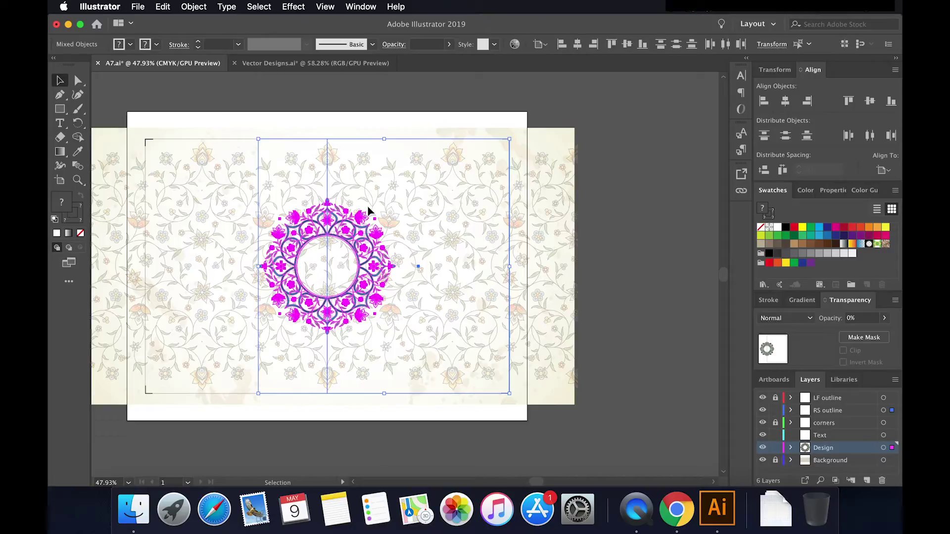
left_click(447, 139)
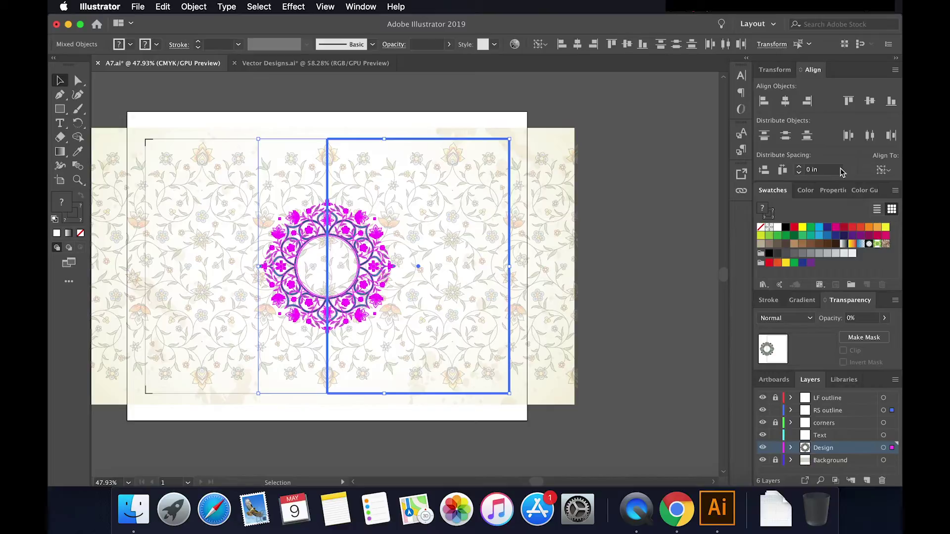
left_click(892, 170)
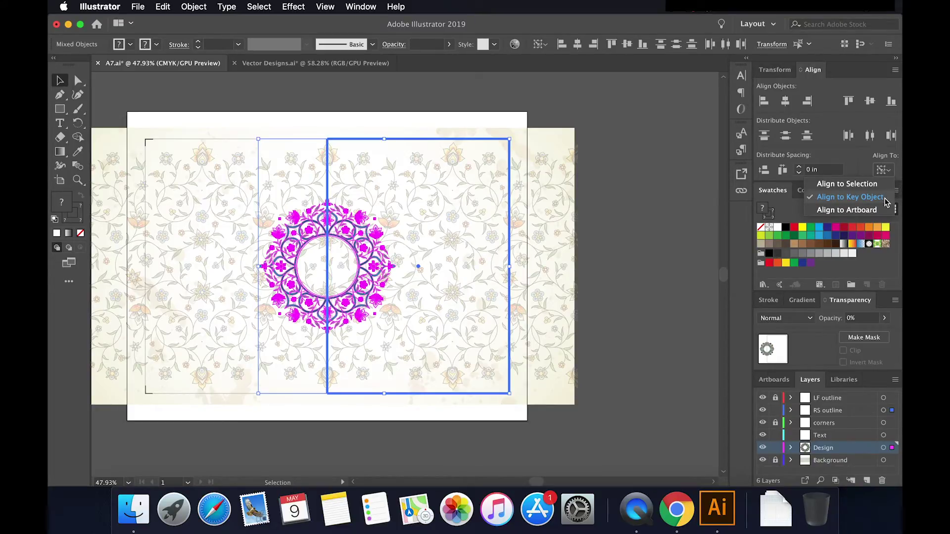
left_click(892, 171)
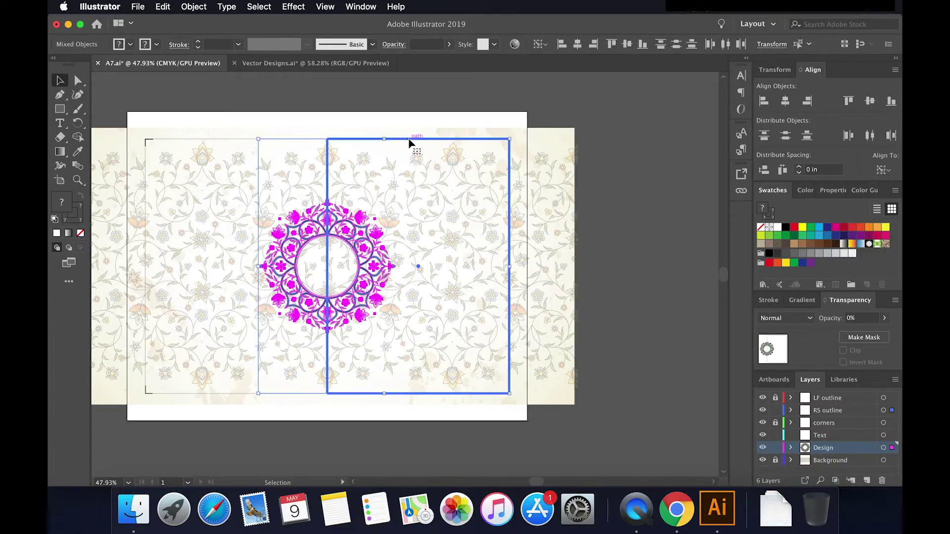
left_click(786, 102)
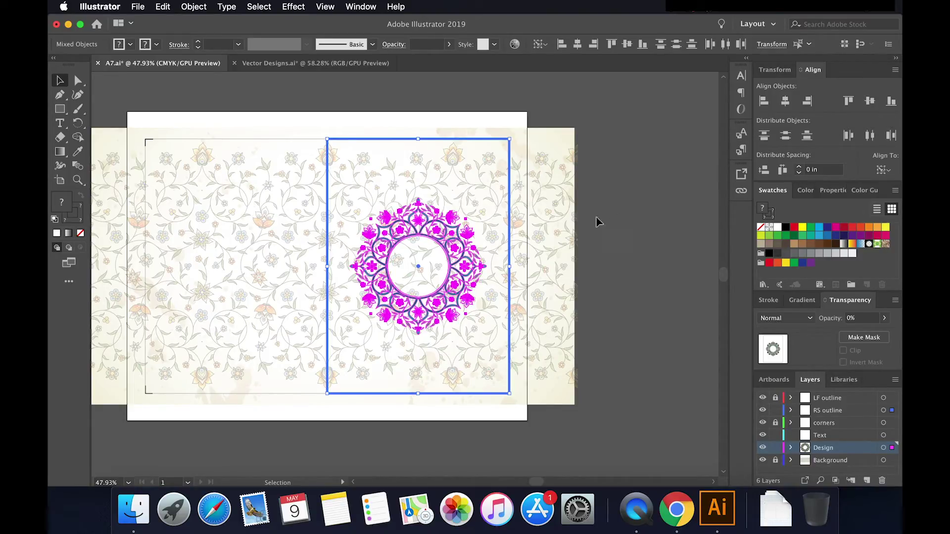
left_click(624, 241)
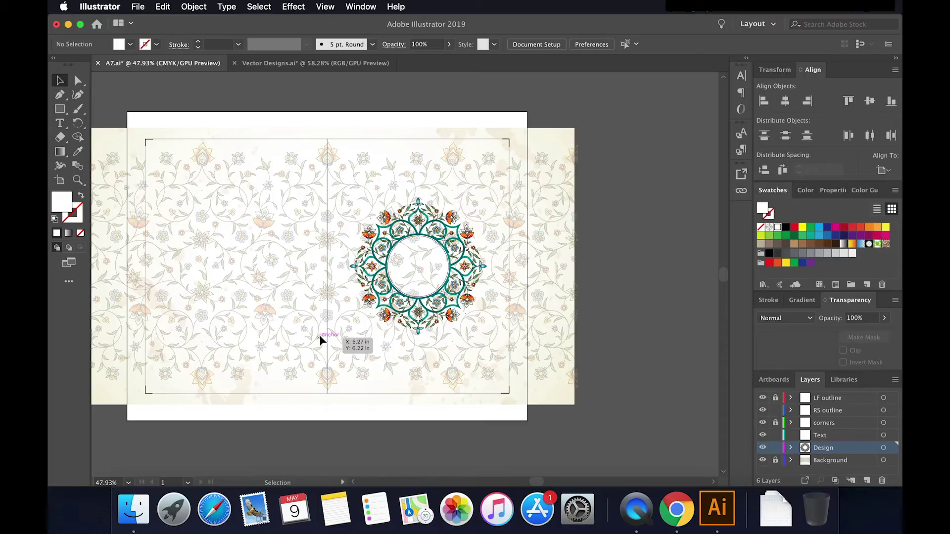
left_click(776, 411)
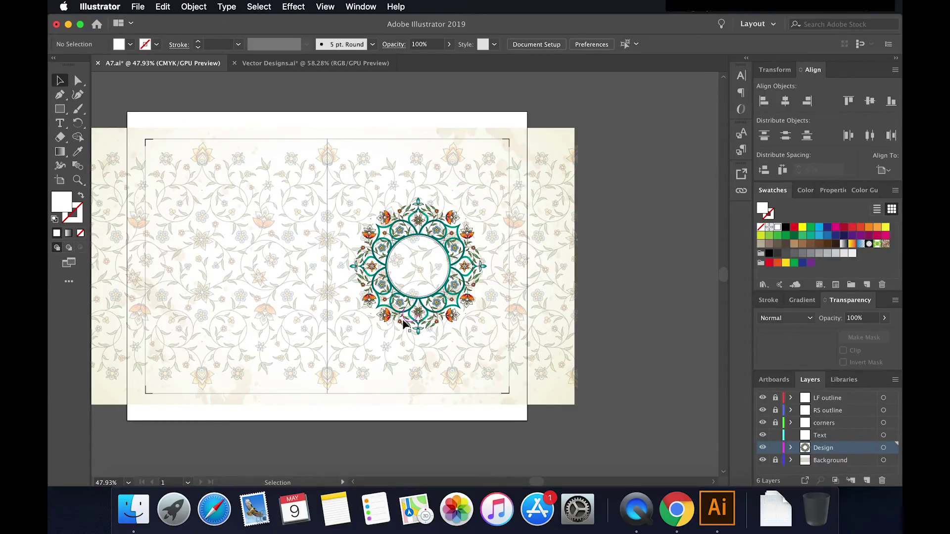
Step: Select all mandala paths sharing the inner ring's teal fill color, recolor them yellow, and deselect them
scroll(403, 324, "up", 3)
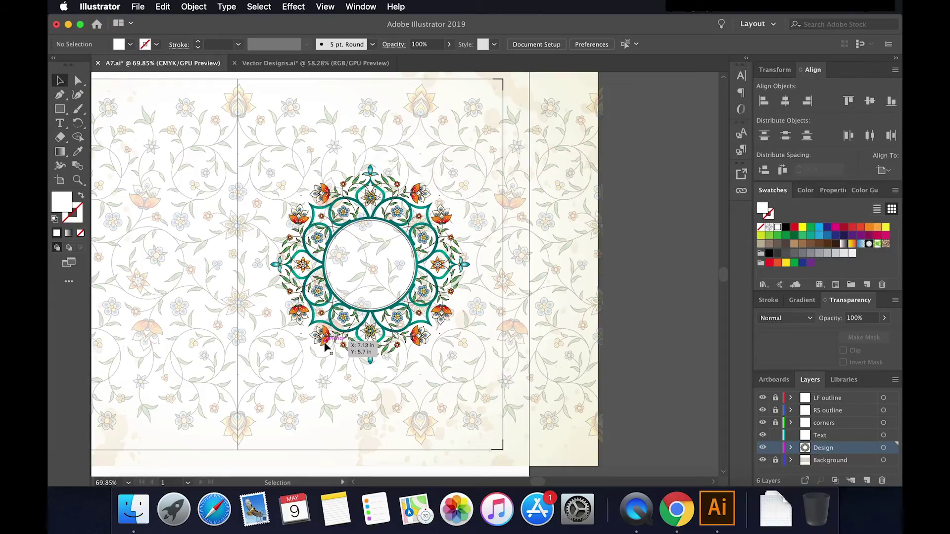
scroll(325, 346, "up", 5)
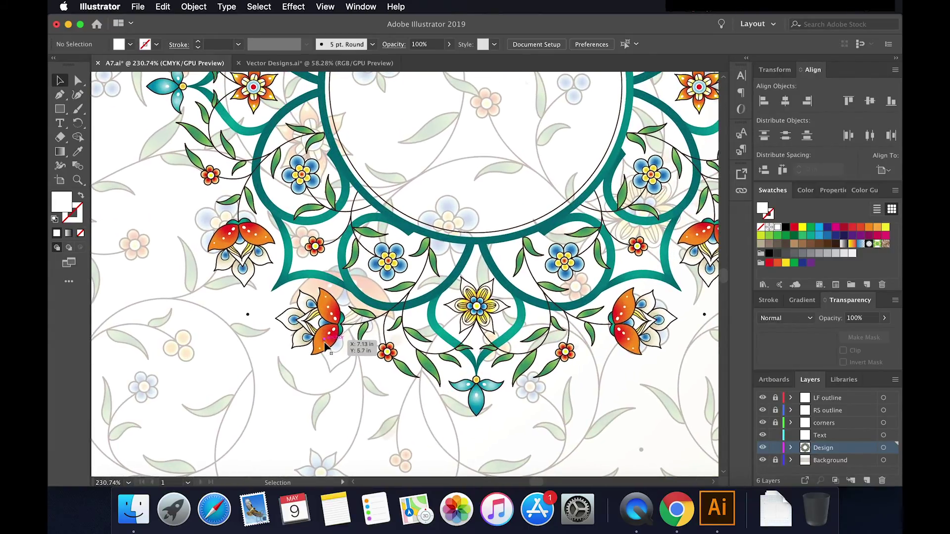
key("a")
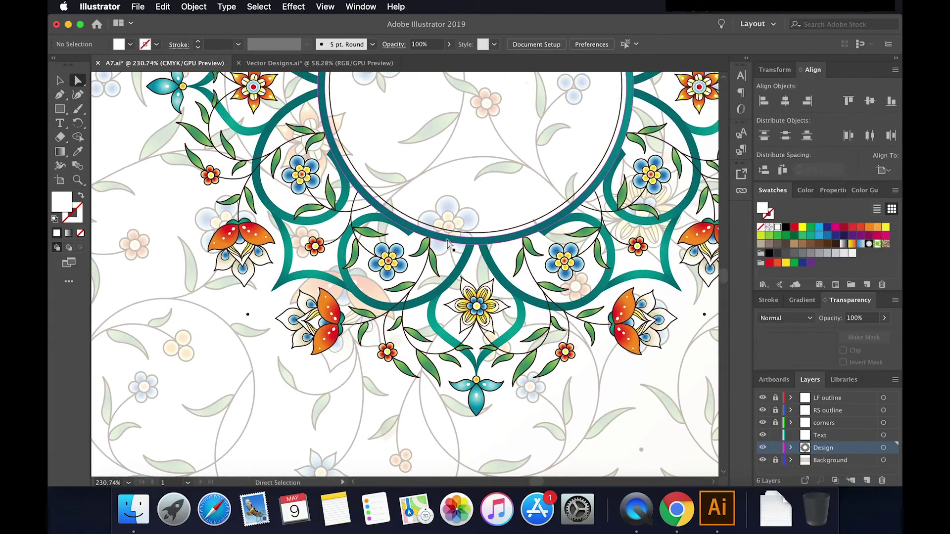
left_click(449, 241)
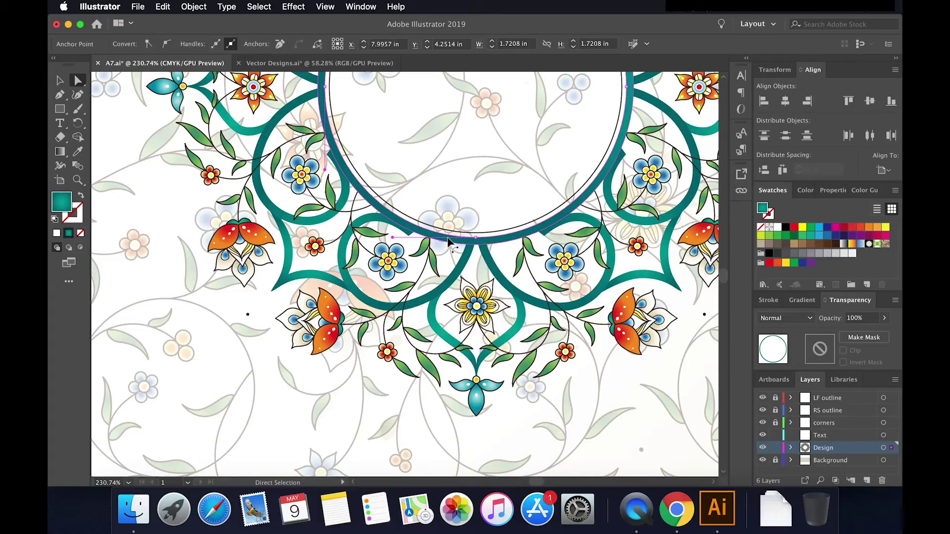
scroll(448, 242, "down", 3)
left_click(290, 9)
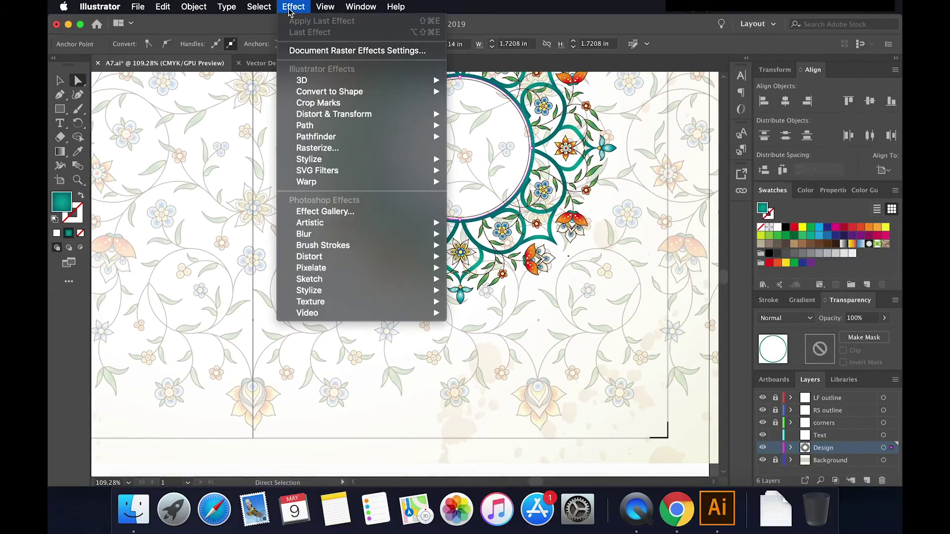
mouse_move(258, 7)
mouse_move(298, 130)
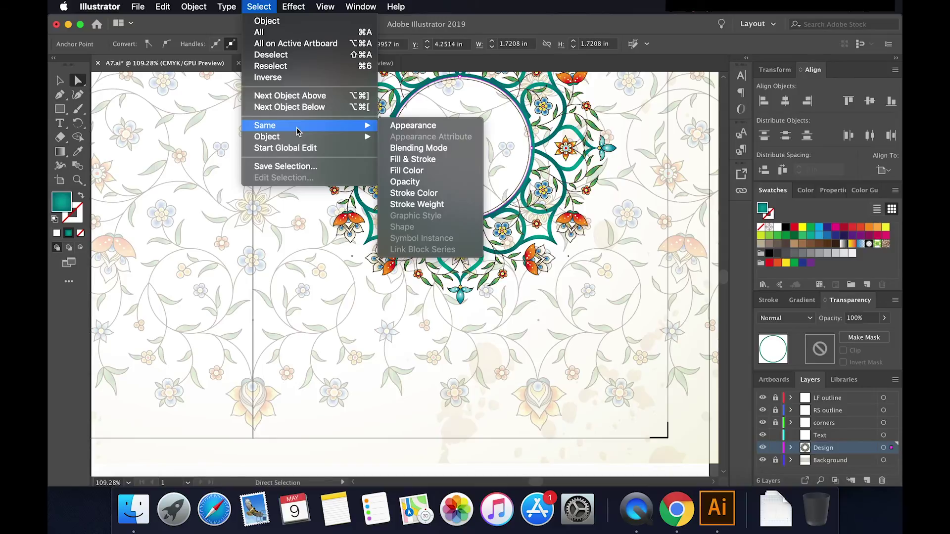
left_click(435, 173)
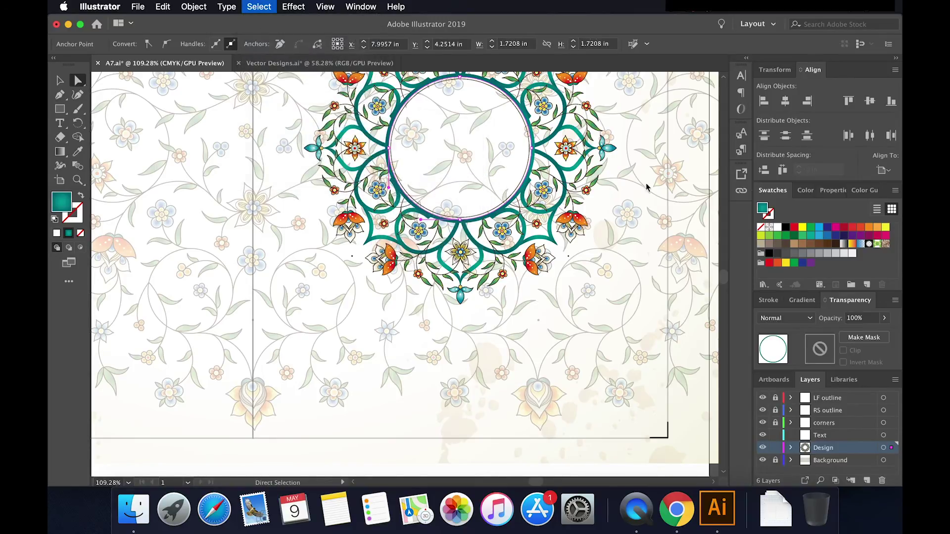
left_click(803, 230)
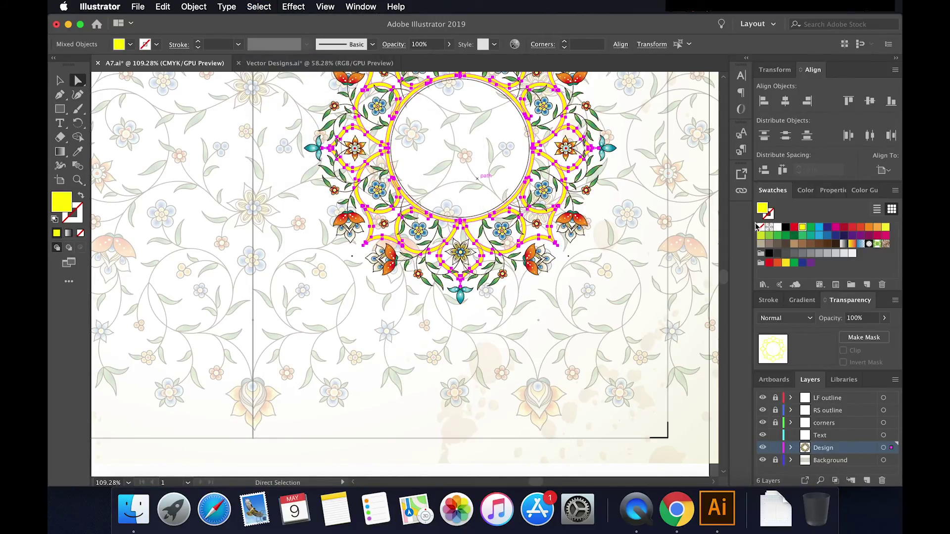
left_click(692, 232)
scroll(637, 241, "up", 5)
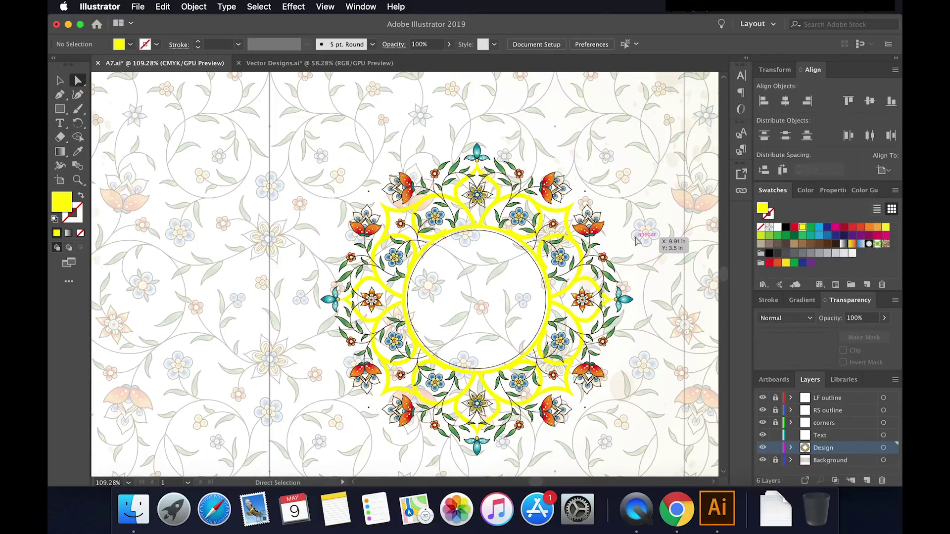
Step: Undo the yellow recolor and the same-fill selection, and switch back to the Selection tool
scroll(637, 241, "down", 3)
key("super+z")
key("super+z")
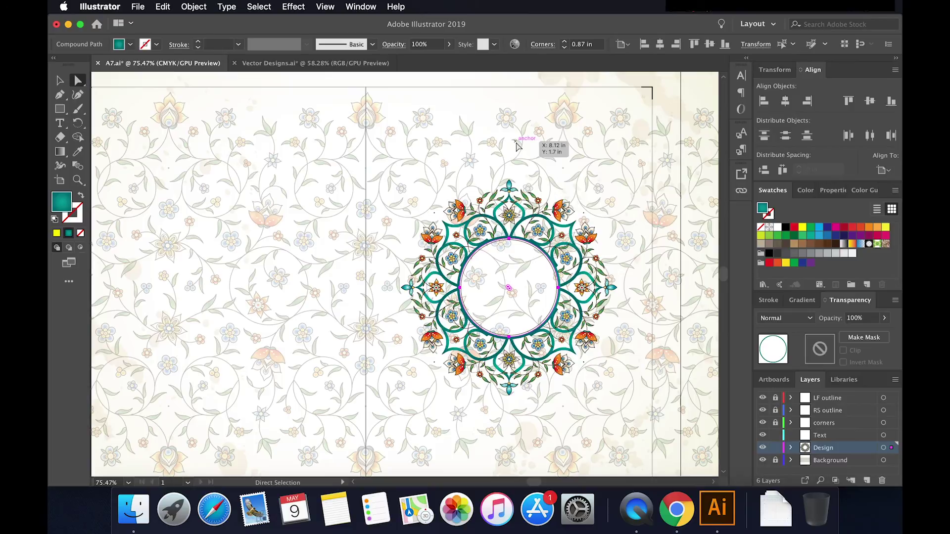
left_click(64, 82)
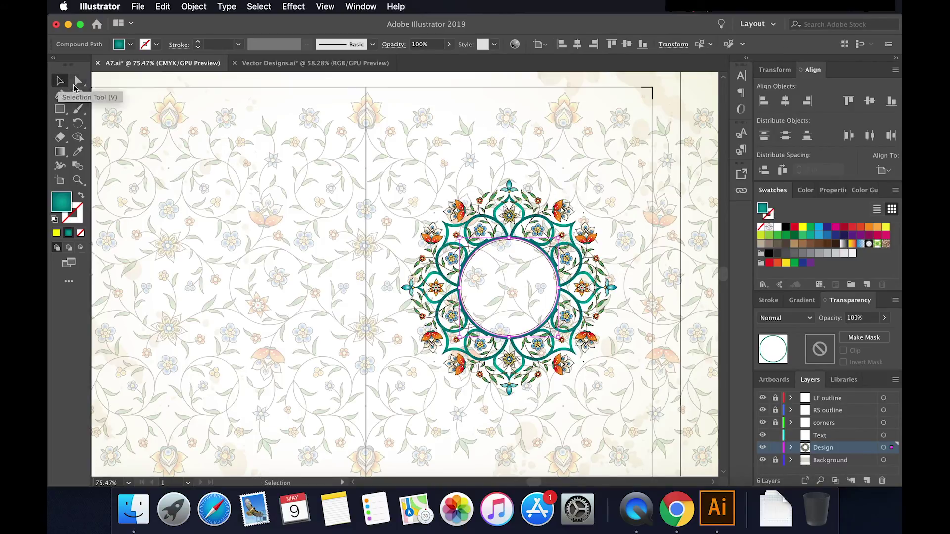
scroll(280, 214, "down", 2)
scroll(280, 215, "left", 2)
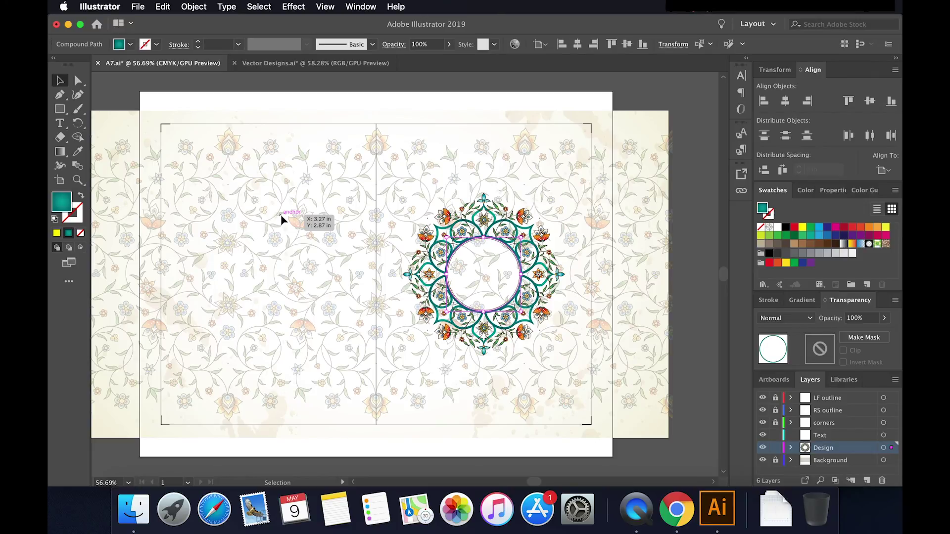
scroll(280, 217, "left", 1)
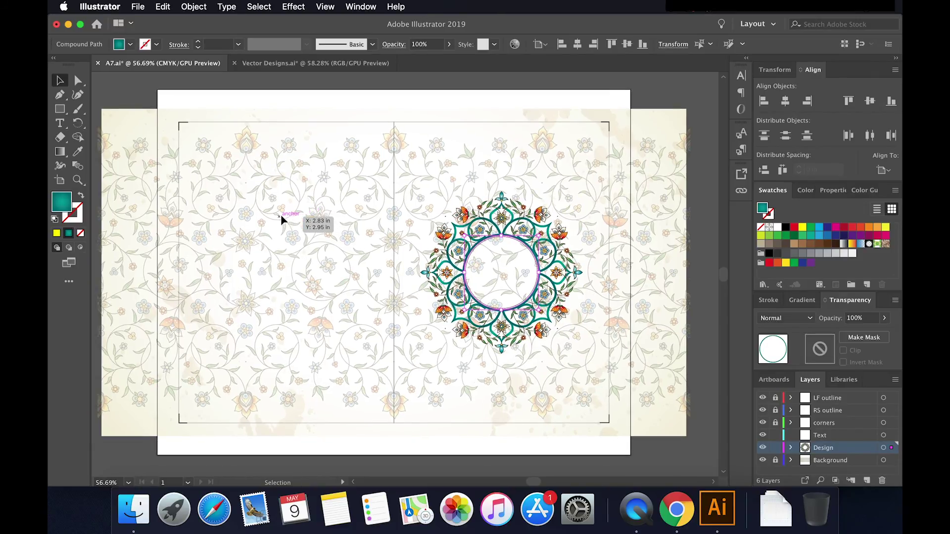